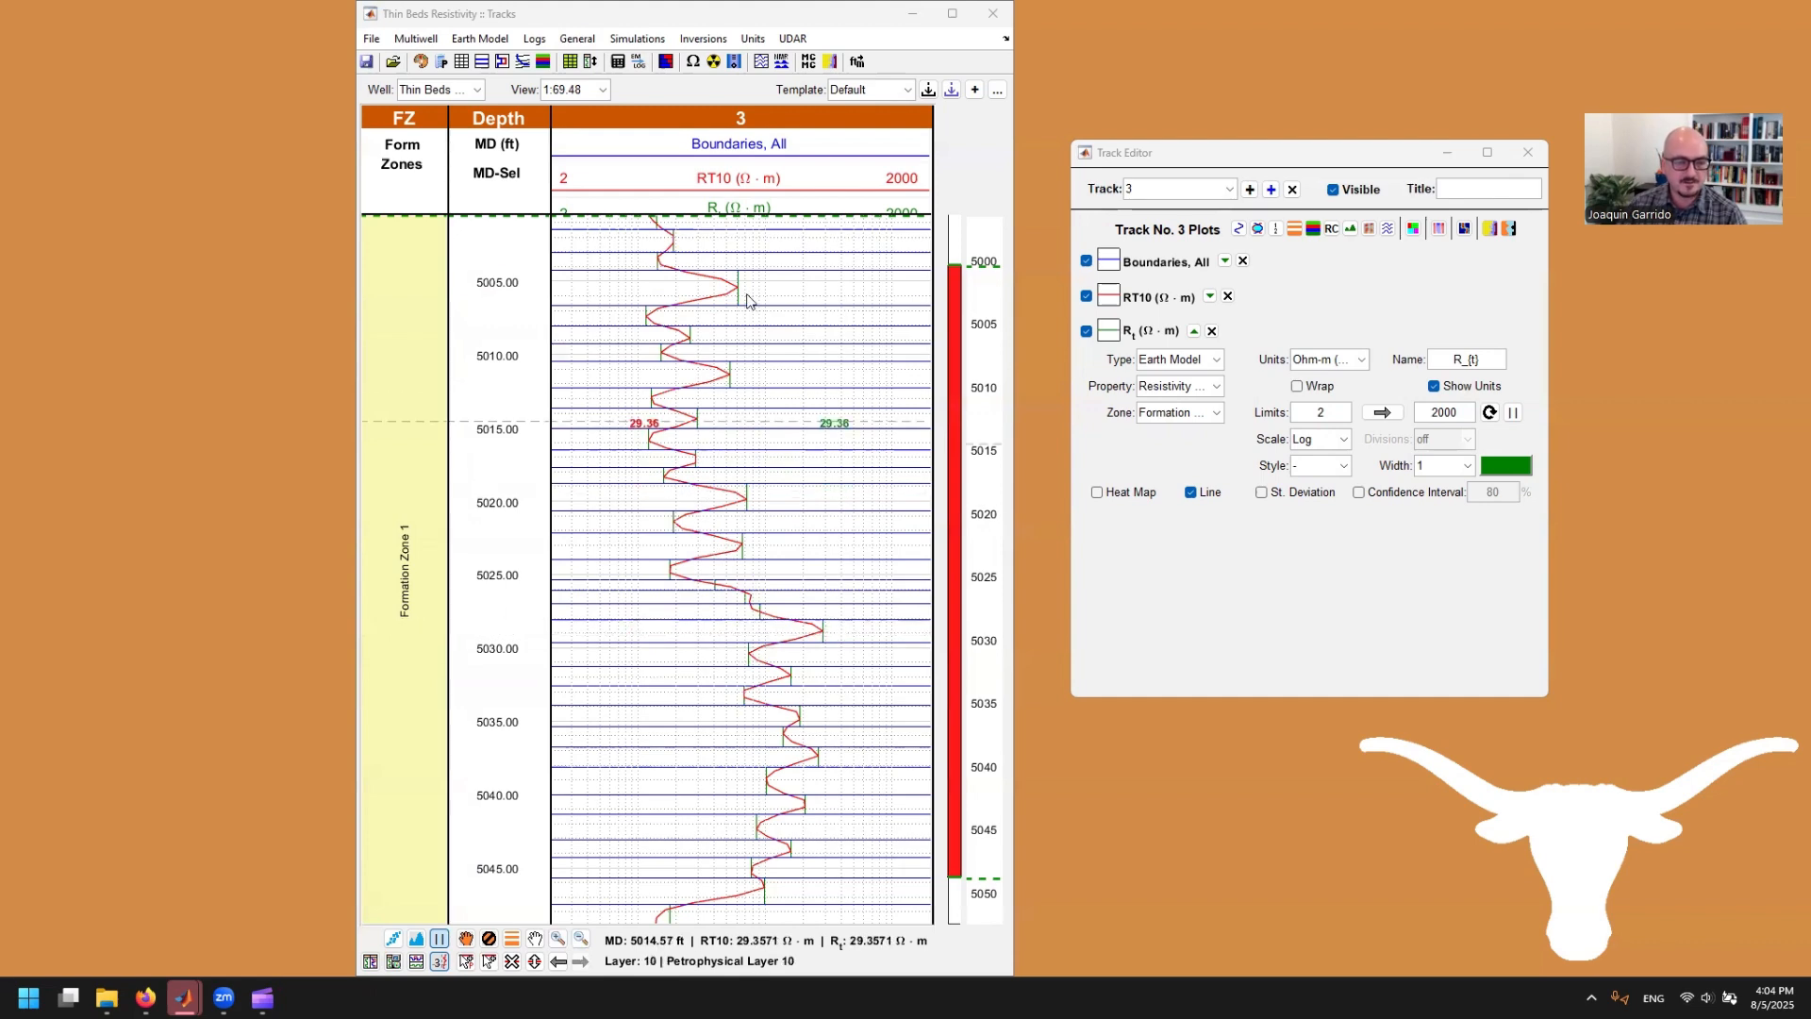
Step: Give track 3's R_t curve a red line of width 1.5 and enlarge the track header to fit all curve labels
left_click(1454, 480)
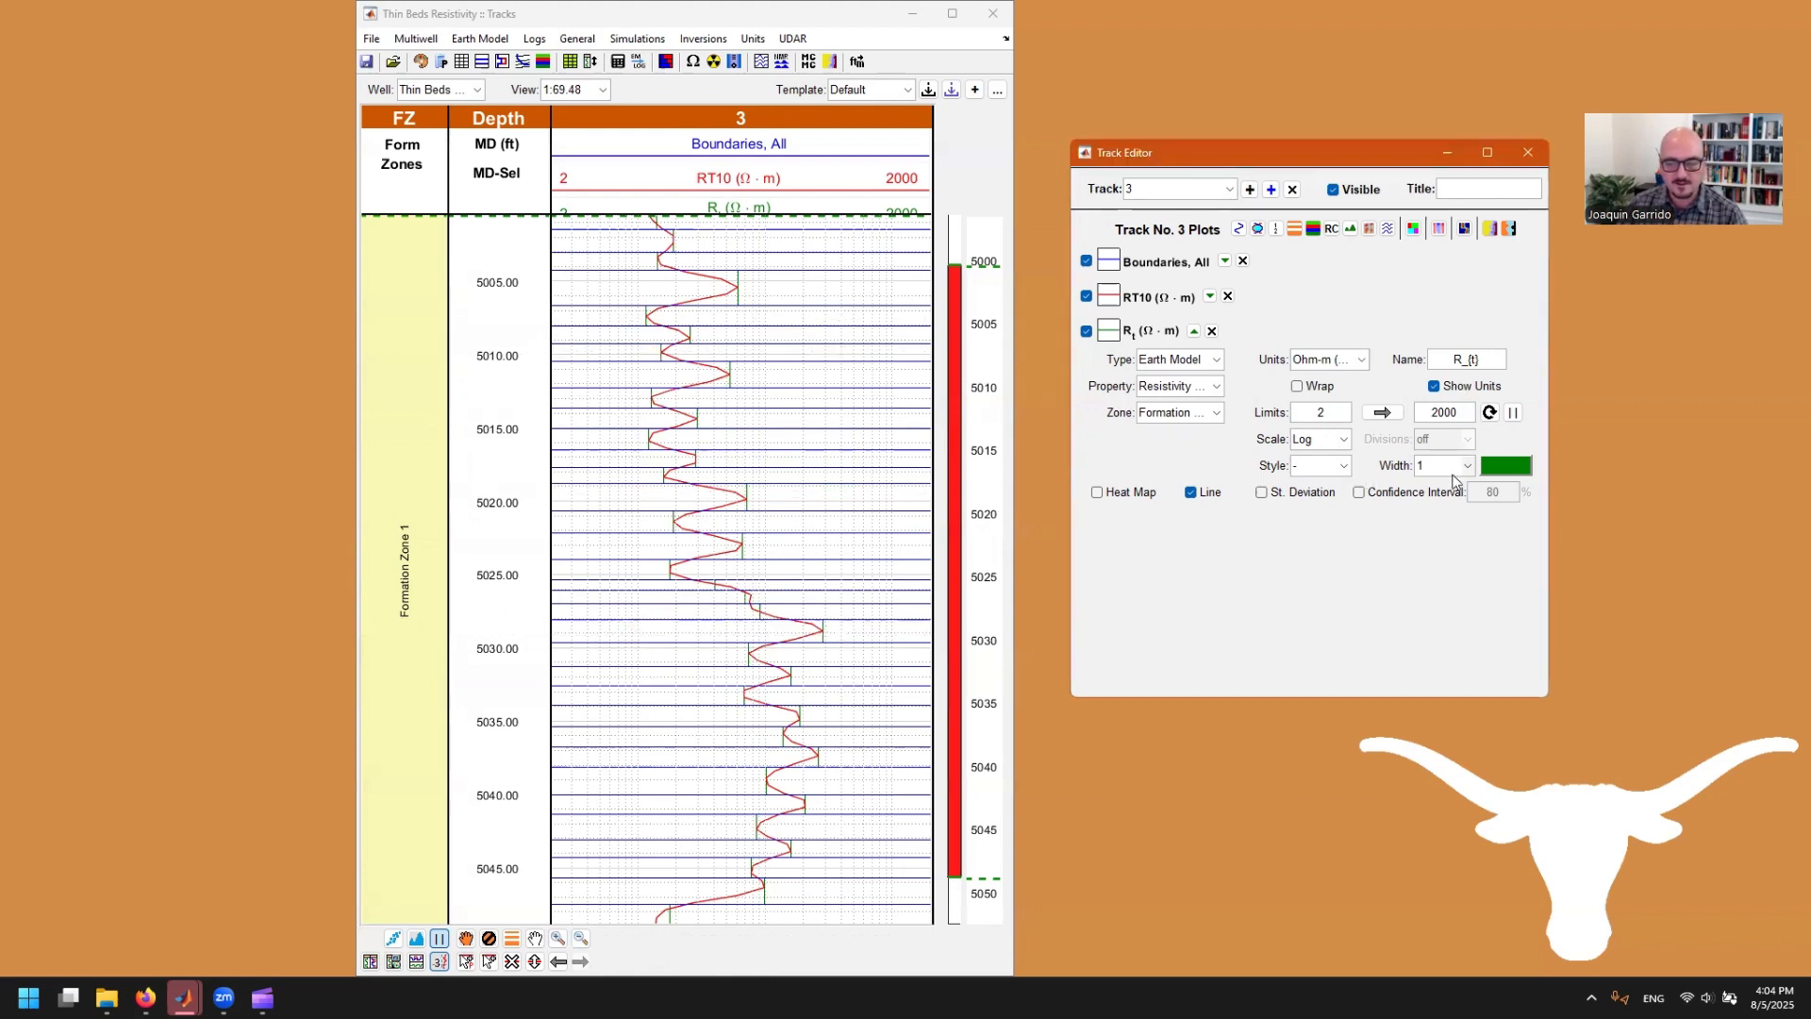
left_click(1454, 481)
left_click(1446, 520)
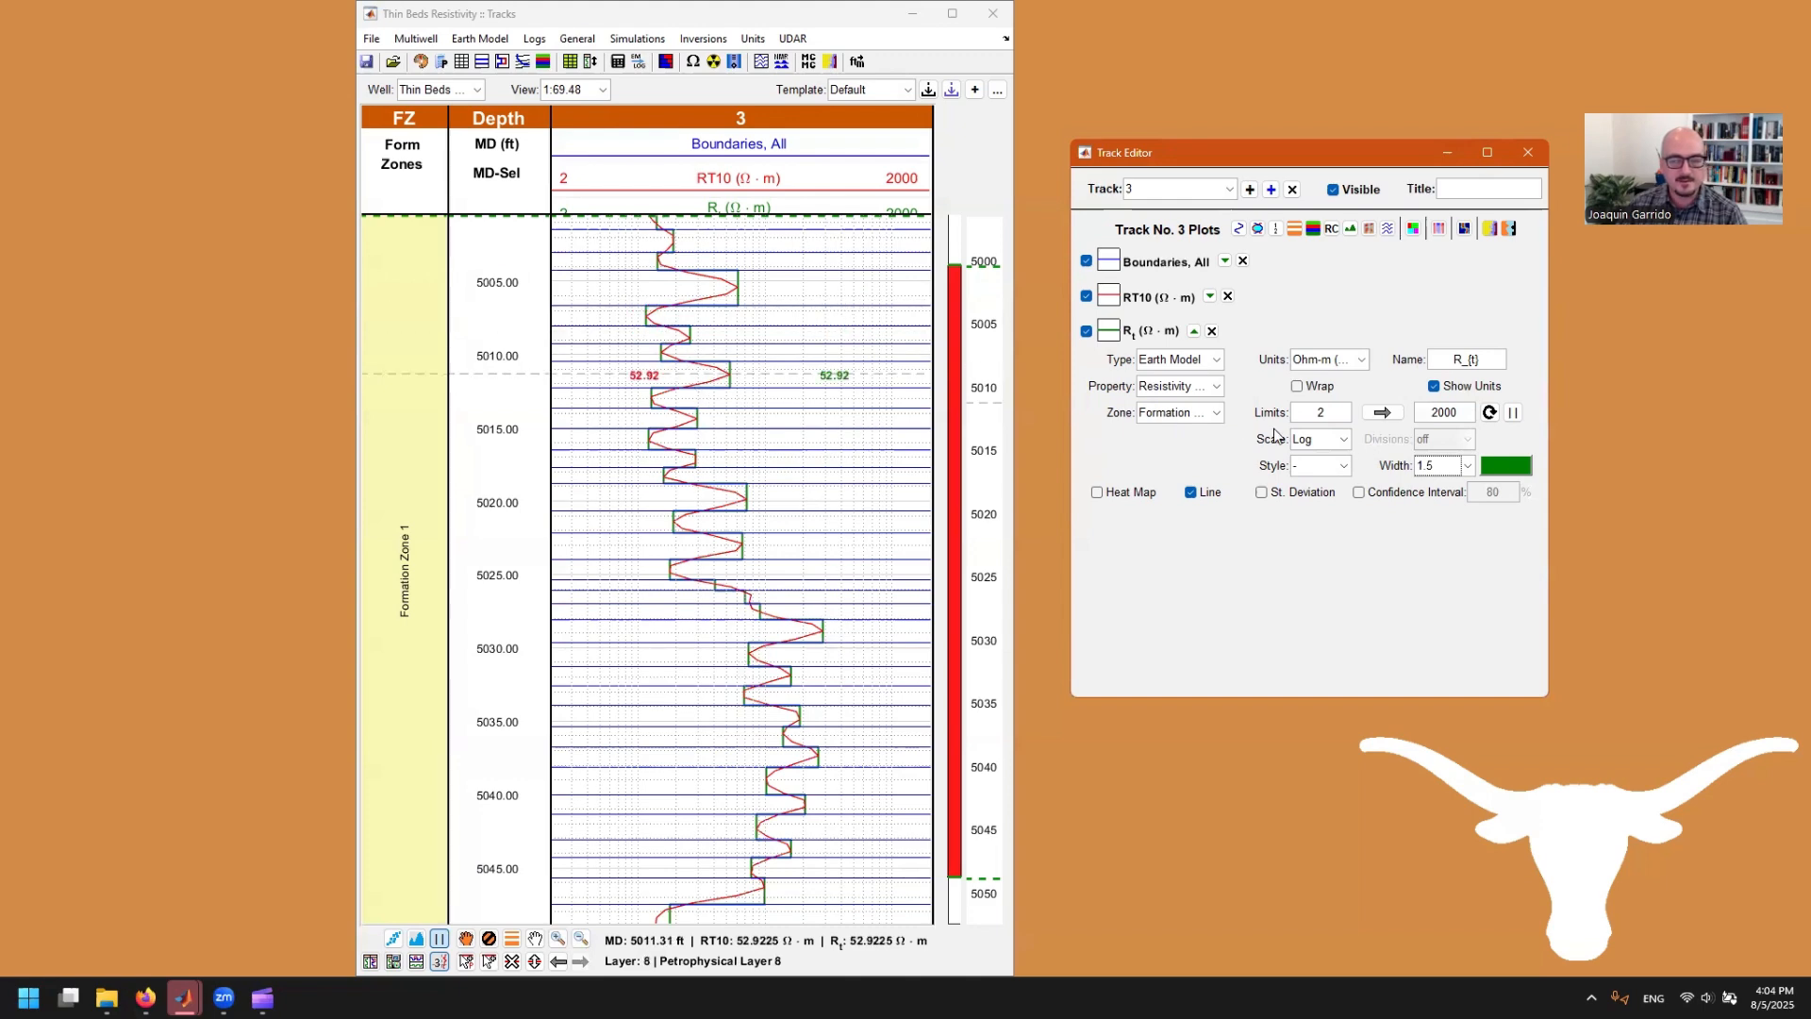
left_click(1507, 465)
left_click(1256, 369)
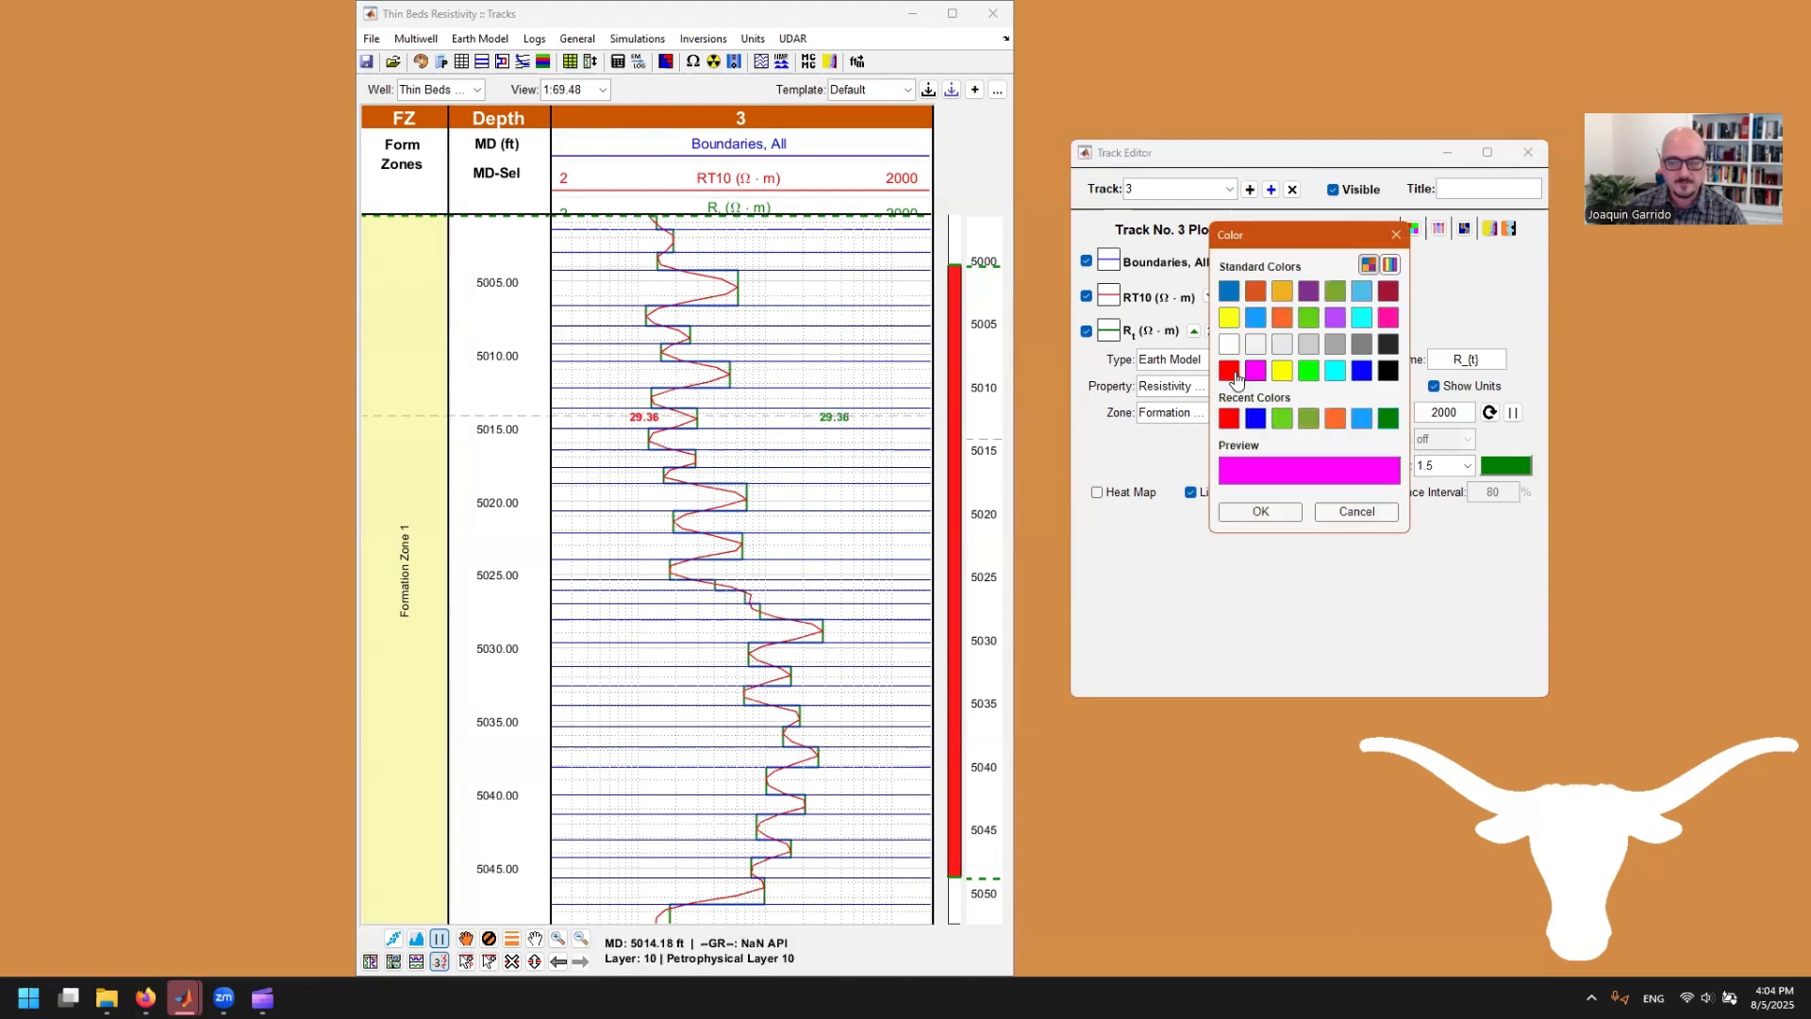
left_click(1229, 370)
key("Return")
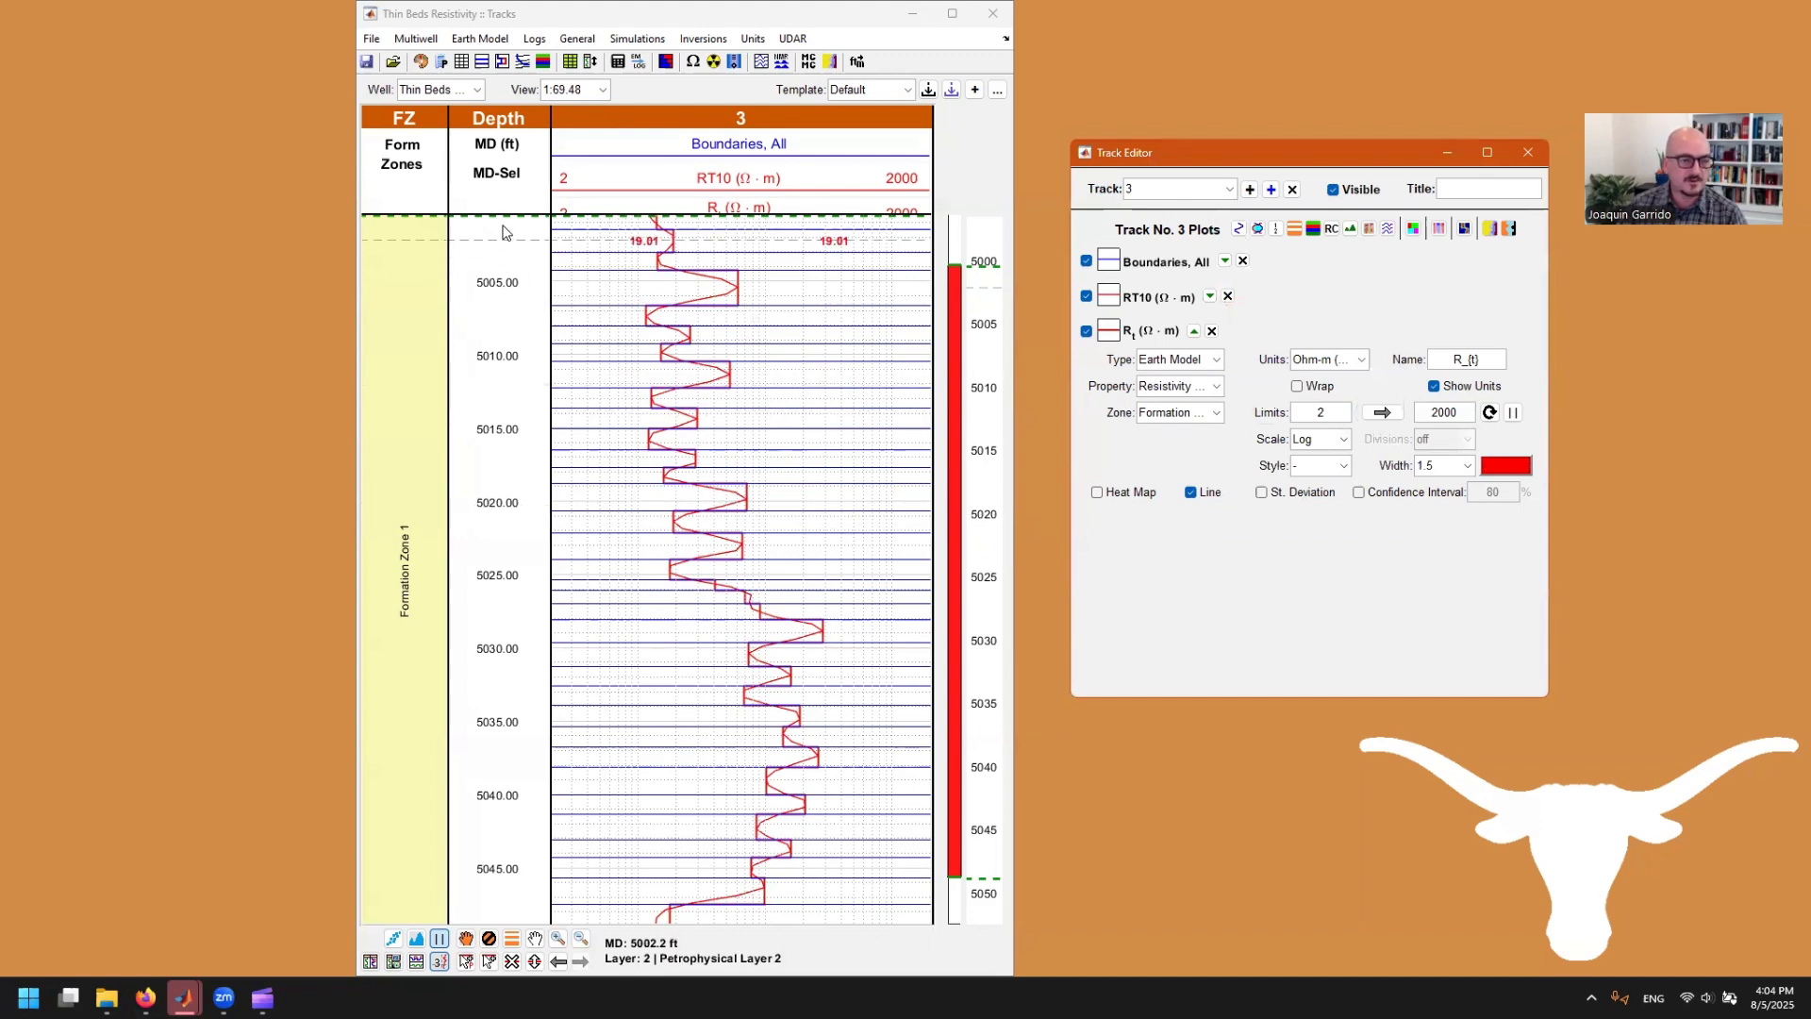
left_click_drag(512, 213, 510, 225)
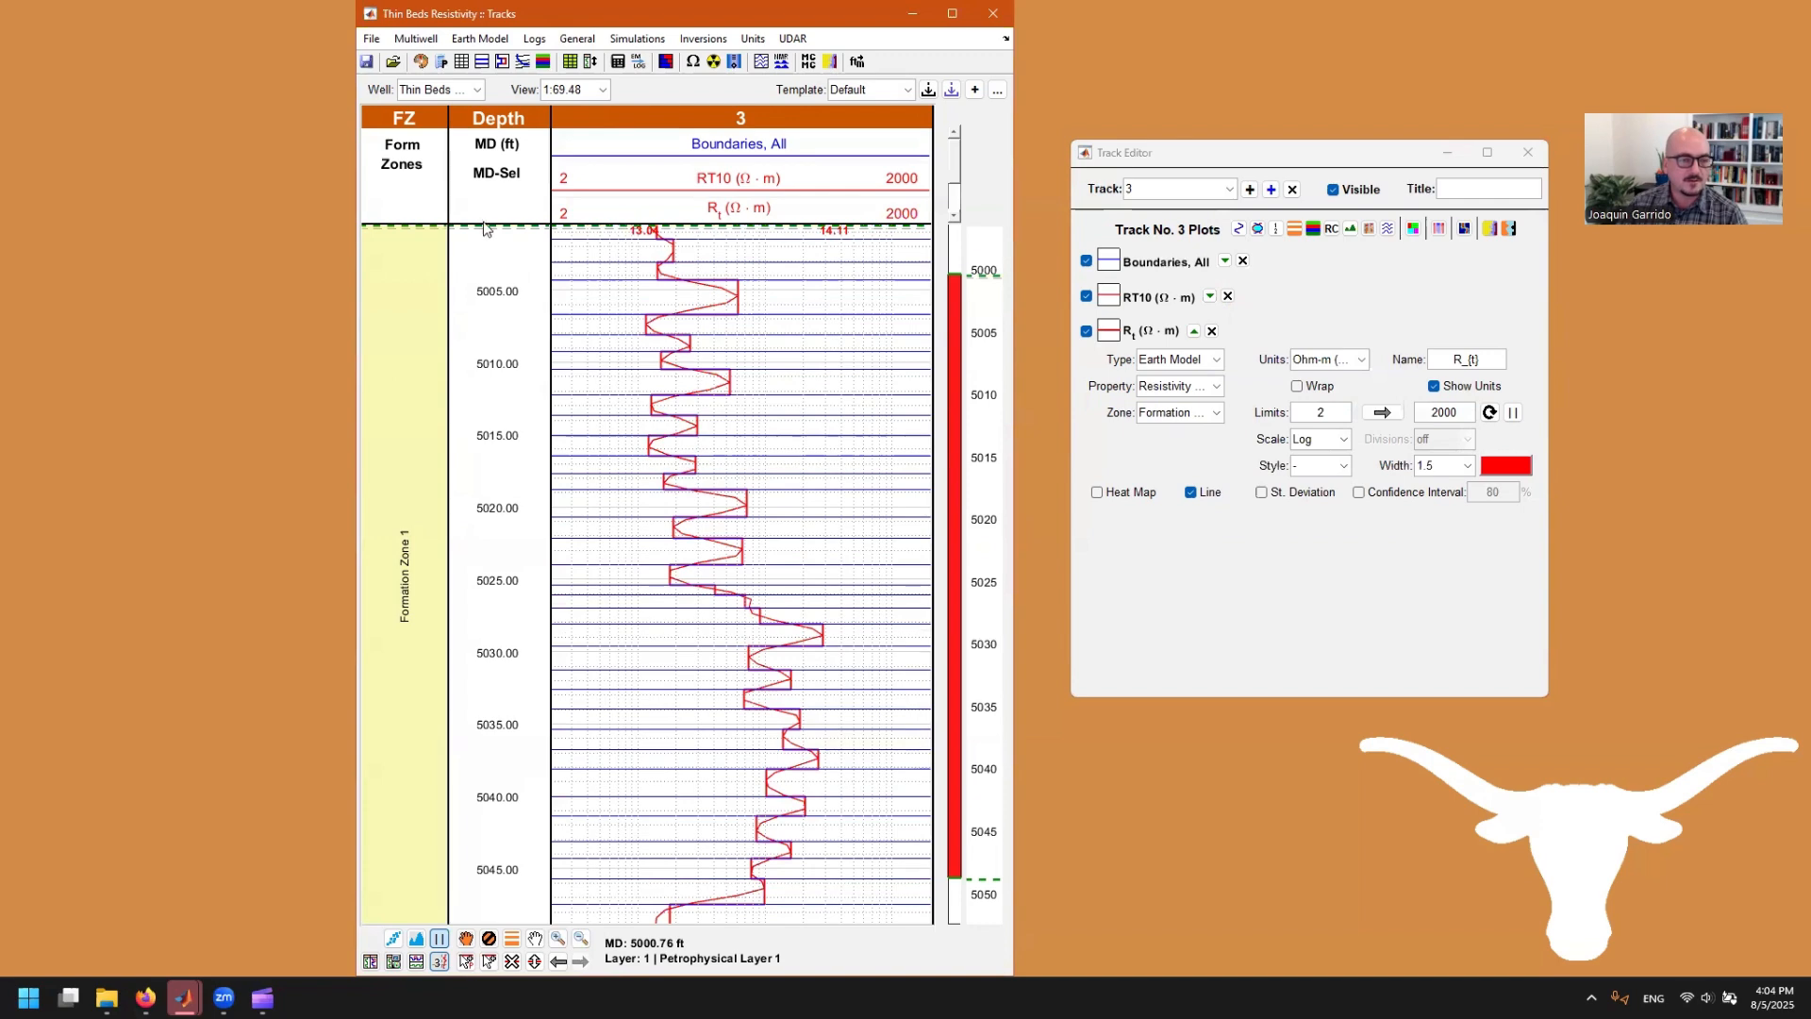
mouse_move(480, 247)
left_mouse_down()
mouse_move(477, 269)
mouse_move(500, 271)
left_mouse_up()
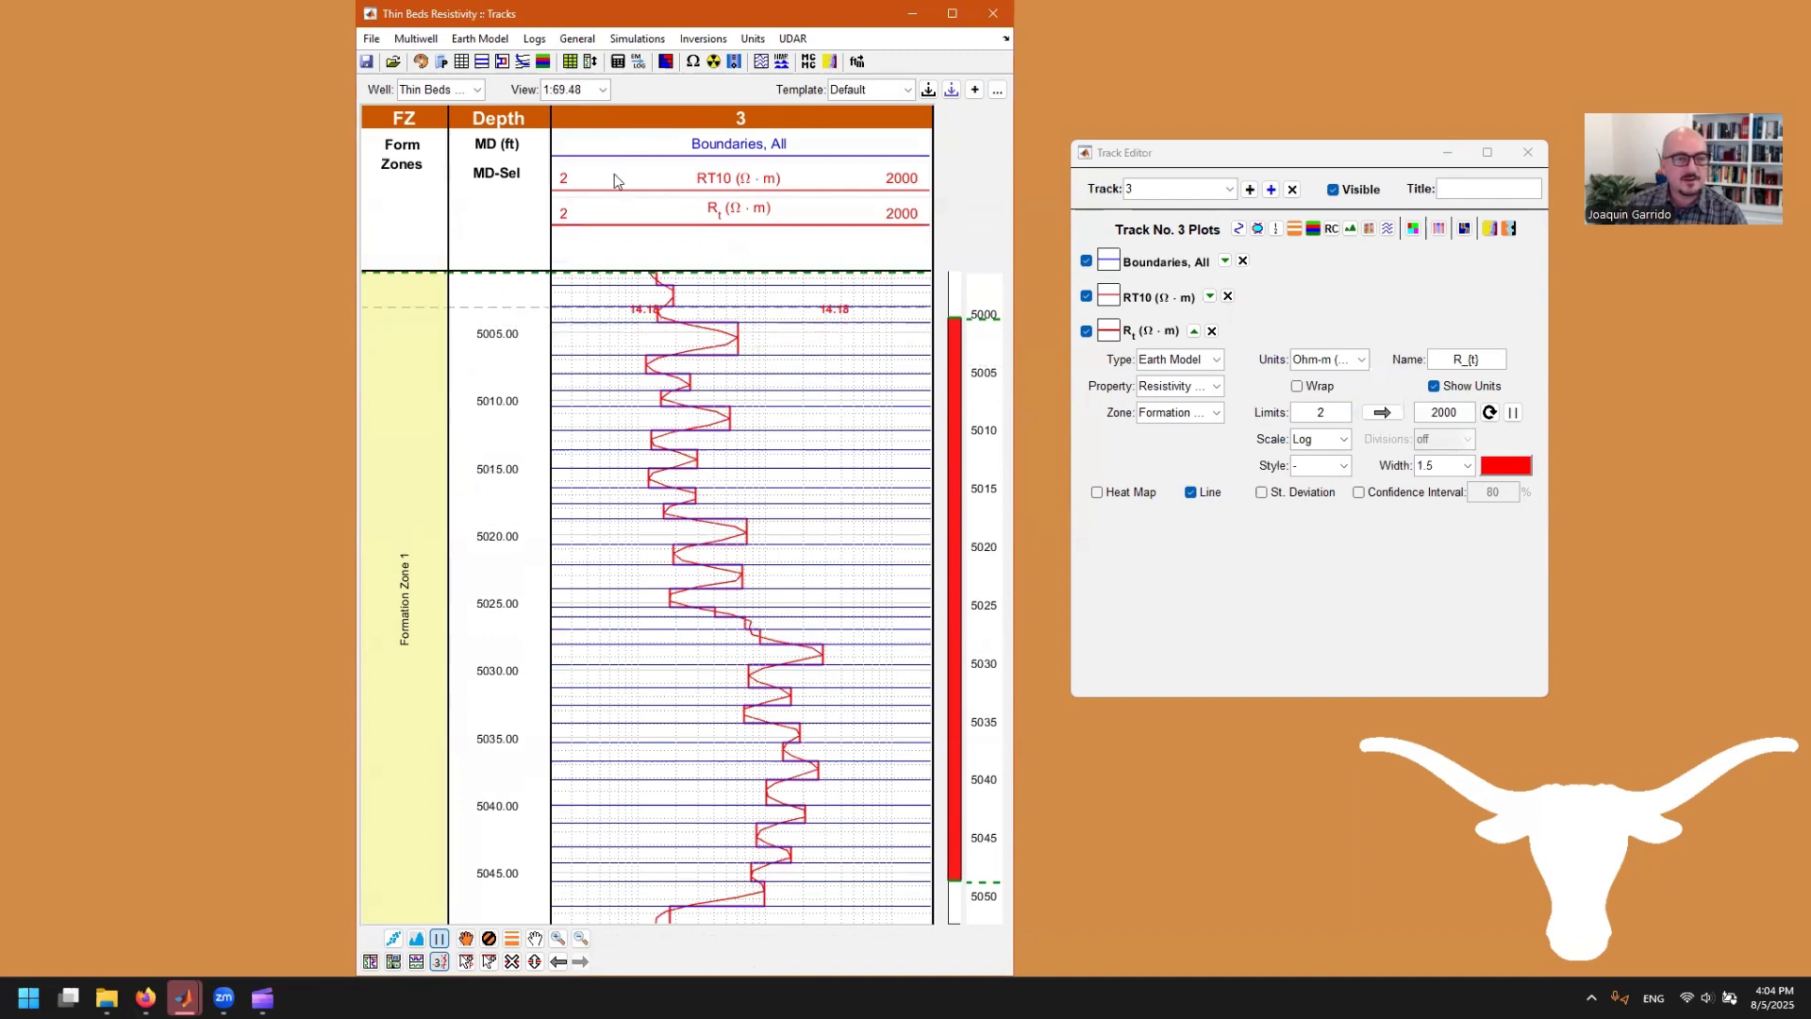
Step: Open the resistivity logging simulation window and place it beside the well tracks
left_click(693, 62)
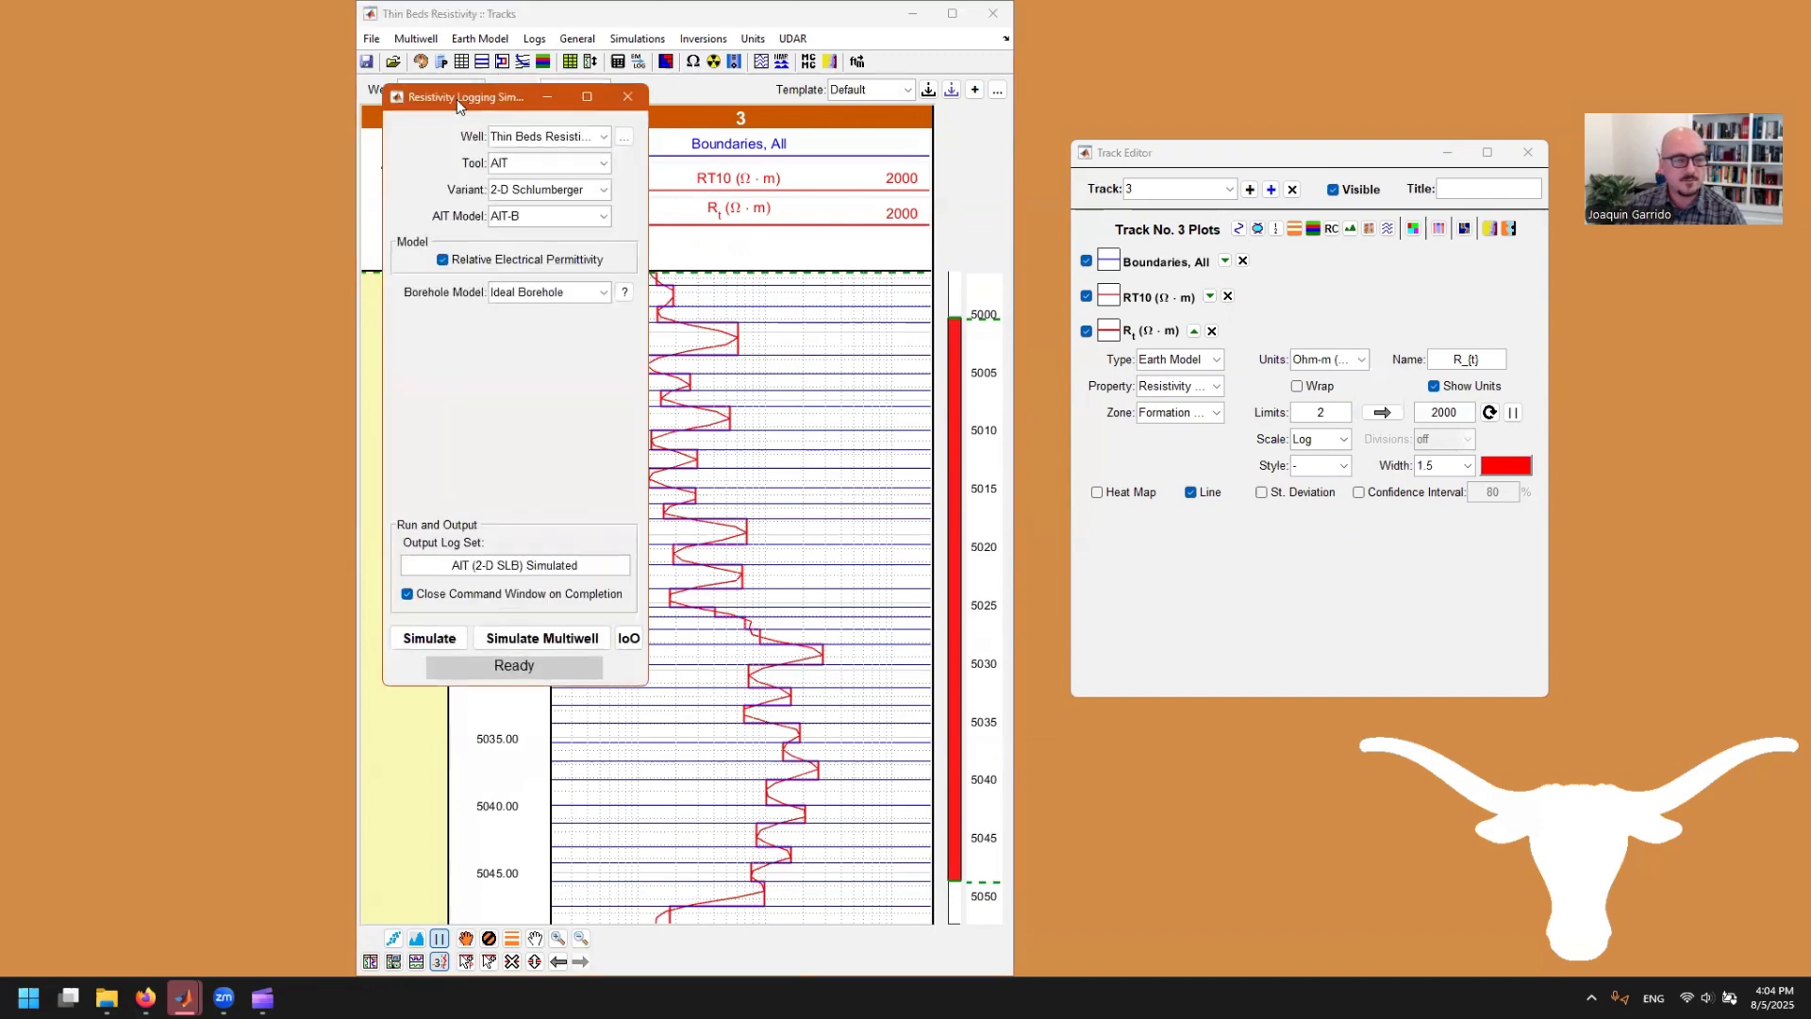
left_click_drag(457, 99, 144, 124)
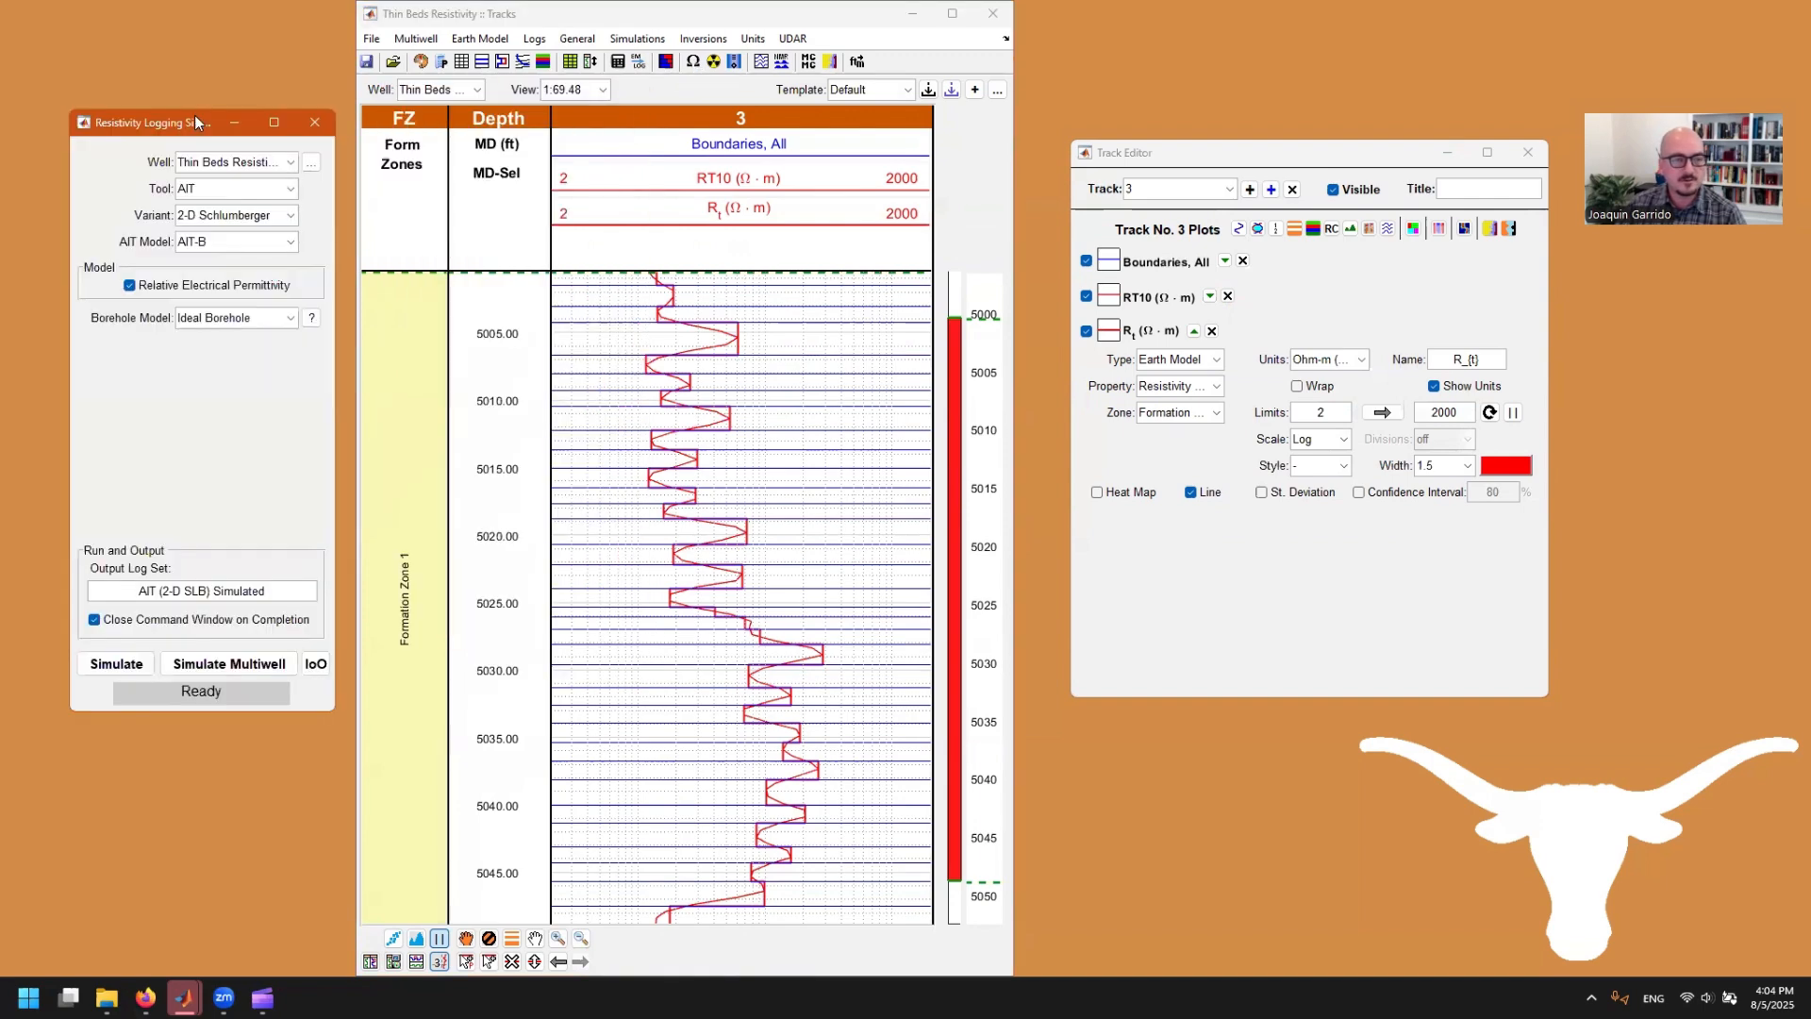
Step: Examine the nuclear and sonic logging simulation windows and close each one
left_click(713, 62)
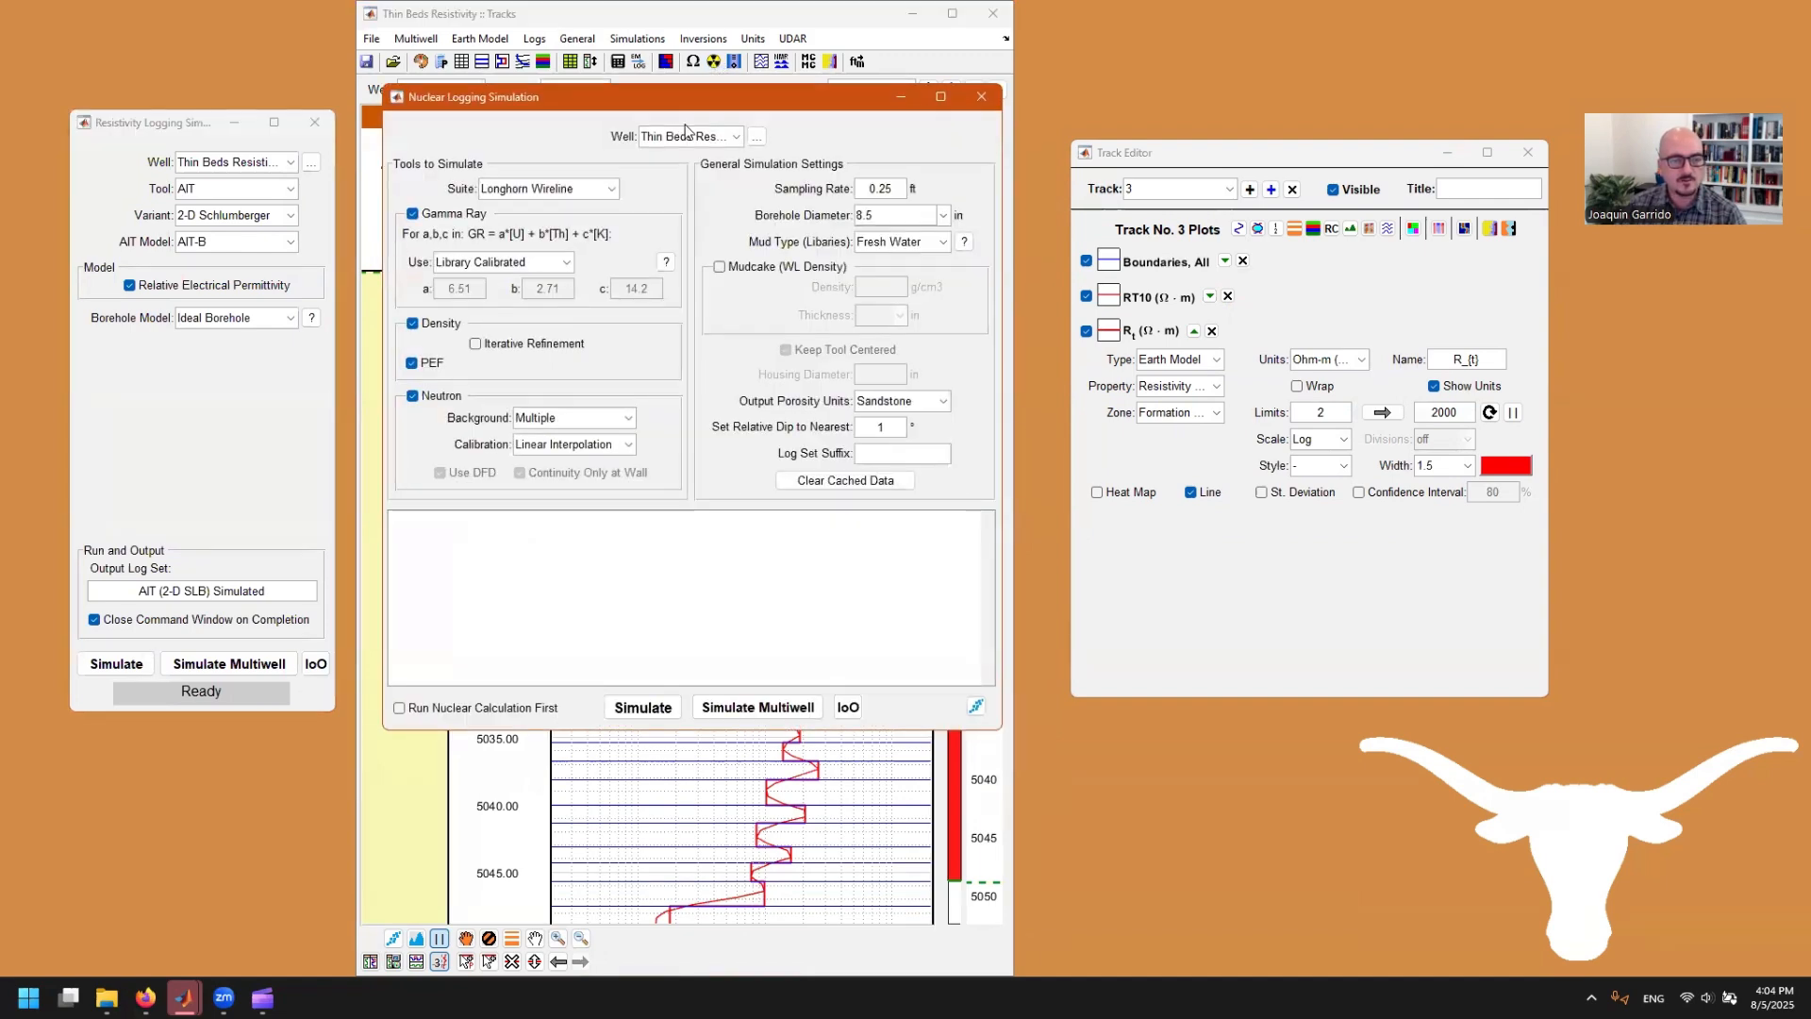
left_click_drag(673, 111, 753, 122)
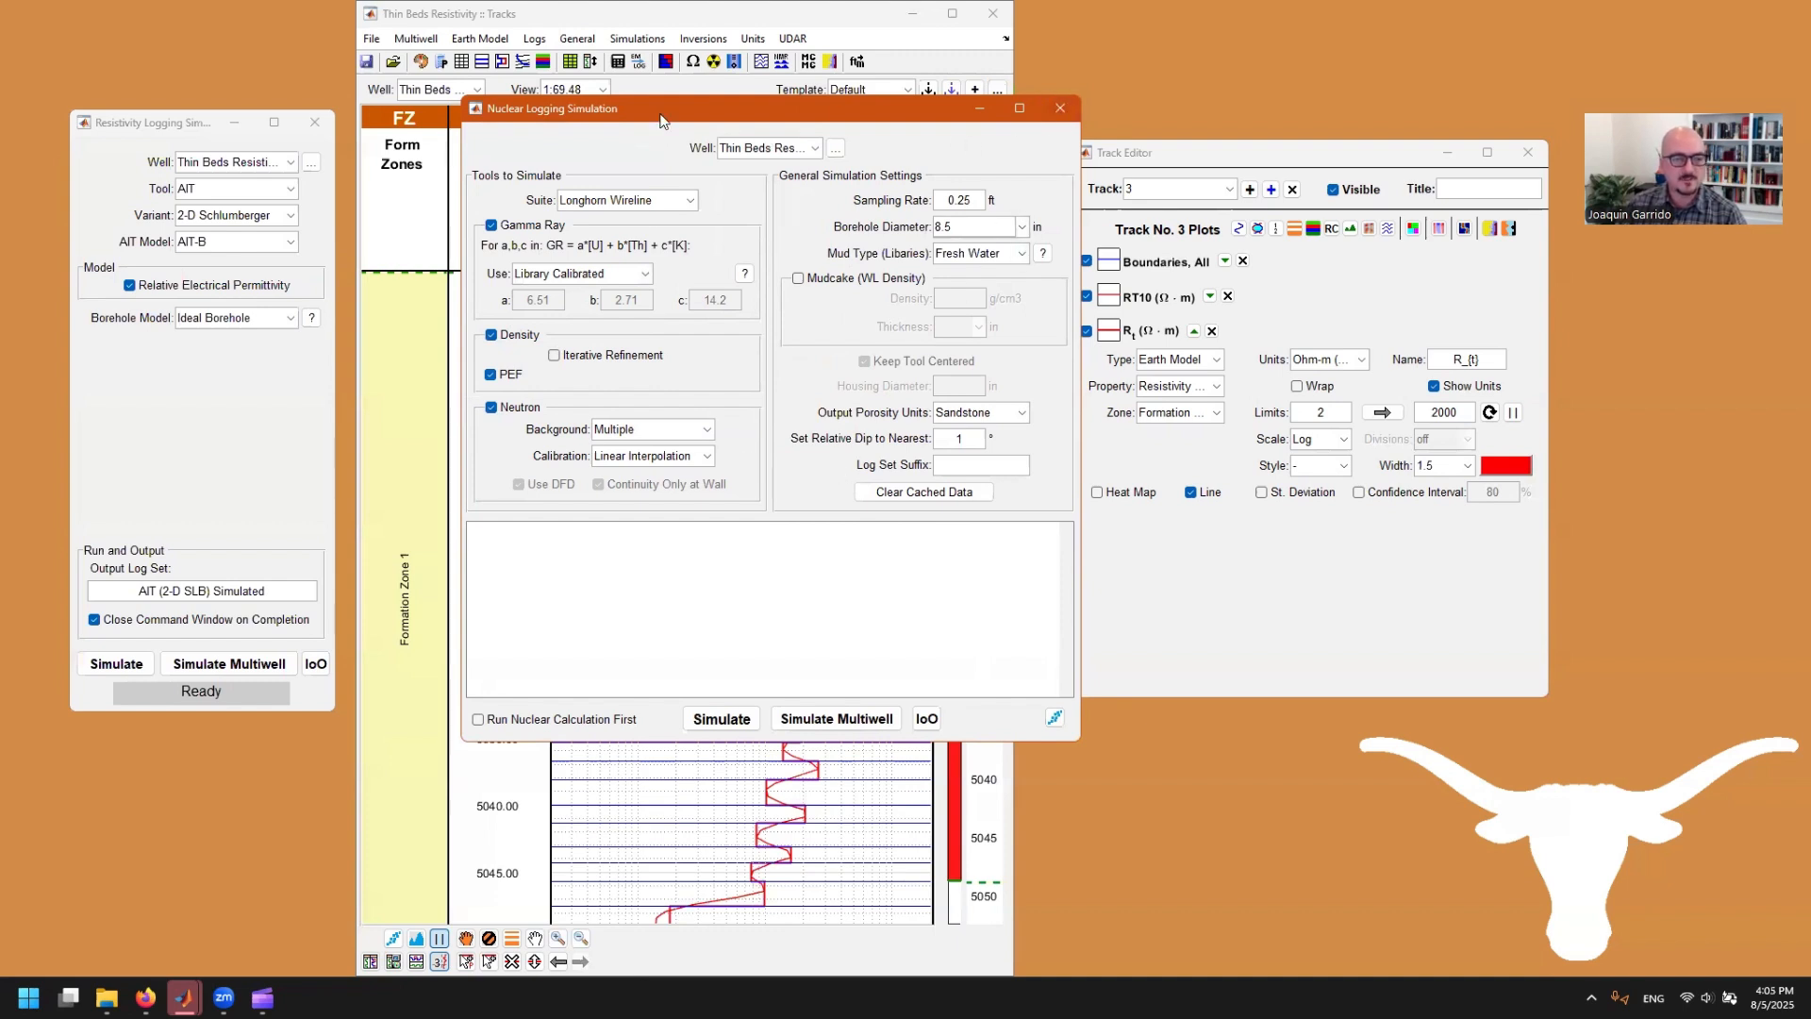
left_click(1060, 110)
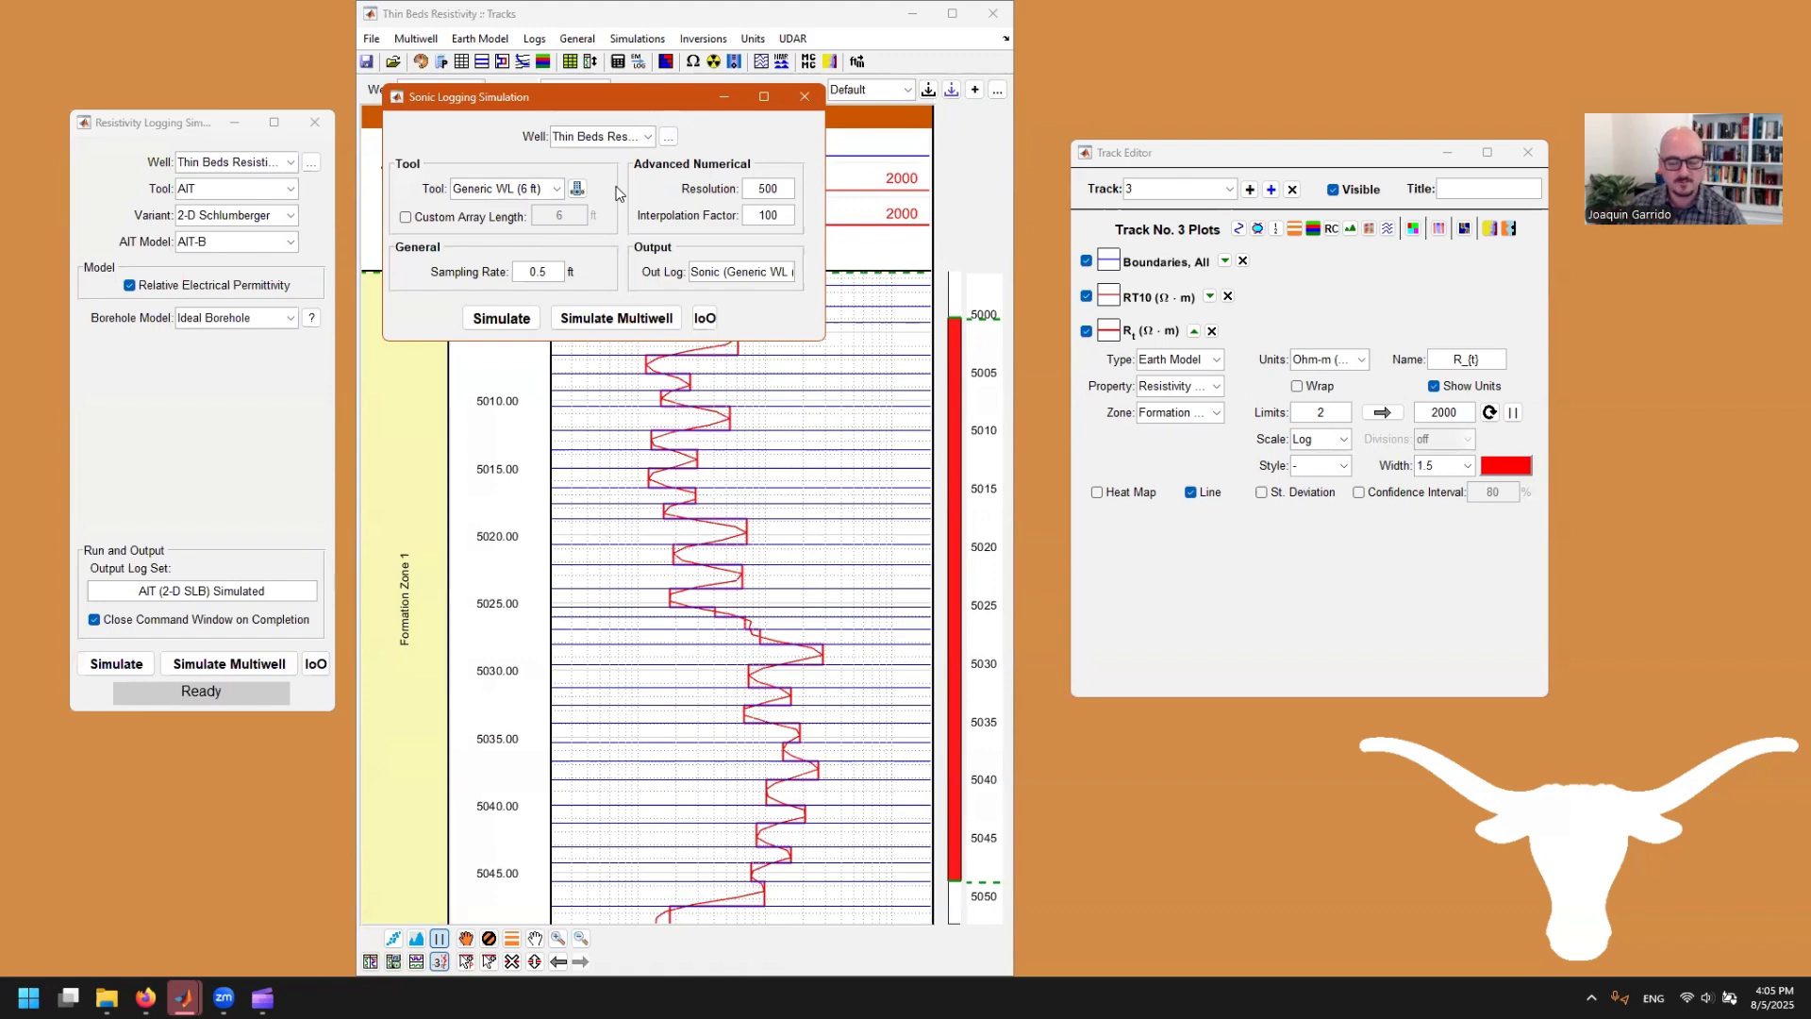
left_click(803, 100)
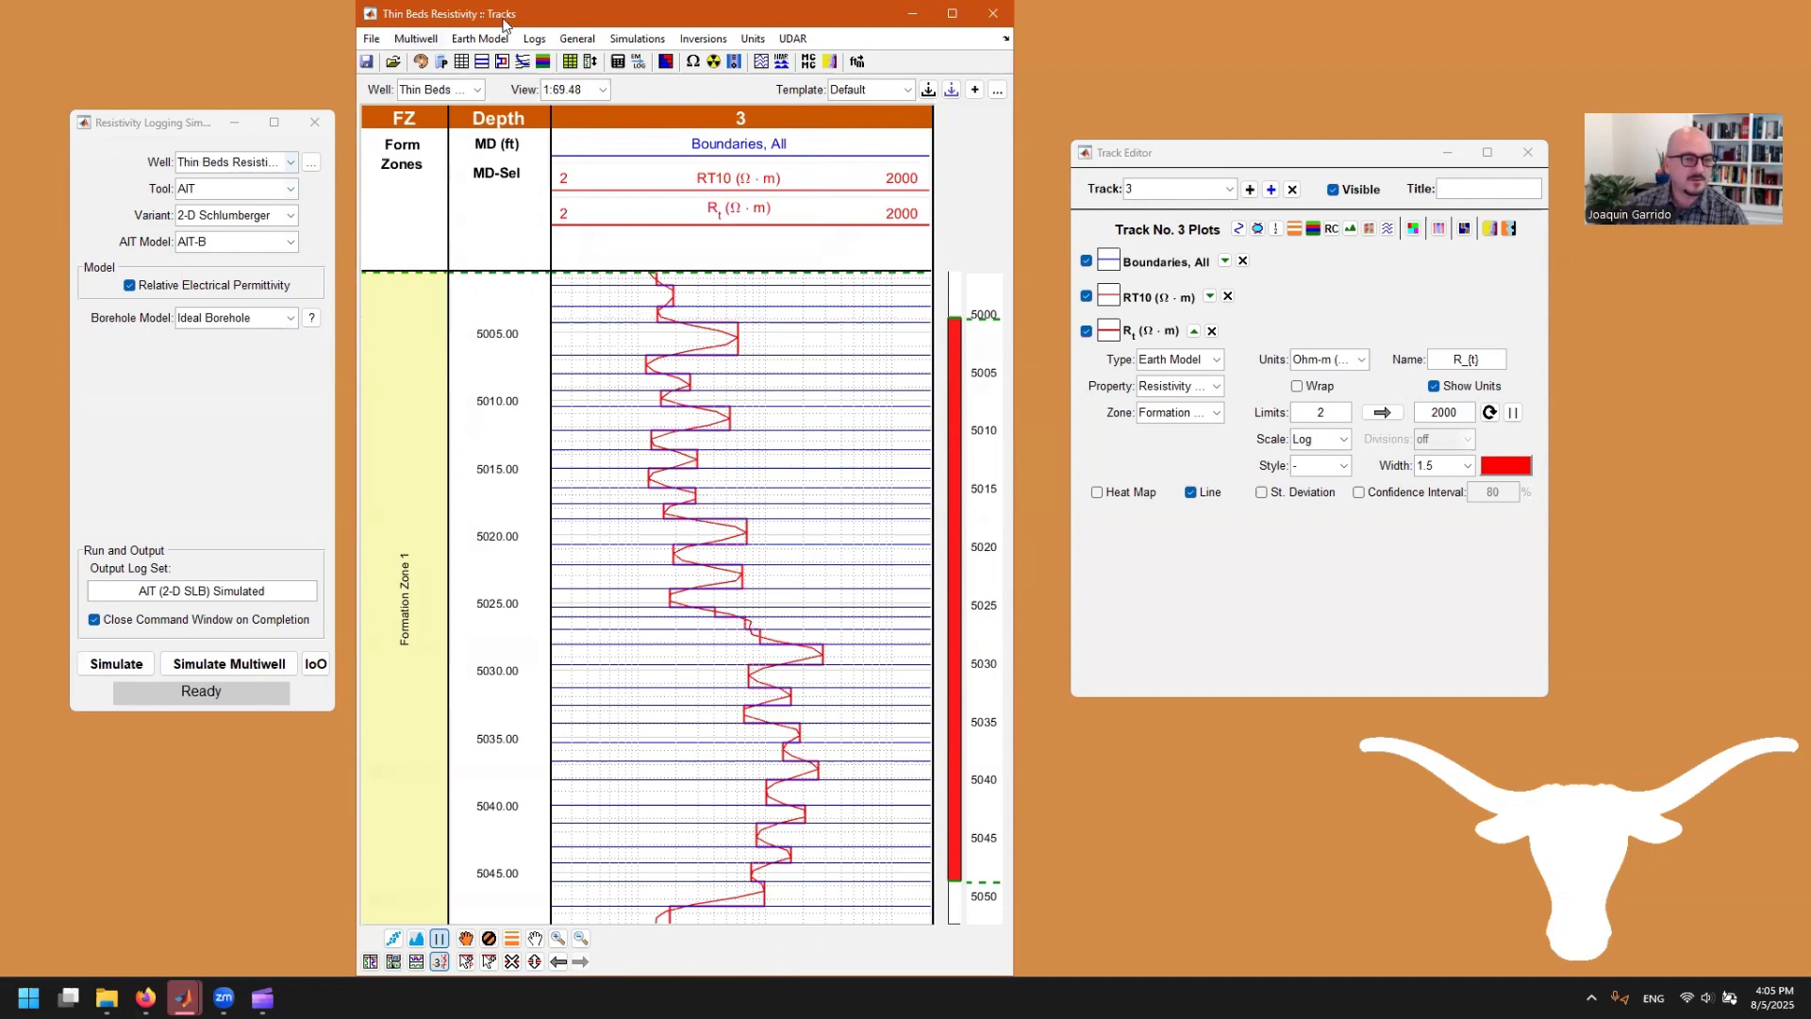
Step: Review the tool and variant options for the resistivity simulation, keeping AIT and 2-D Schlumberger, and set the AIT model to AIT-H
left_click(253, 188)
left_click(252, 188)
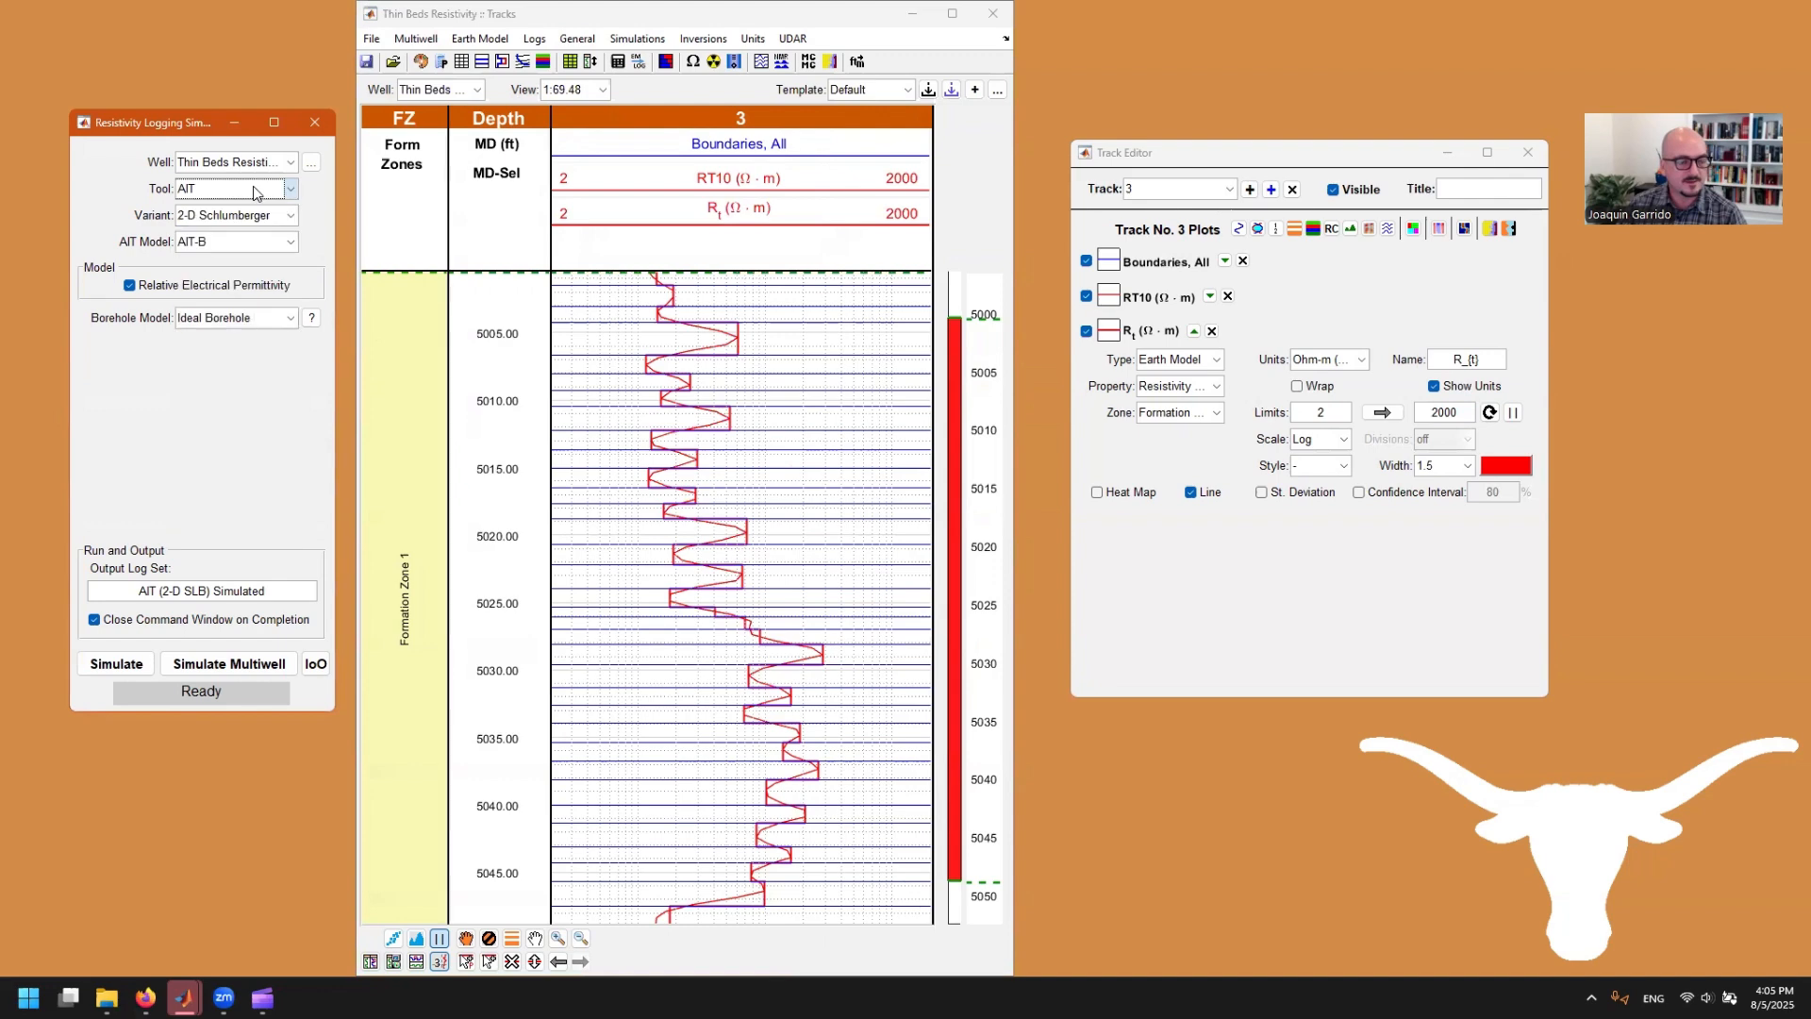
left_click(222, 216)
left_click(219, 226)
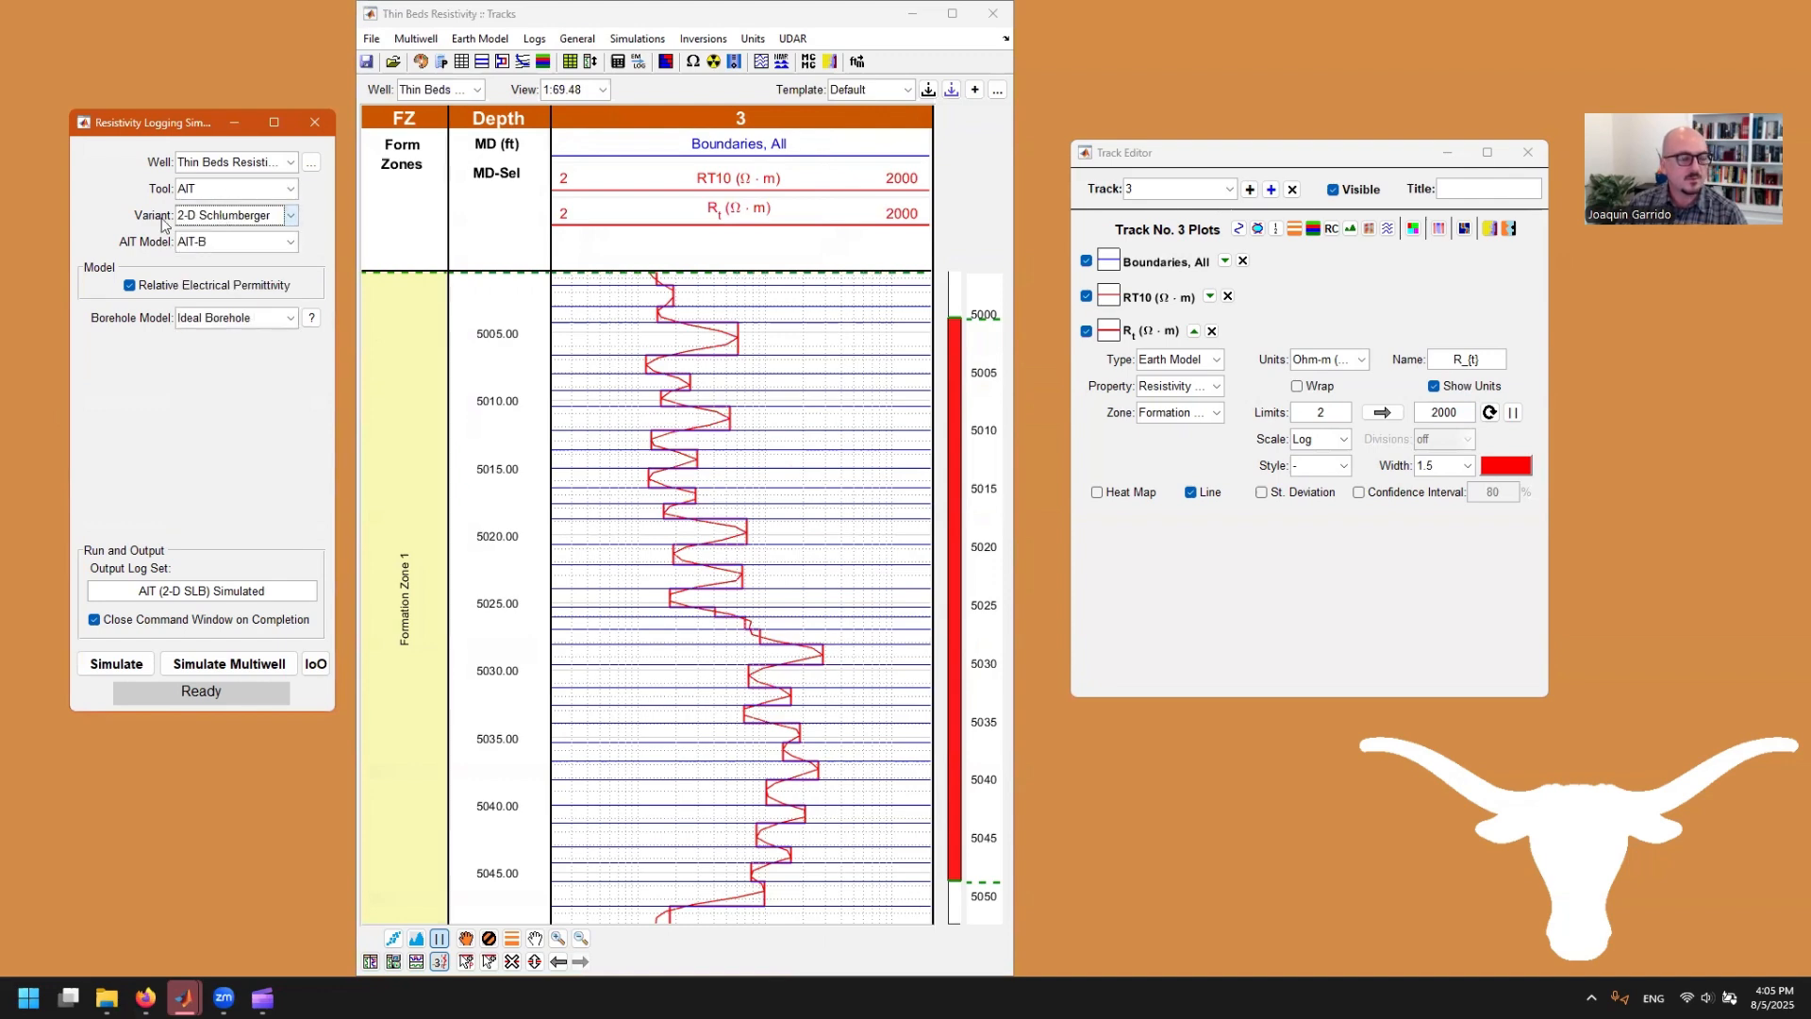
left_click(227, 220)
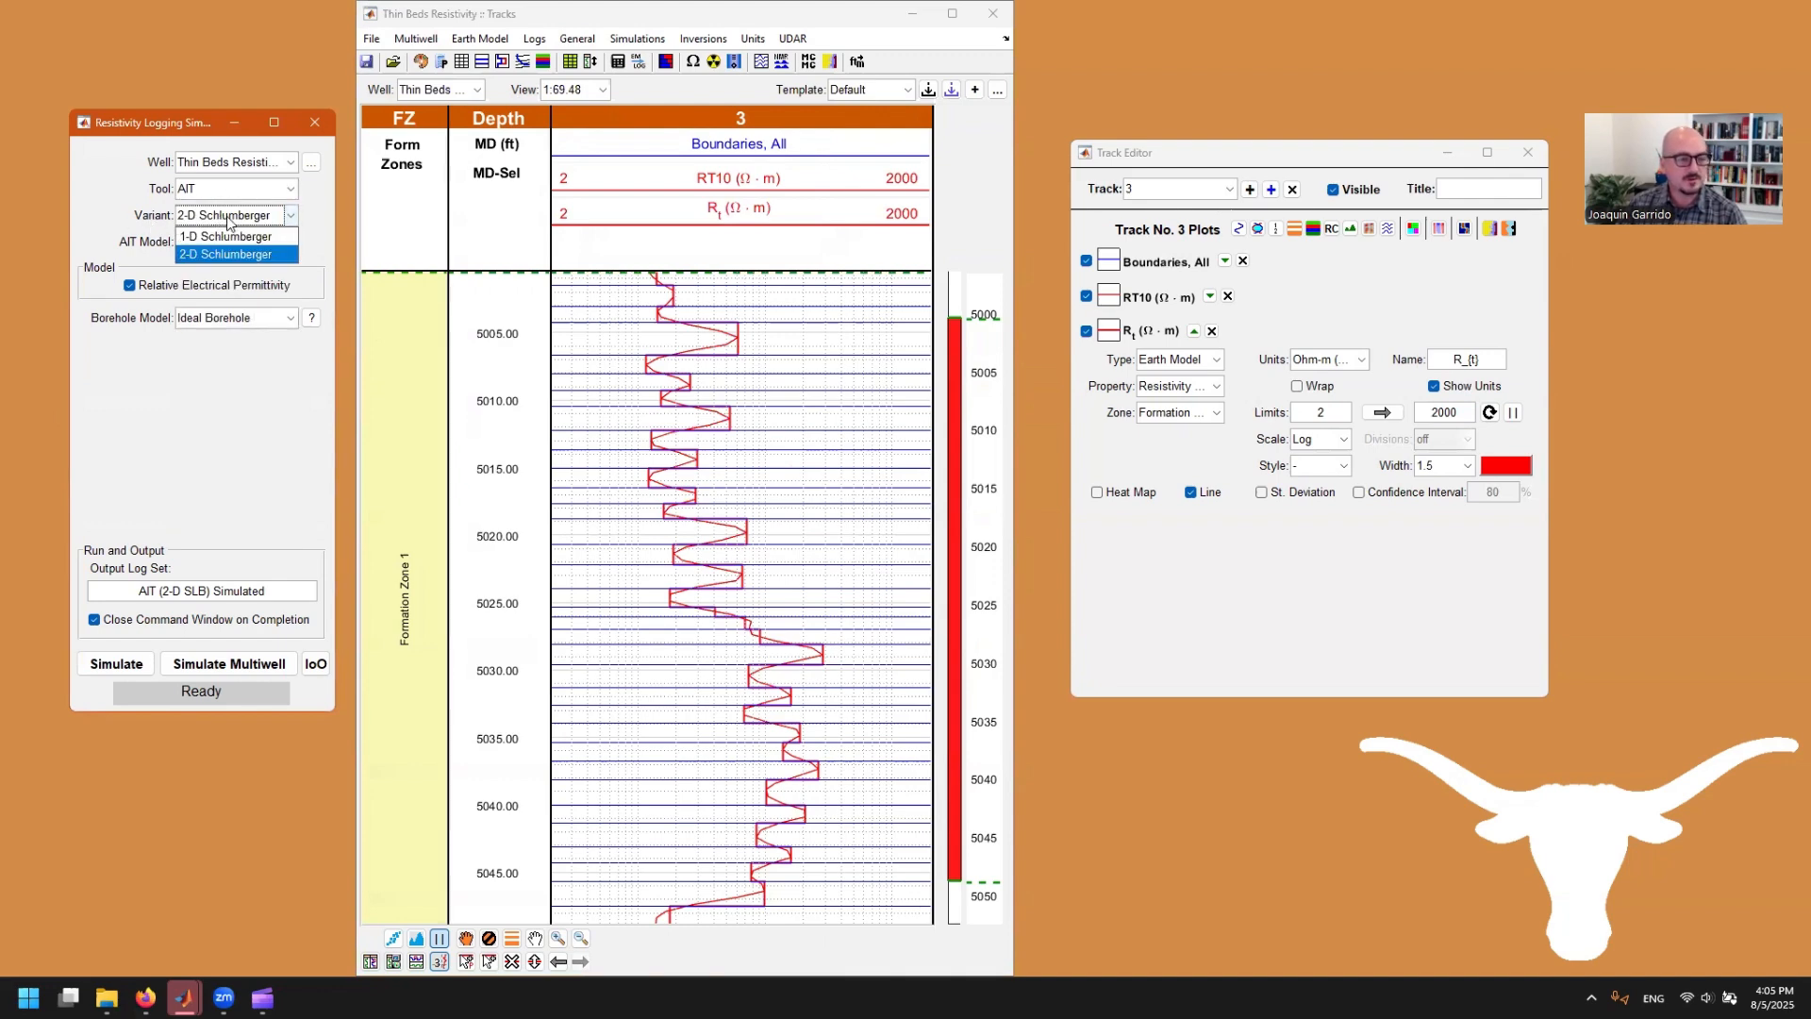
left_click(227, 220)
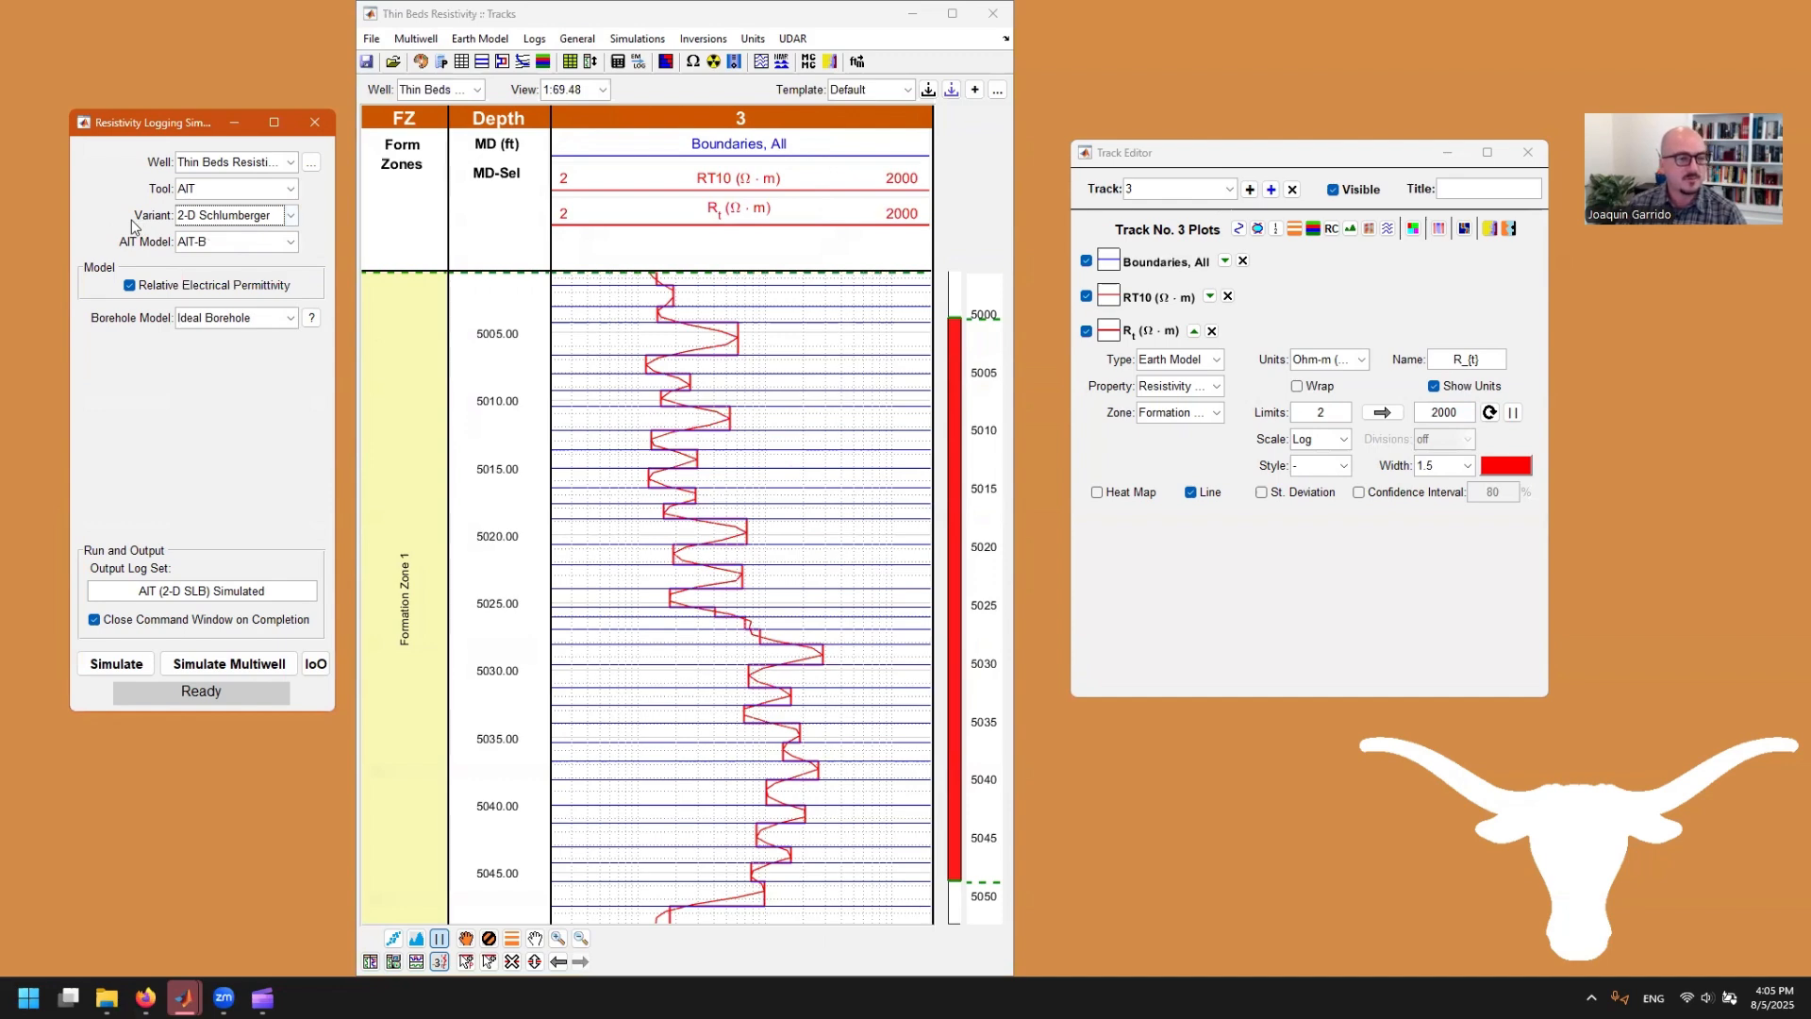
left_click(235, 246)
left_click(217, 282)
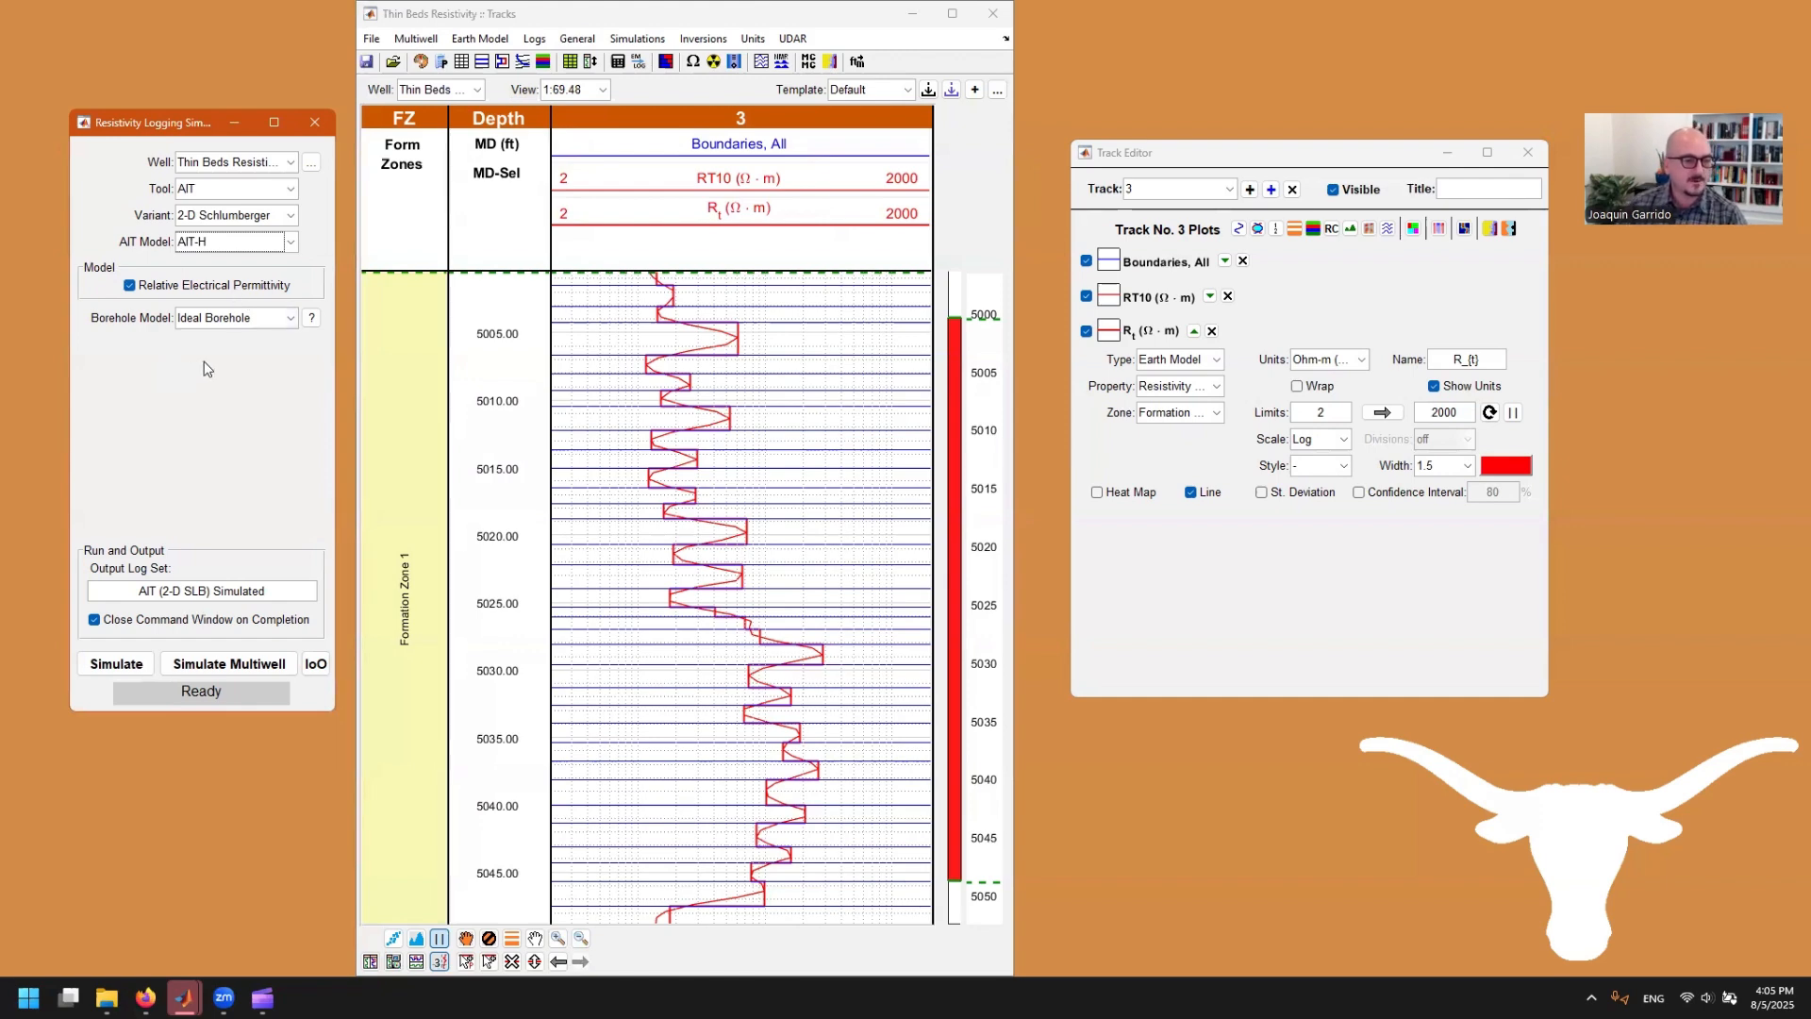
Step: Examine the borehole model options and read their help descriptions, keeping Ideal Borehole
left_click(280, 325)
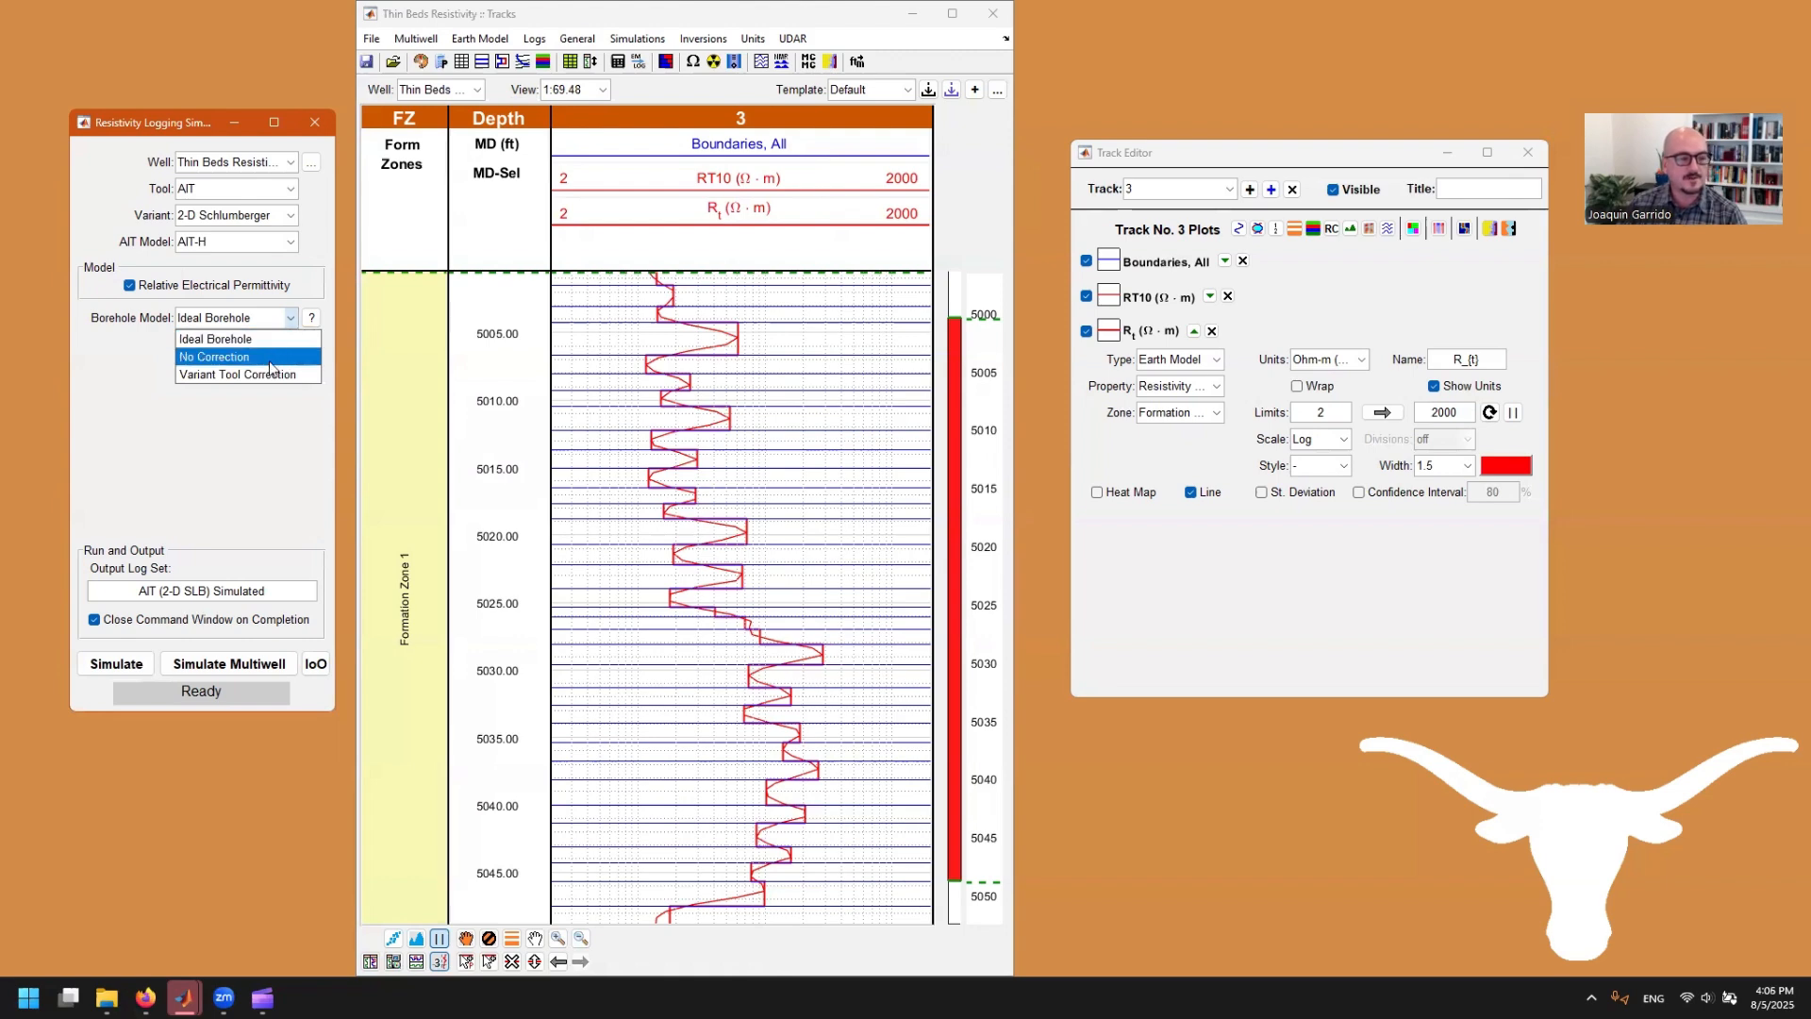
left_click(271, 376)
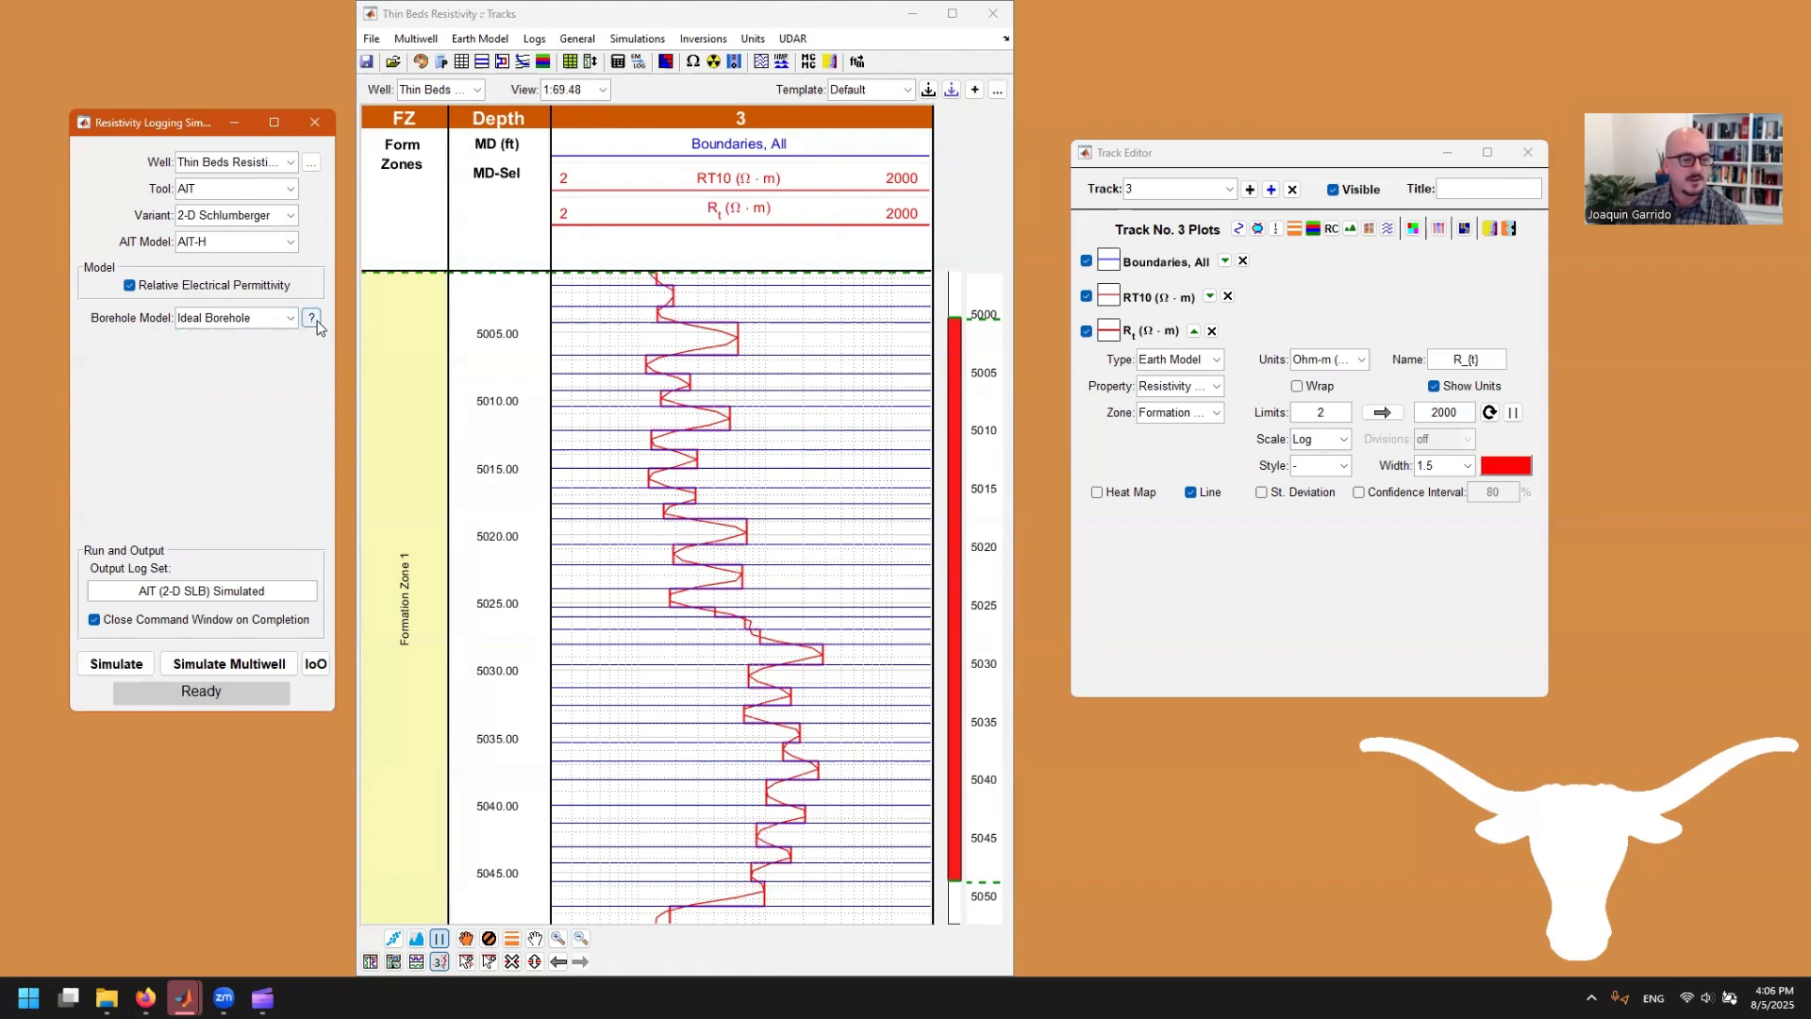
left_click(311, 318)
left_click_drag(233, 242, 381, 385)
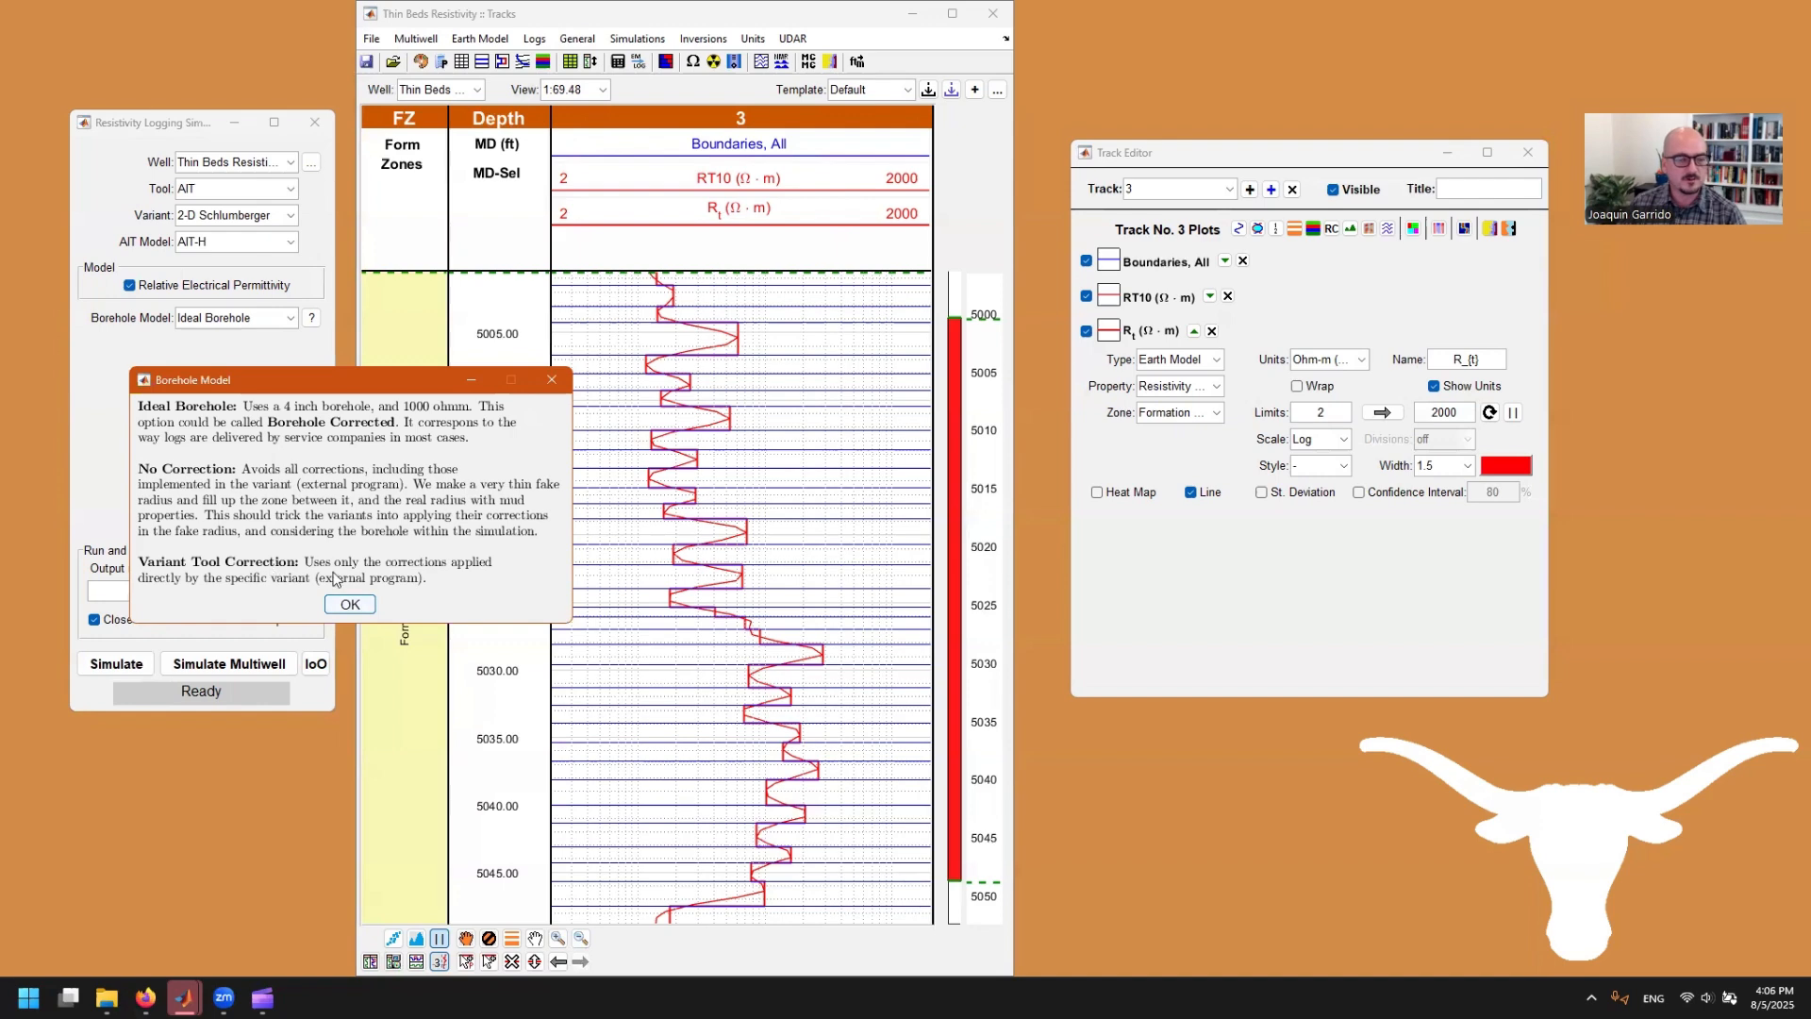
left_click(351, 603)
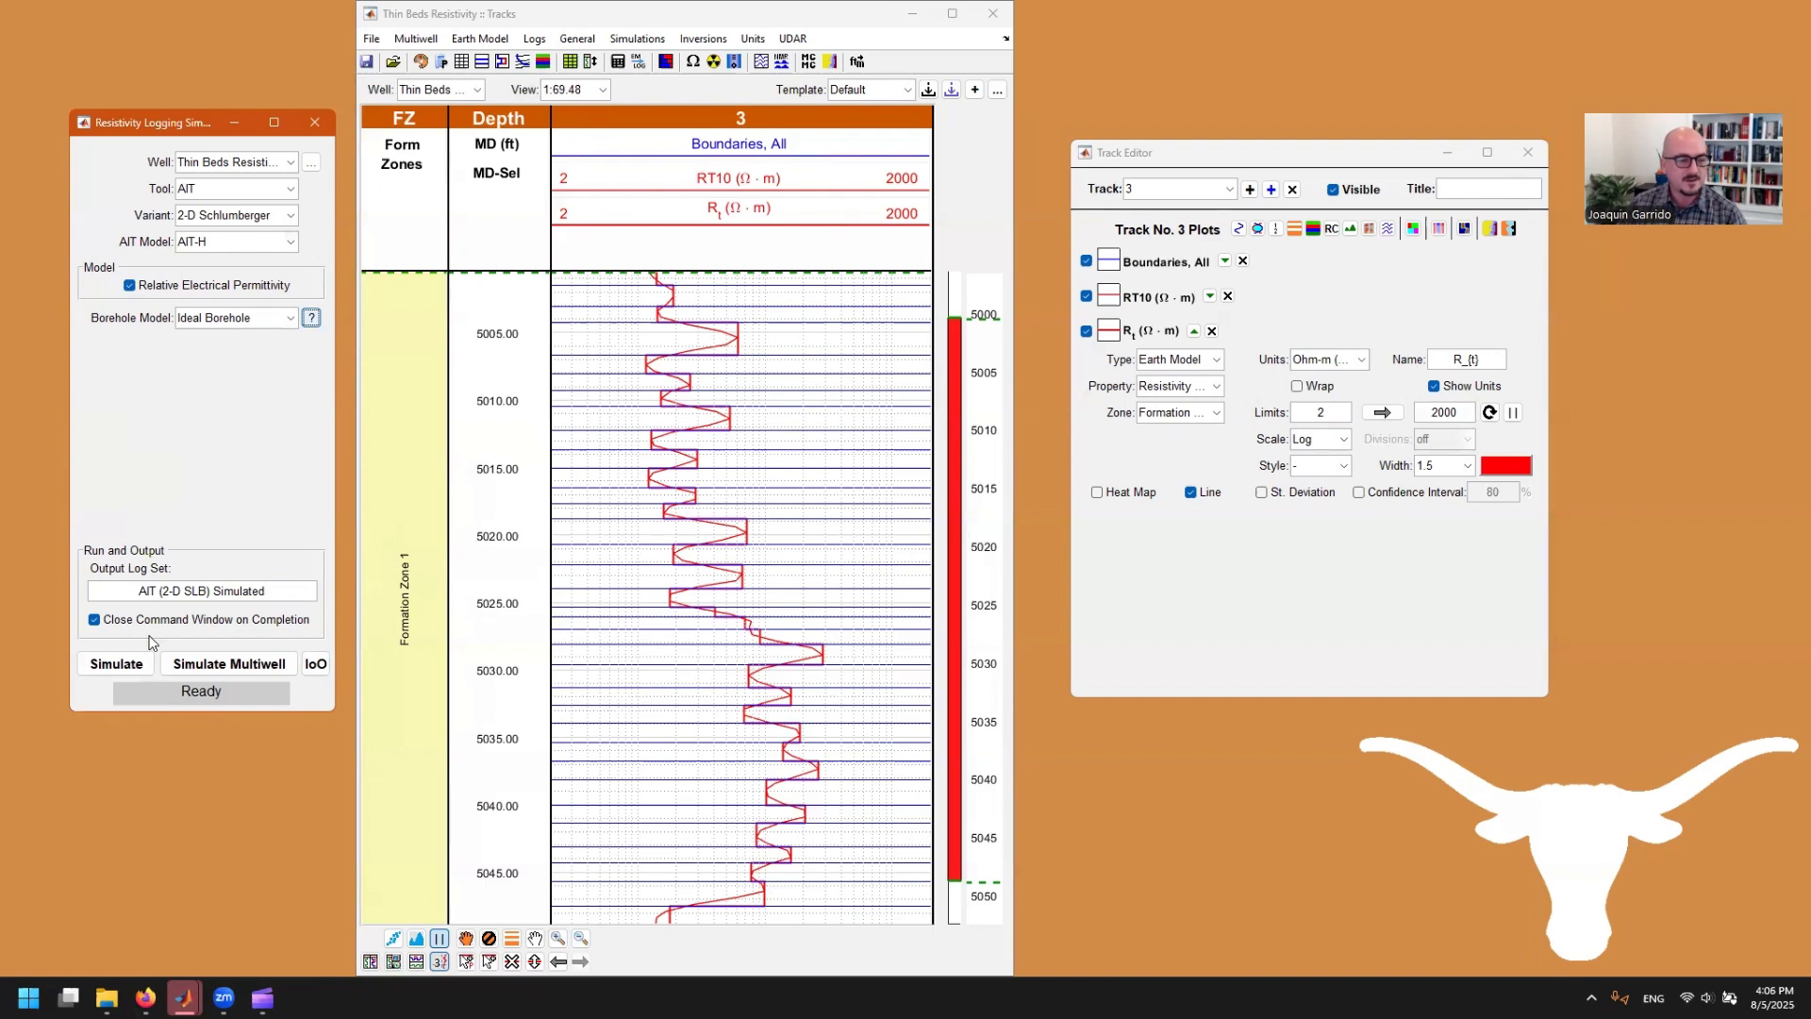
Step: Run the AIT resistivity simulation and add the simulated RT10 log as a new curve in track 3
left_click(118, 665)
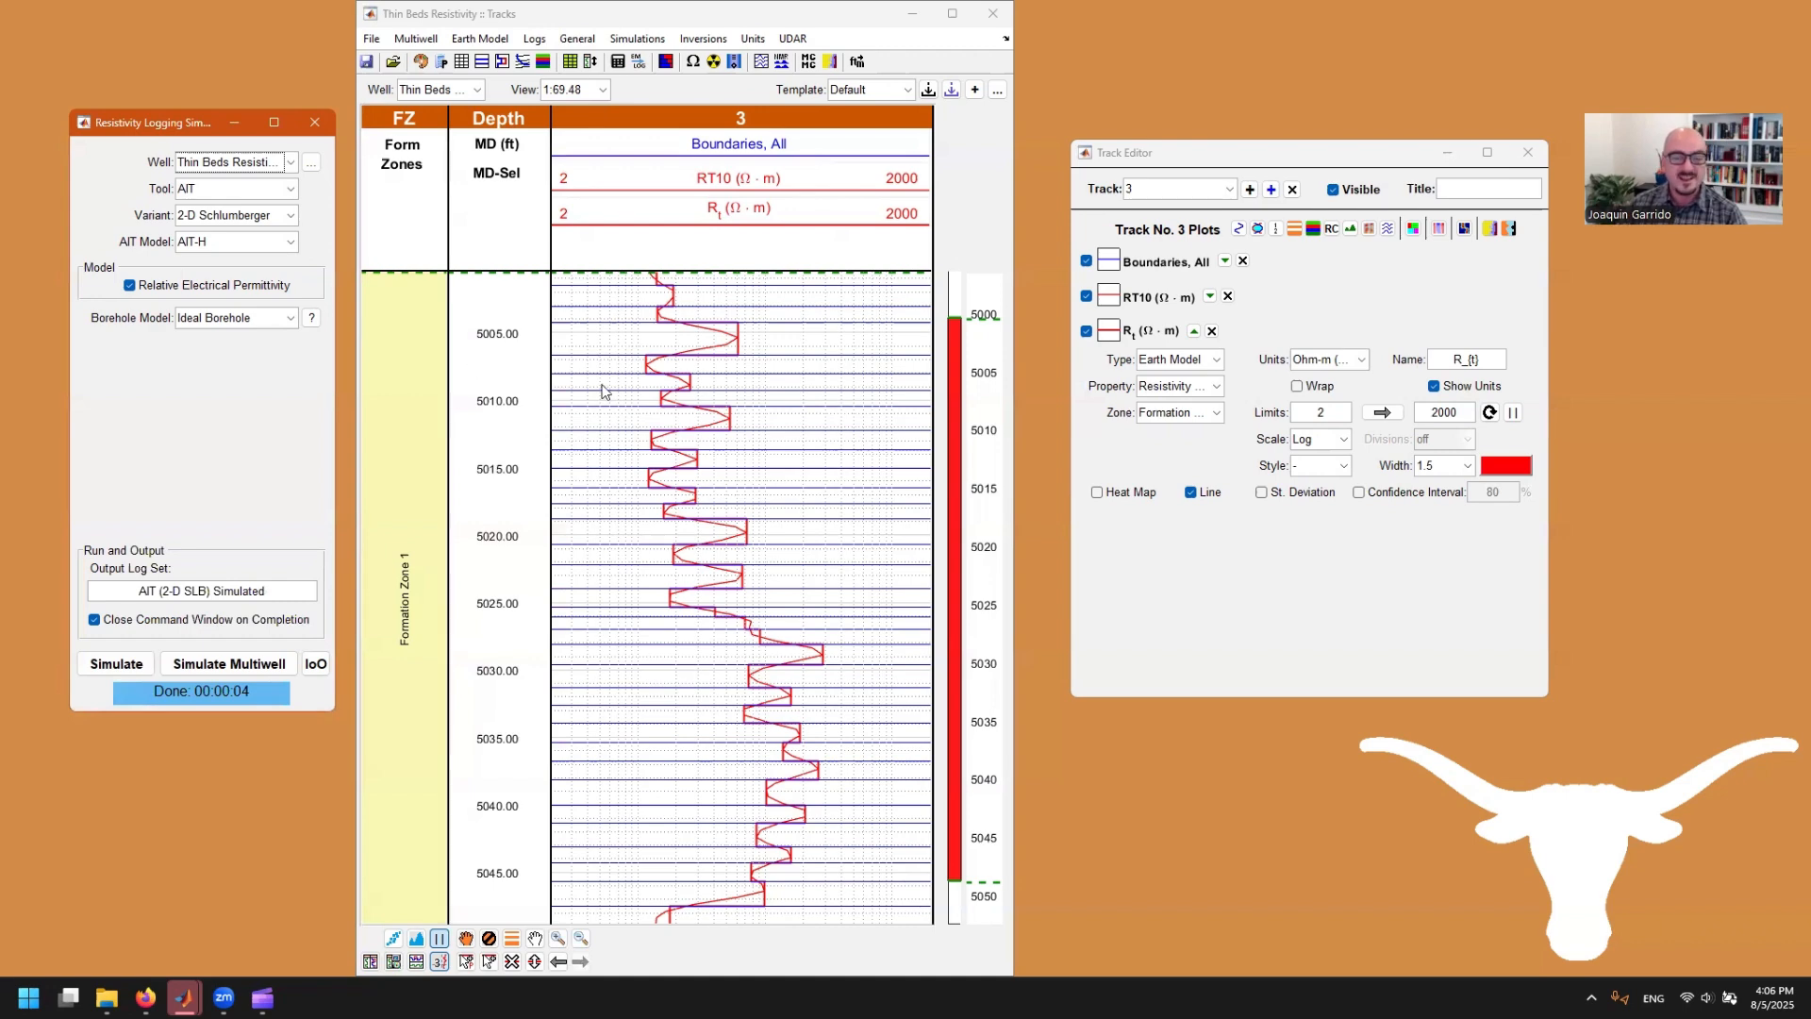
left_click(1239, 230)
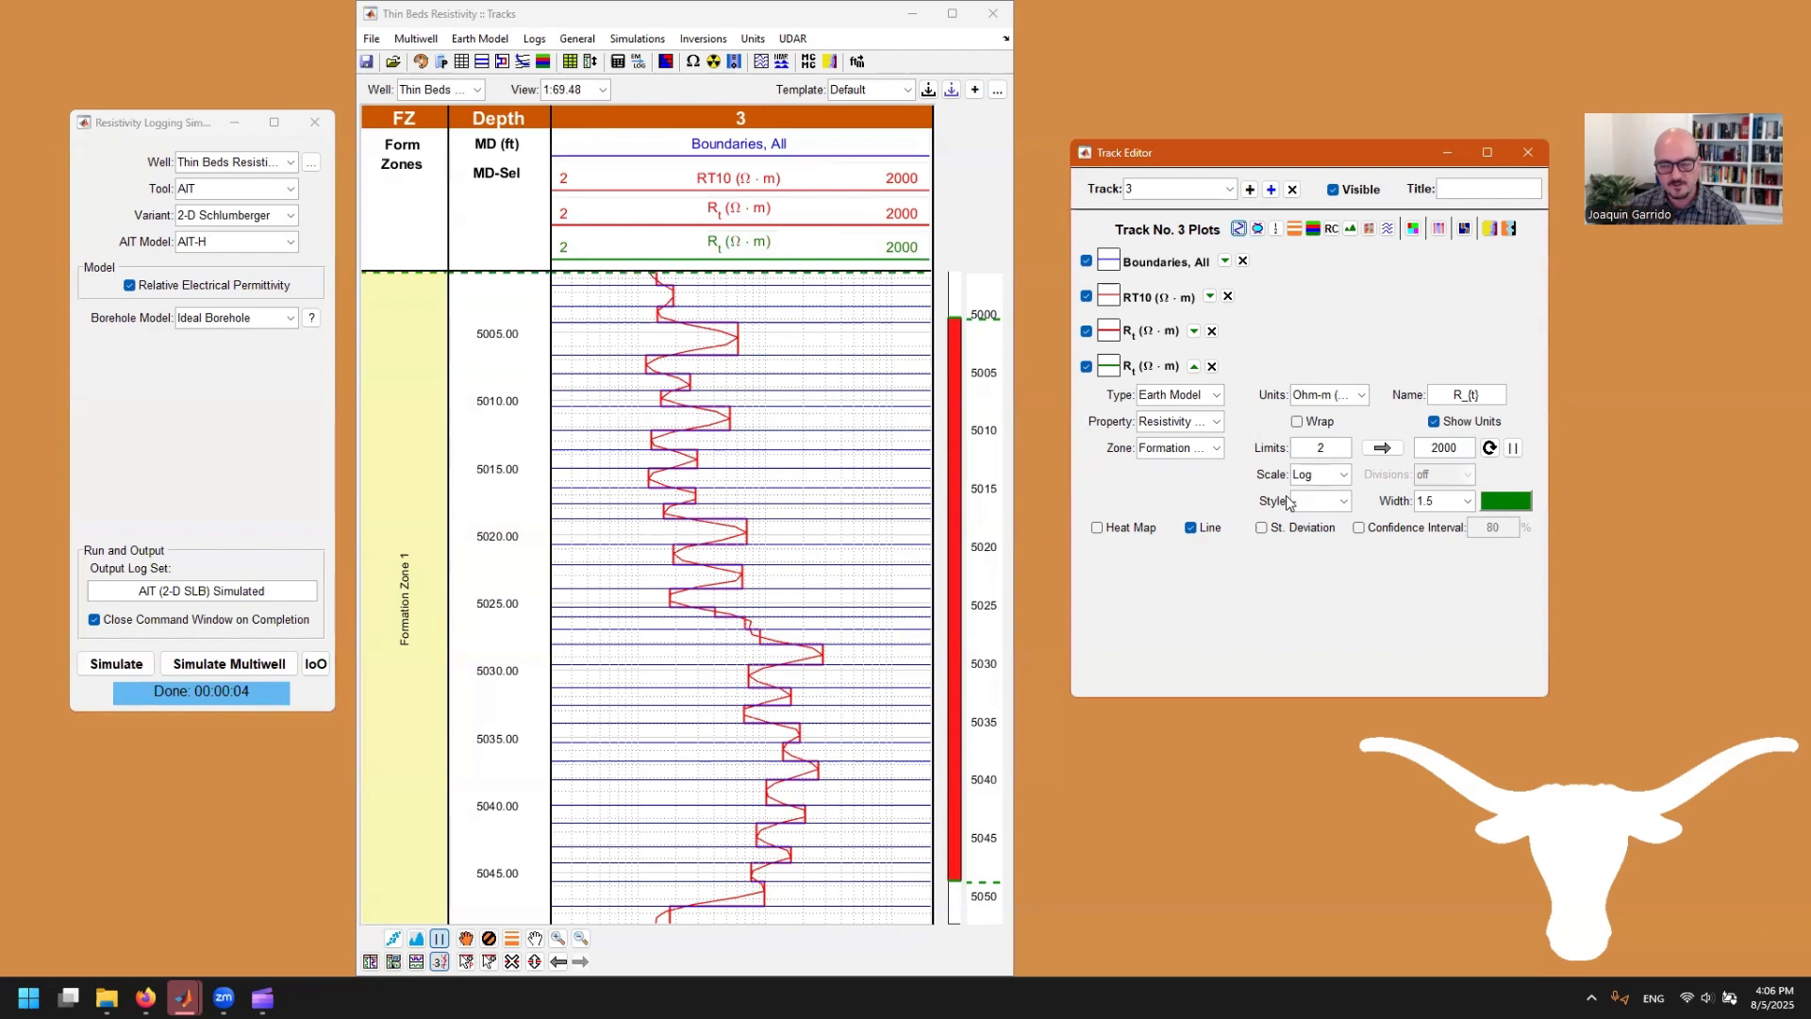
left_click(1207, 396)
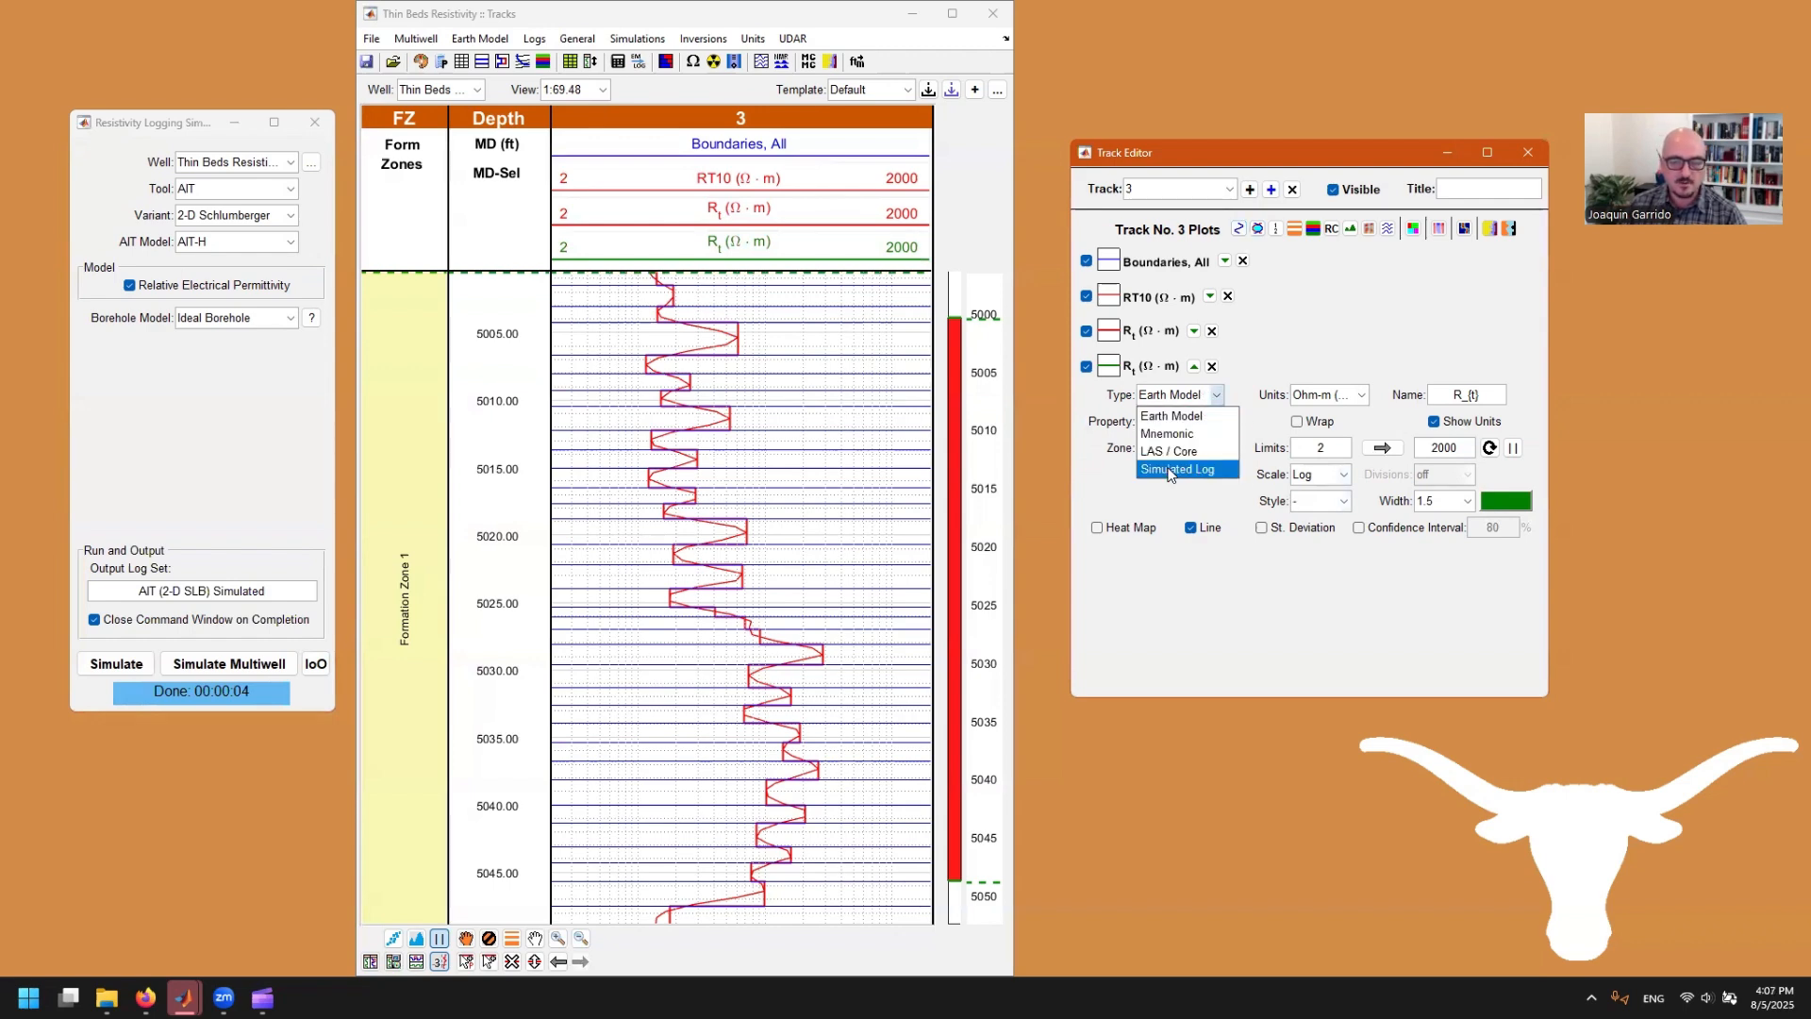
left_click(1173, 471)
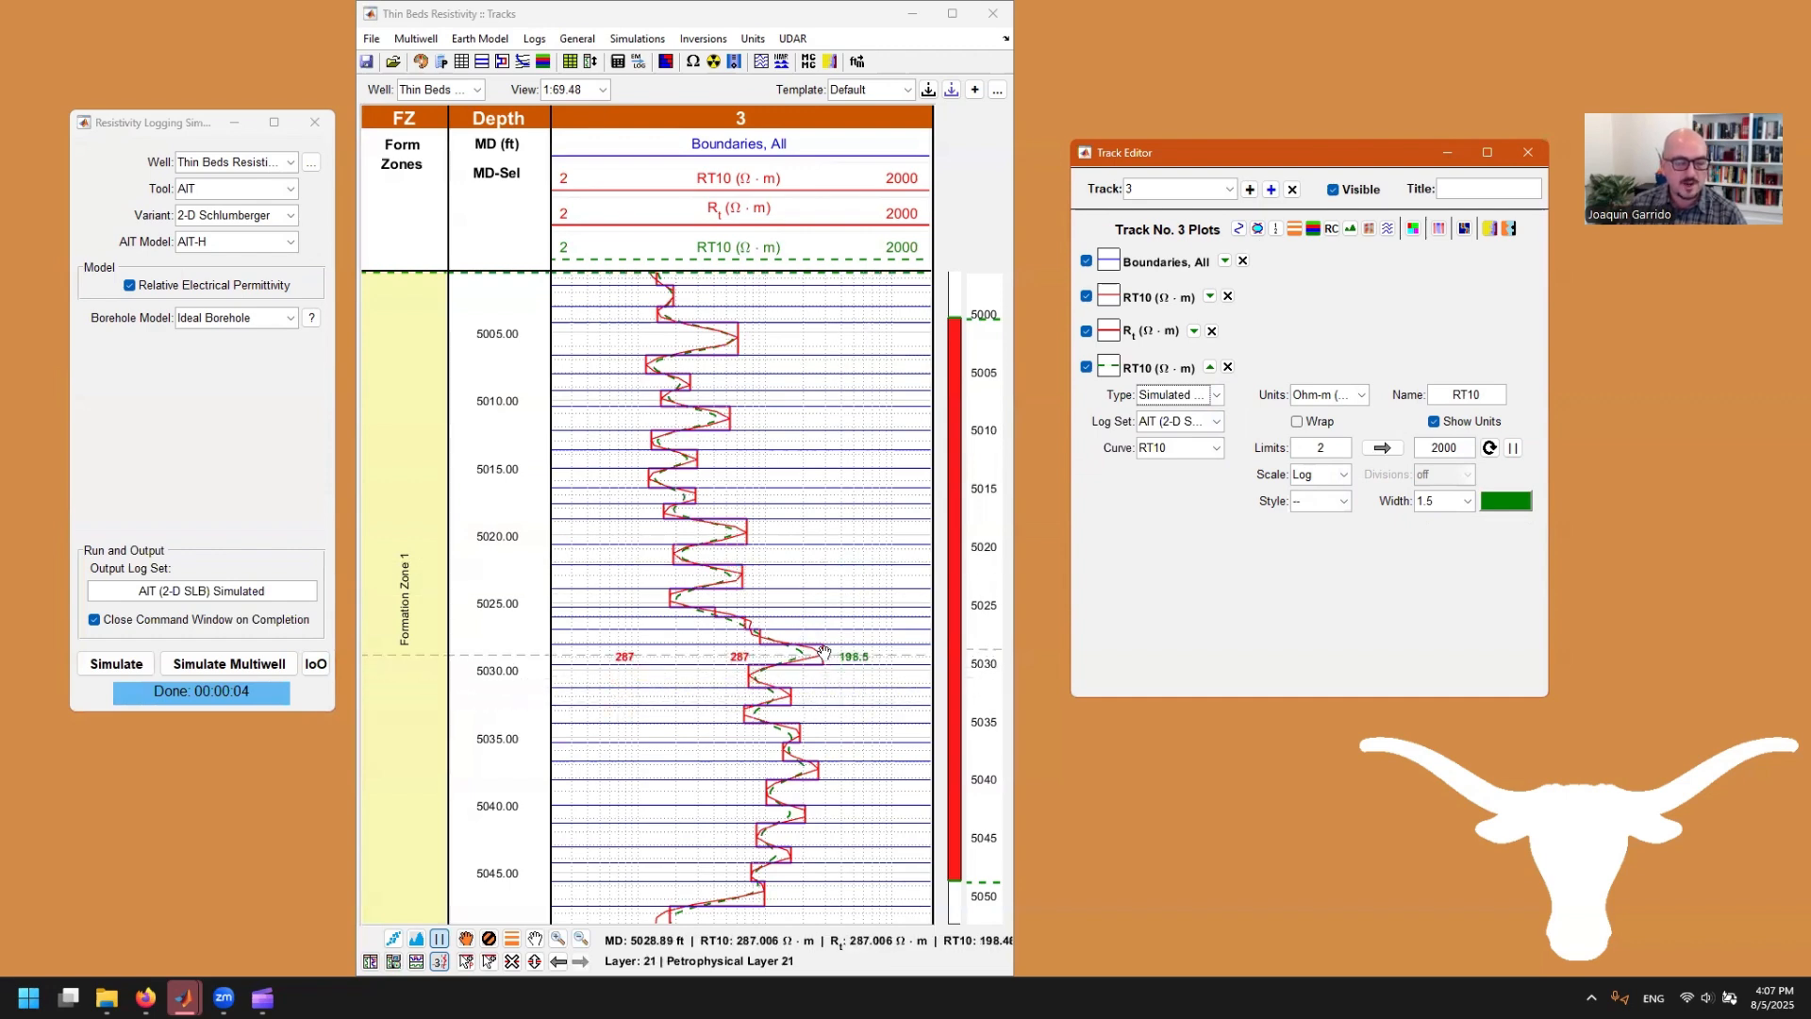
Step: Raise the R_t of the layer near 5029 ft to about 387 ohm-m, re-run the simulation, and raise the layer near 5032 ft
left_click_drag(823, 652, 841, 652)
left_click(116, 663)
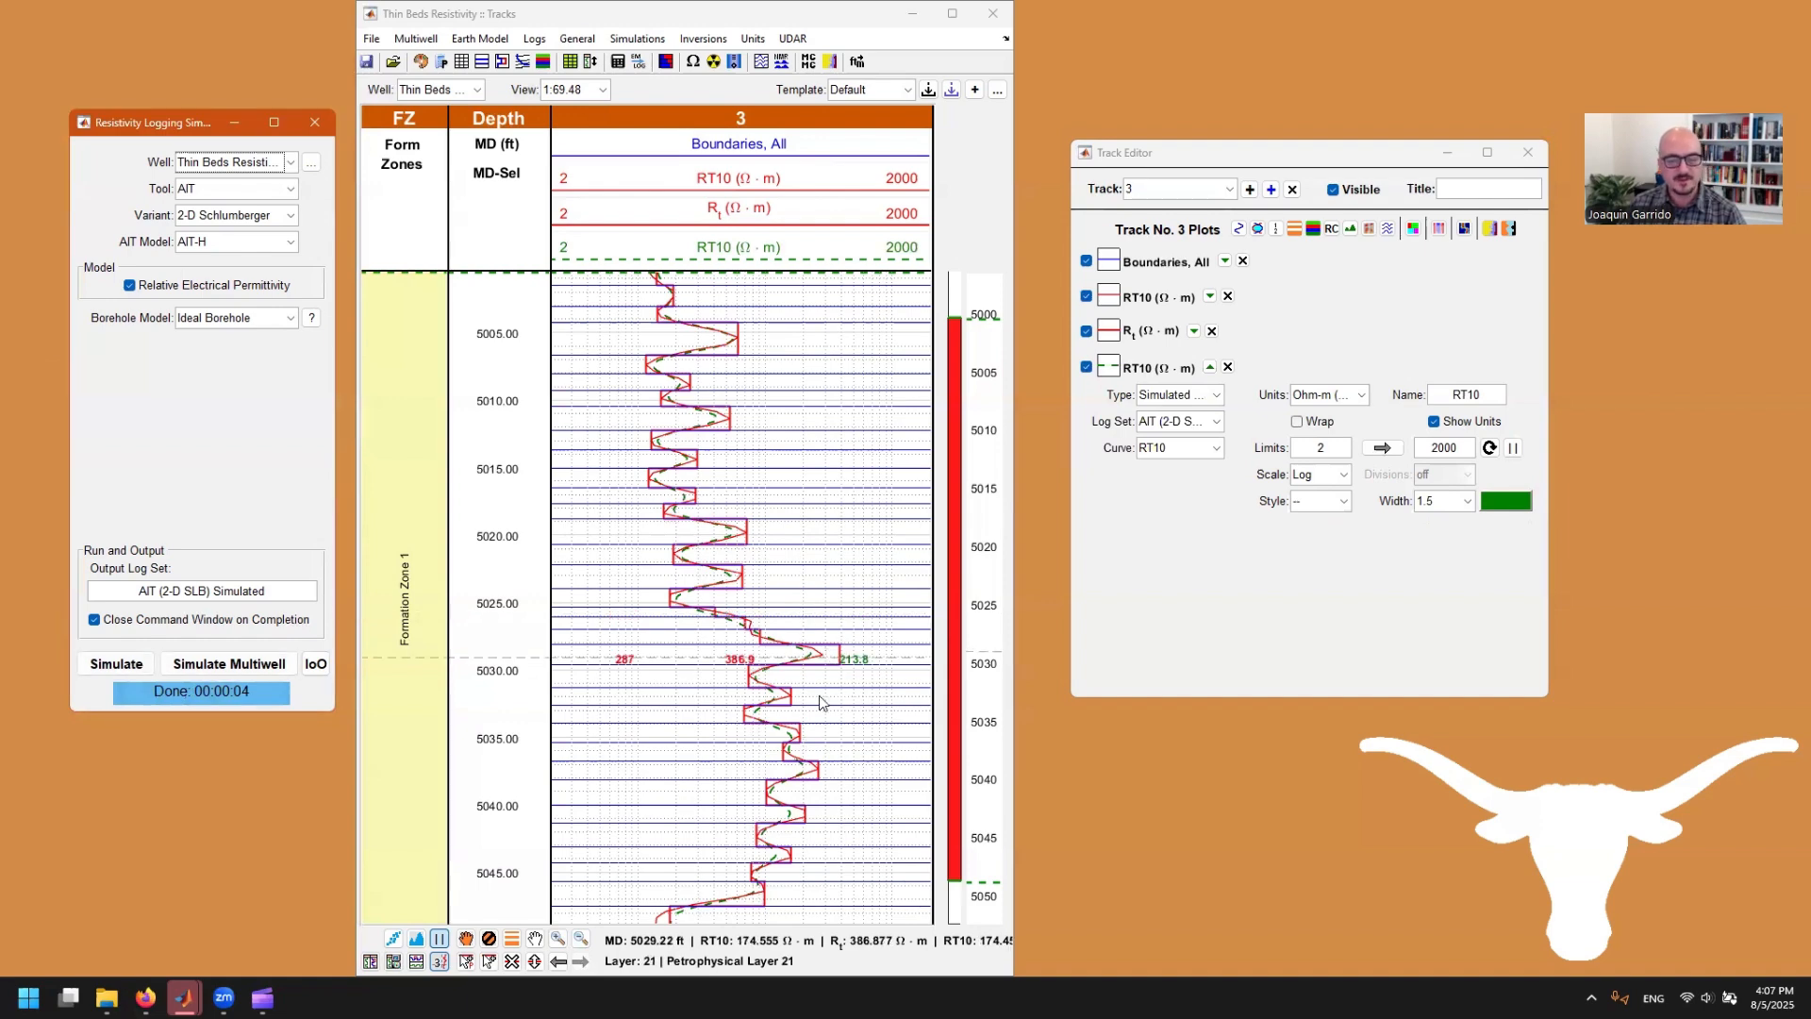
left_click_drag(791, 694, 810, 696)
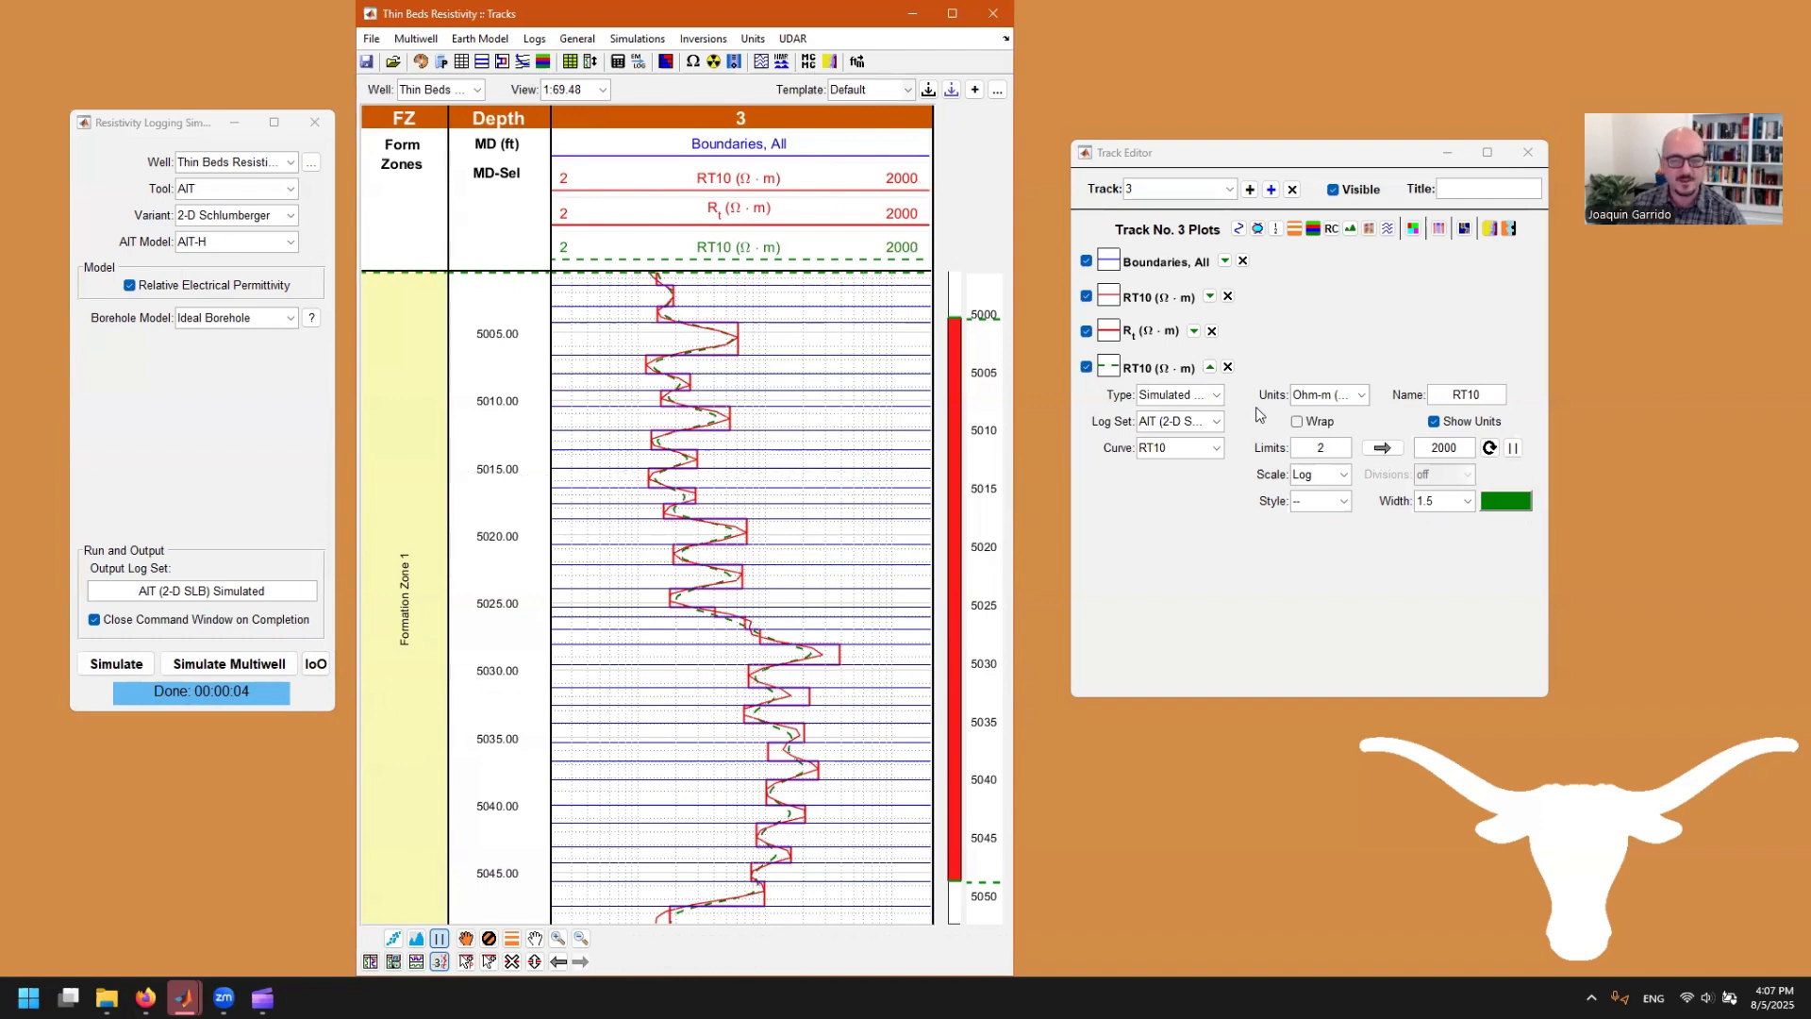
Step: Open the MCMC Inversion window beside the tracks and review the earth model property choices, keeping Resistivity
left_click(809, 62)
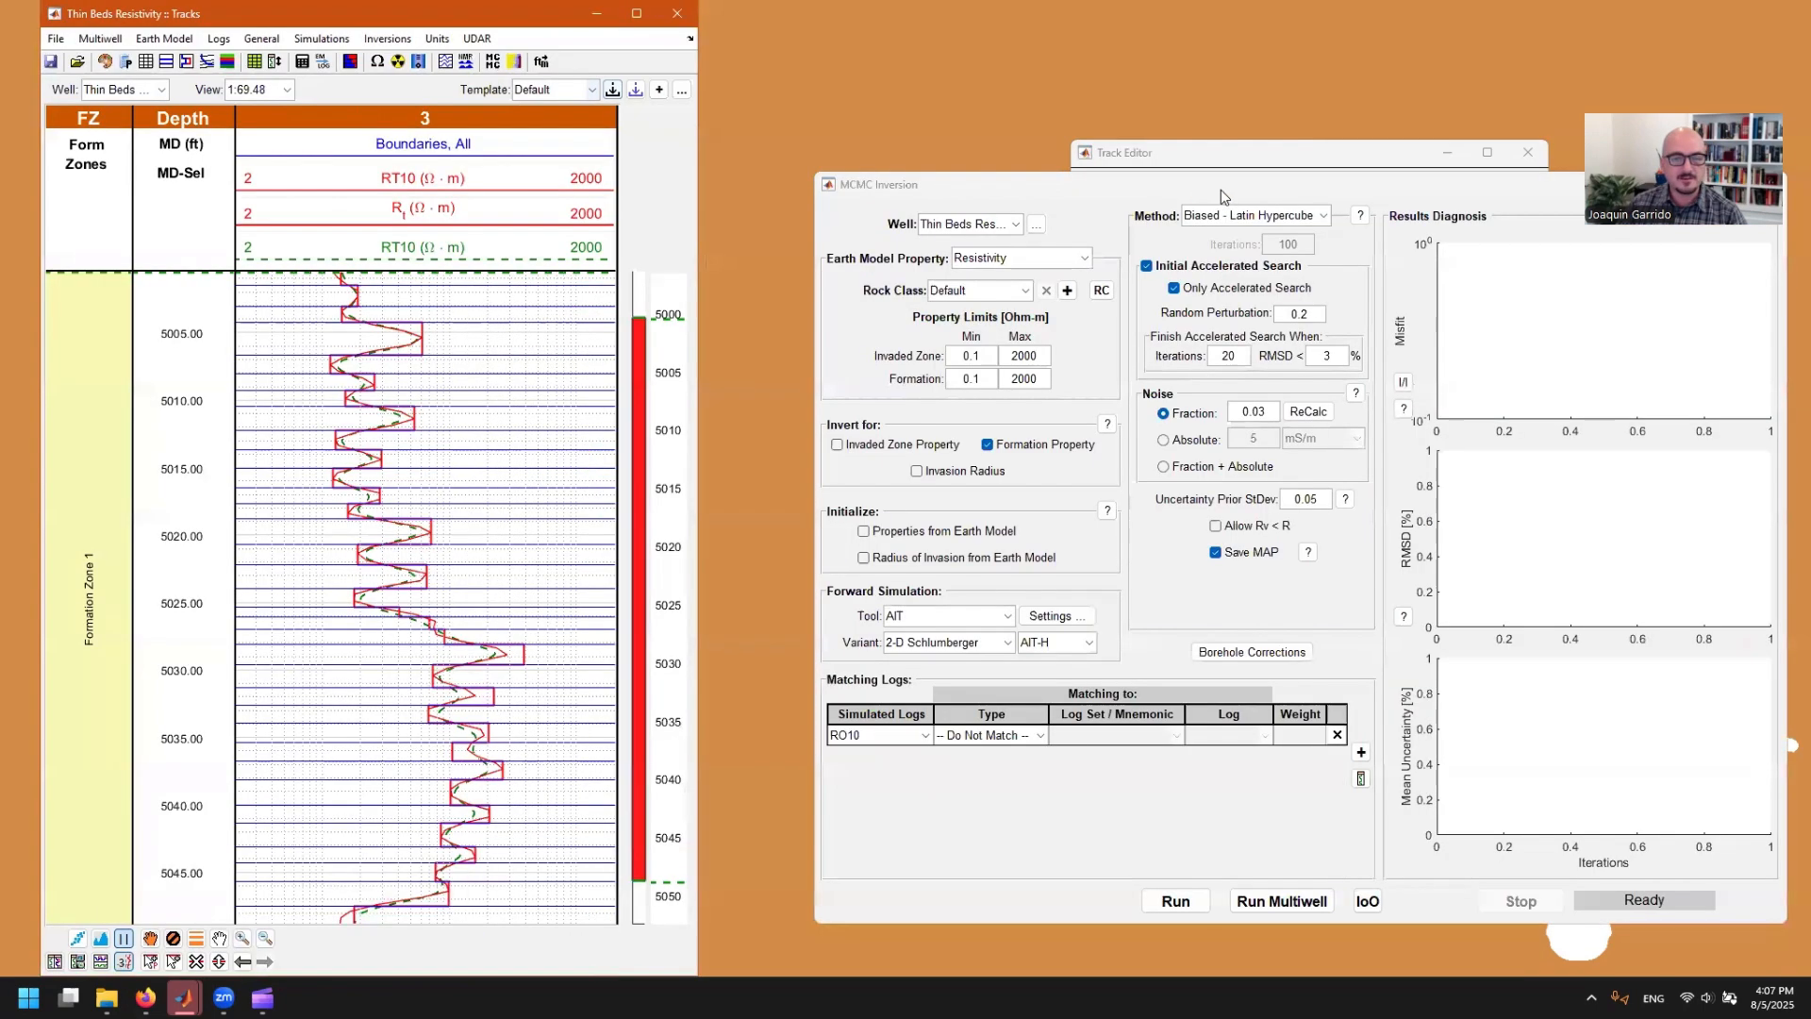
left_click_drag(1162, 183, 1176, 220)
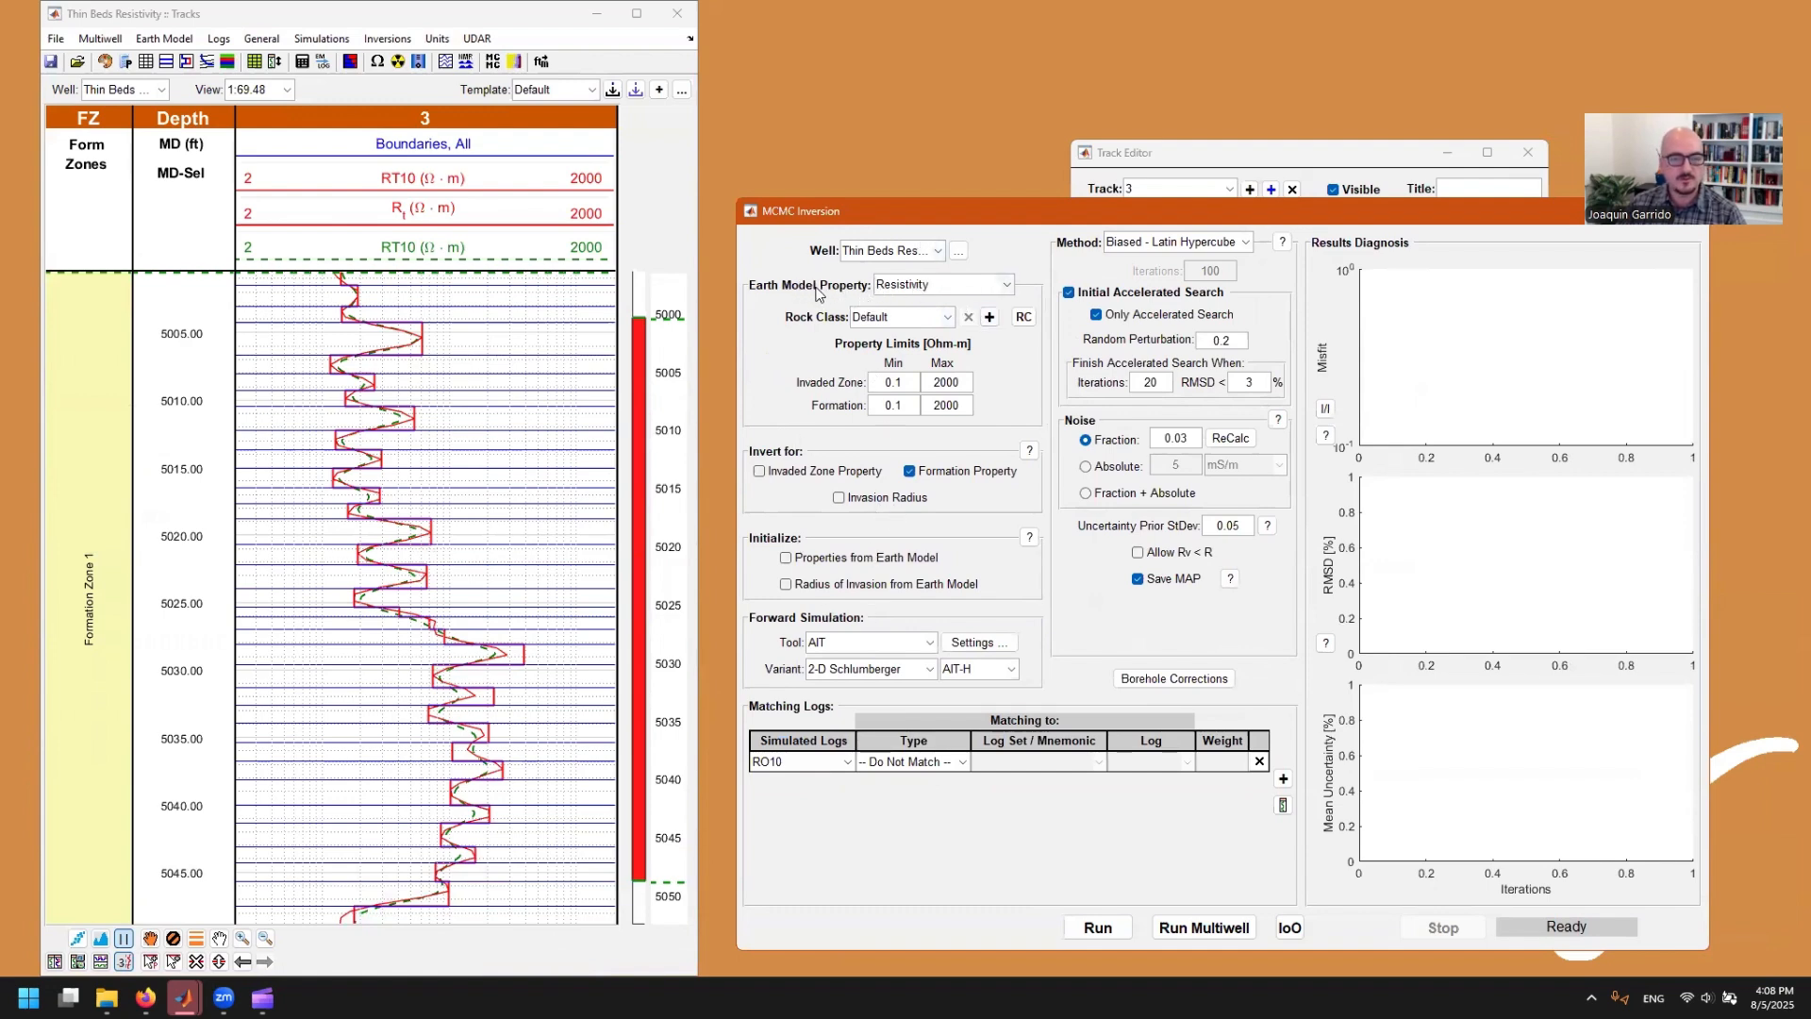
left_click(947, 282)
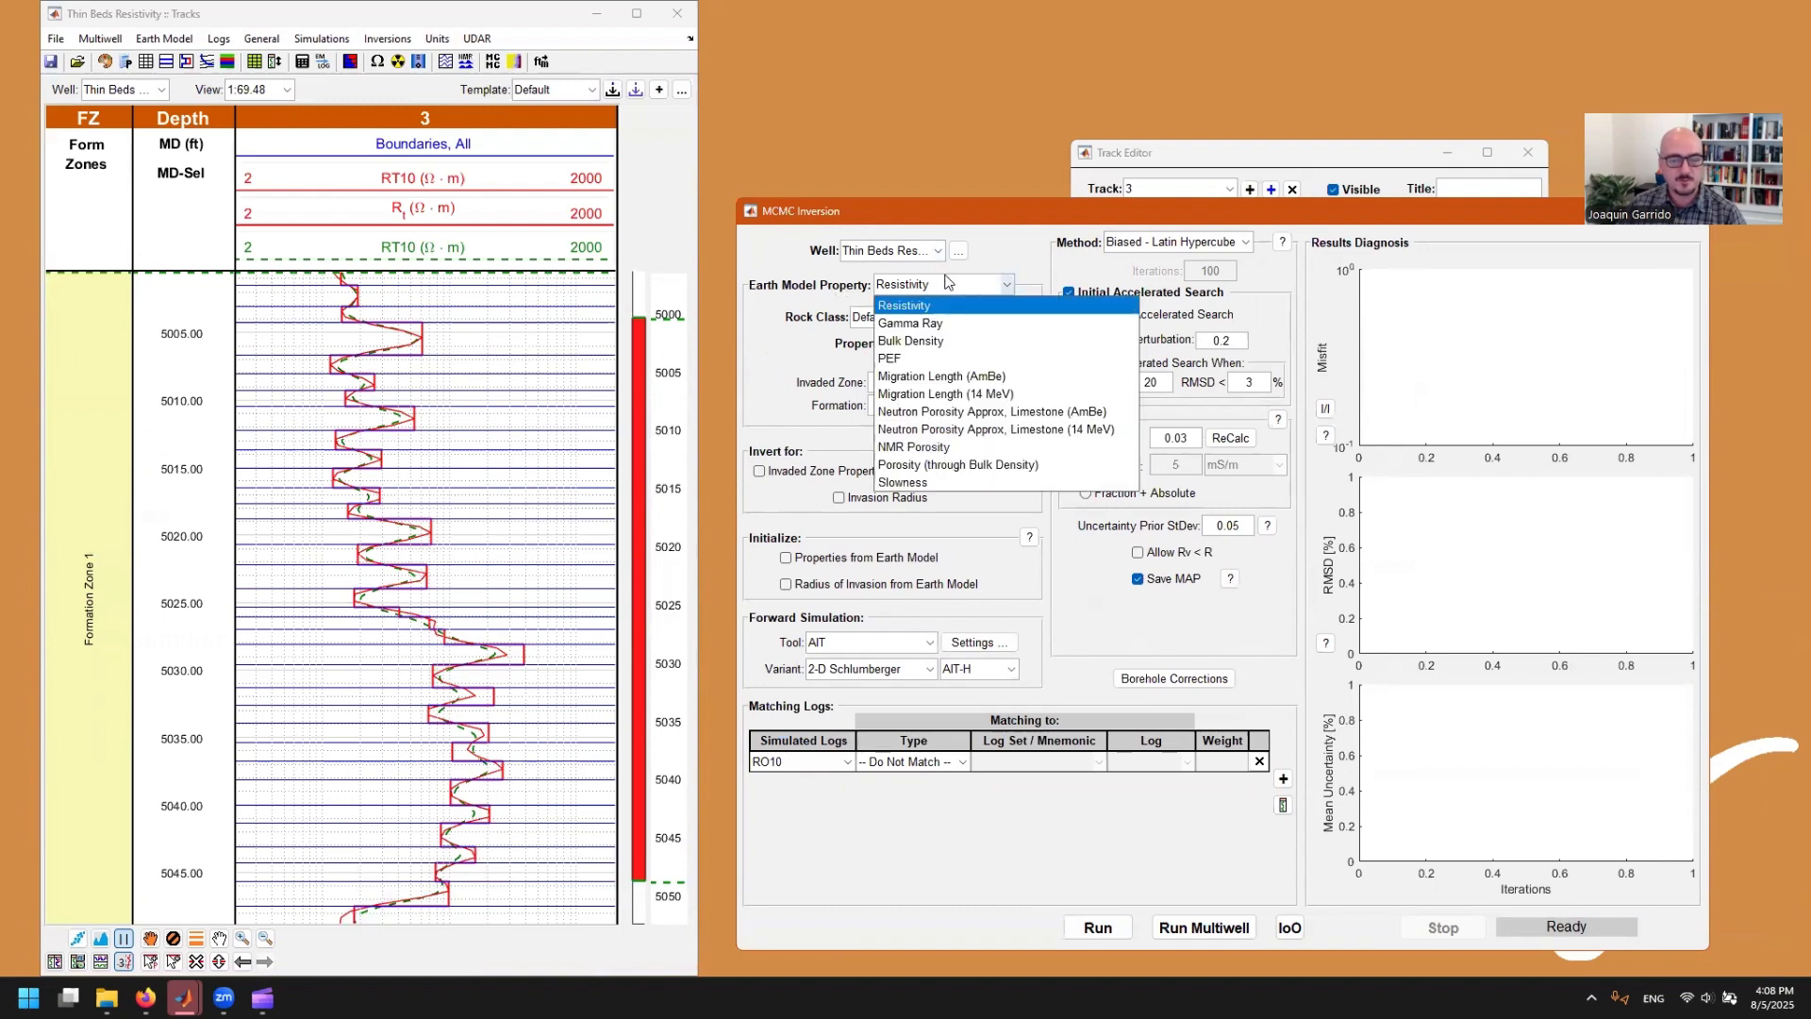
left_click(947, 282)
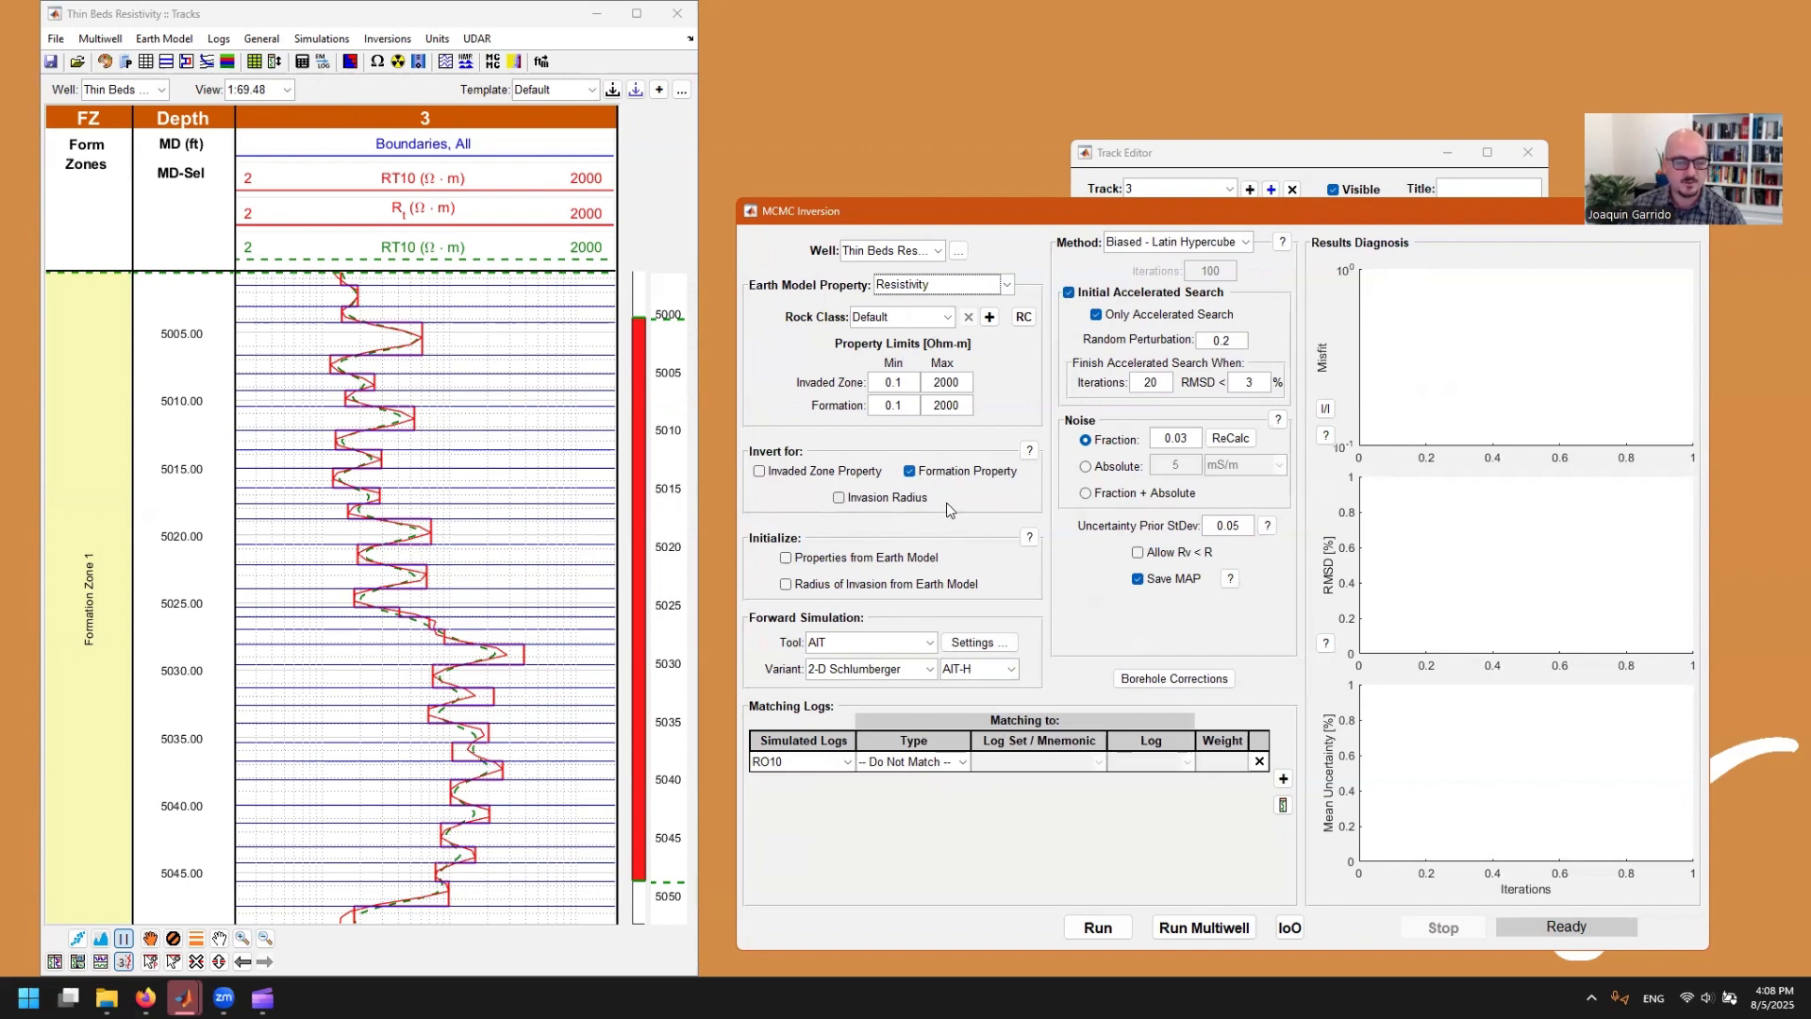
Step: Try initializing the properties from the earth model, turn that option back off, and examine the AIT forward simulation settings
left_click(786, 559)
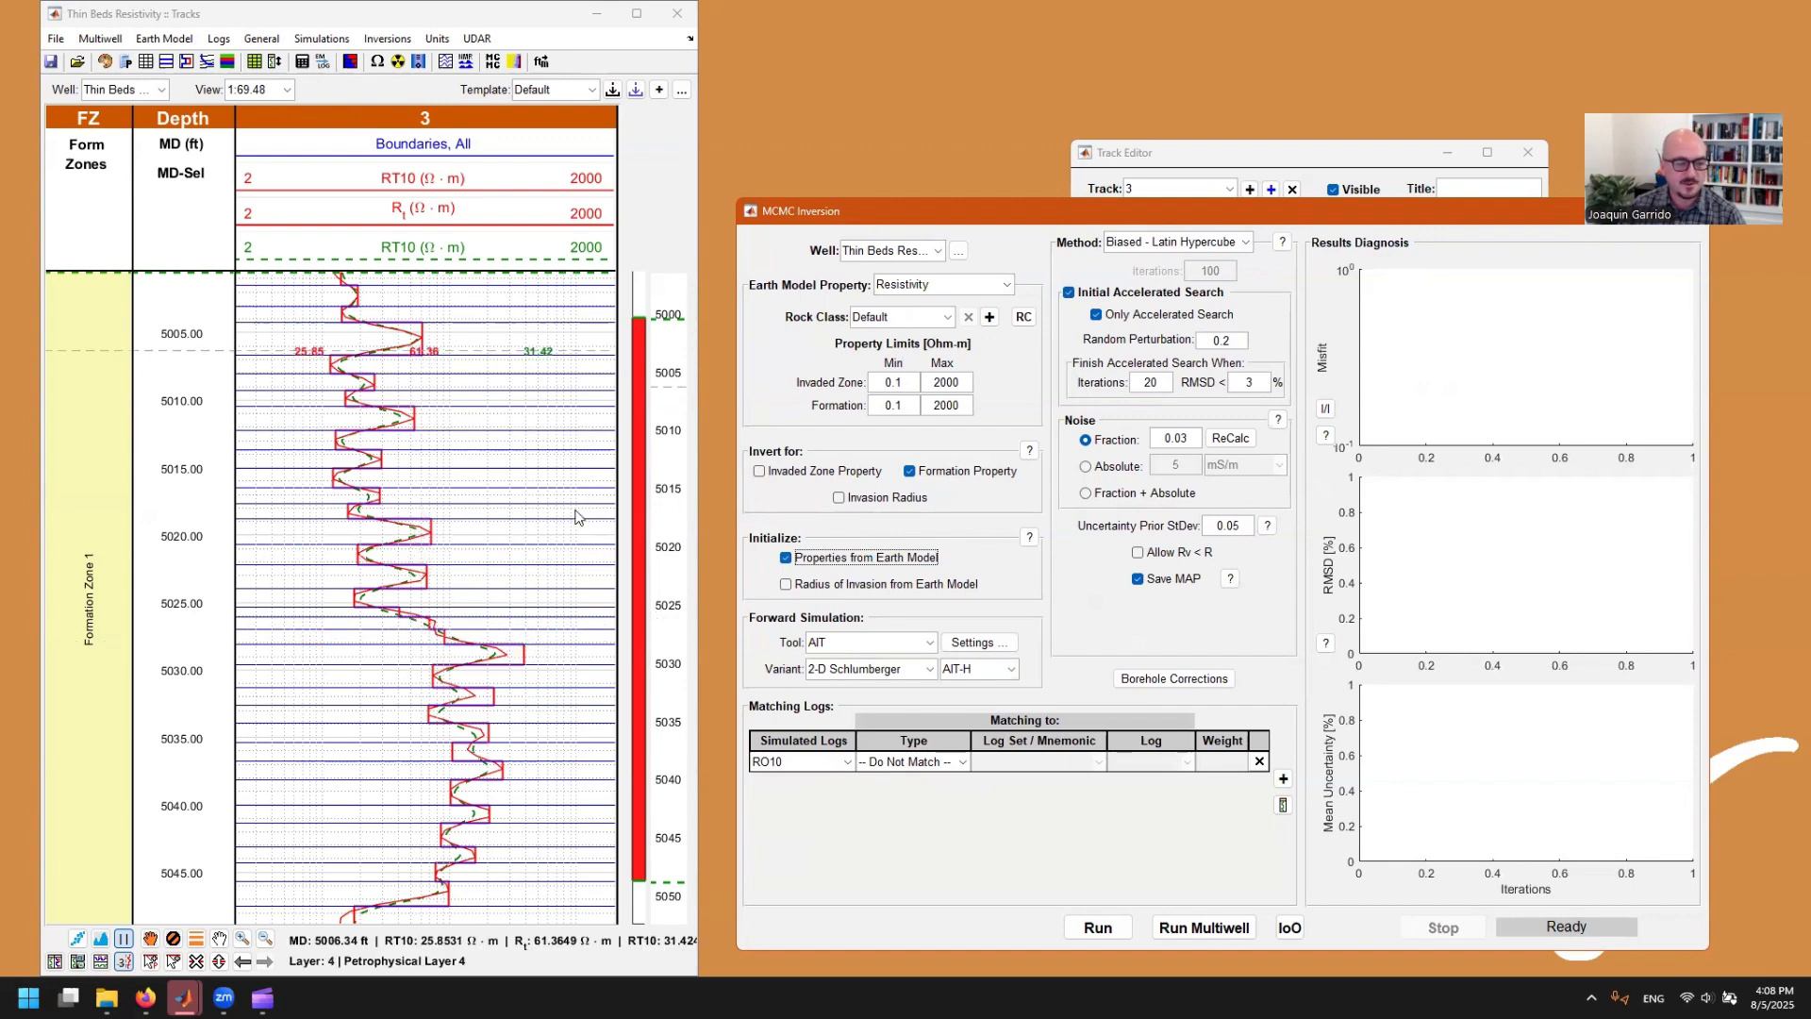
left_click(792, 556)
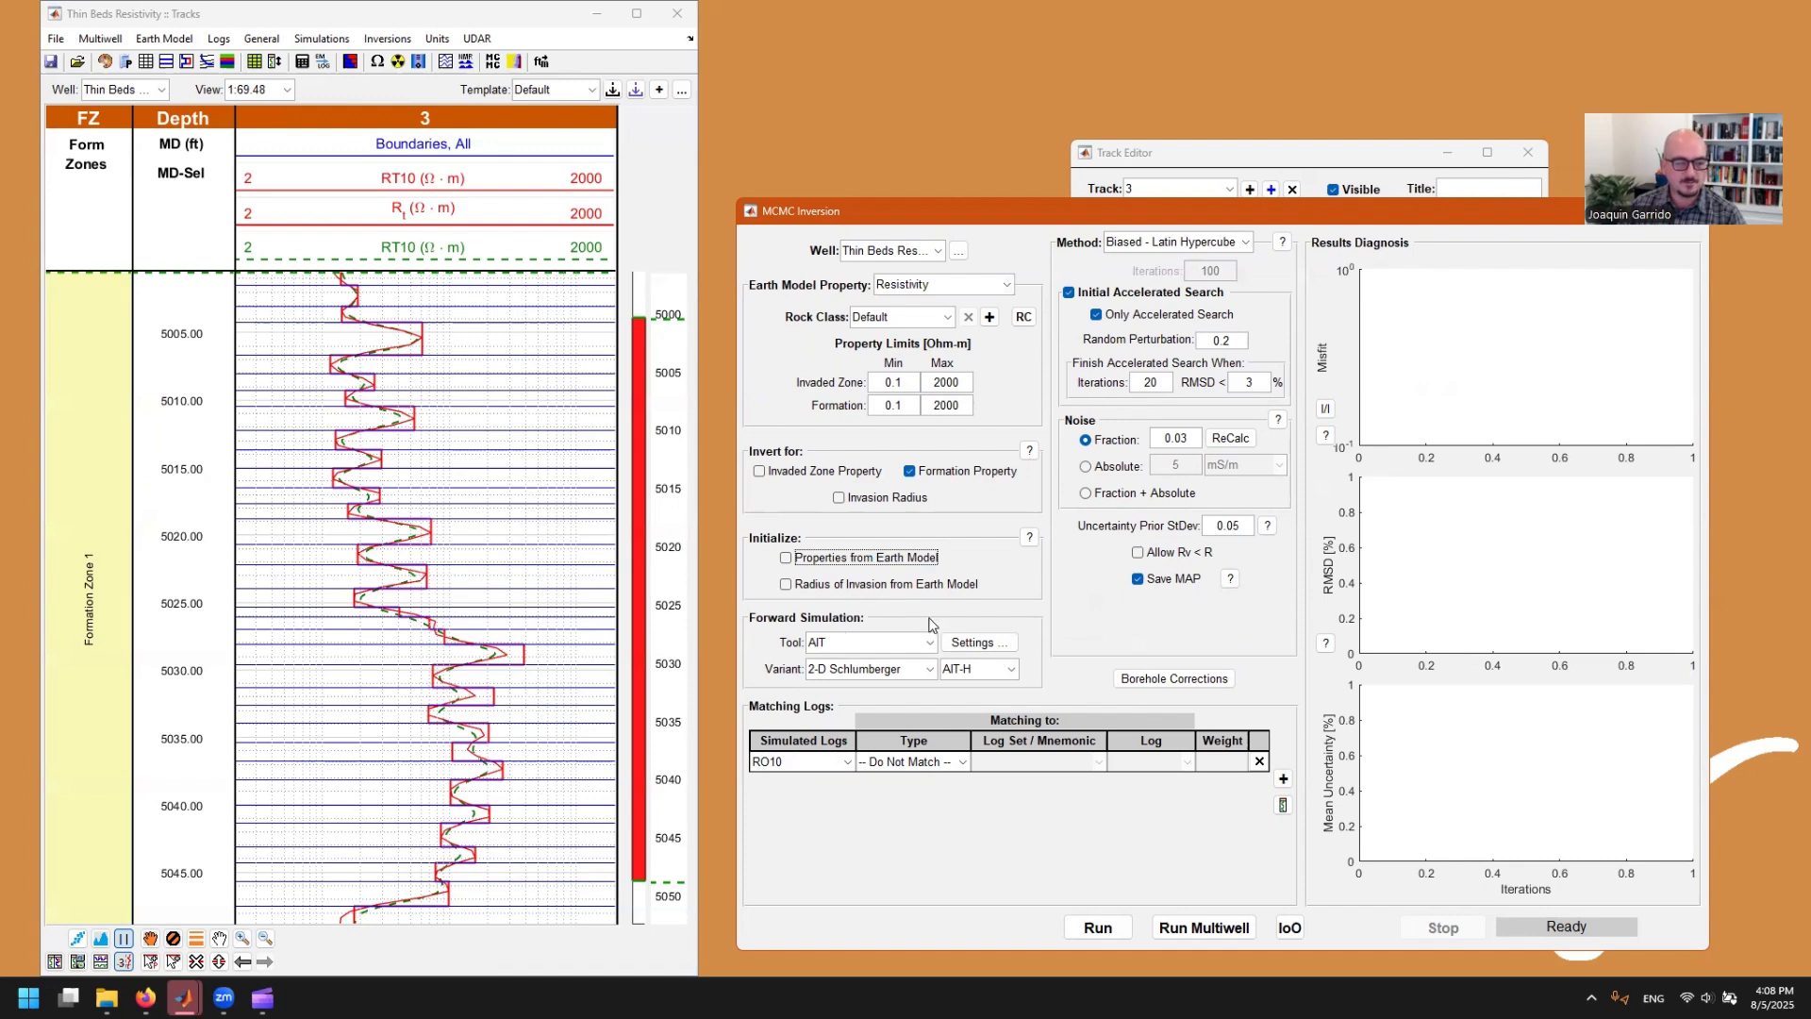
left_click(989, 647)
left_click(974, 650)
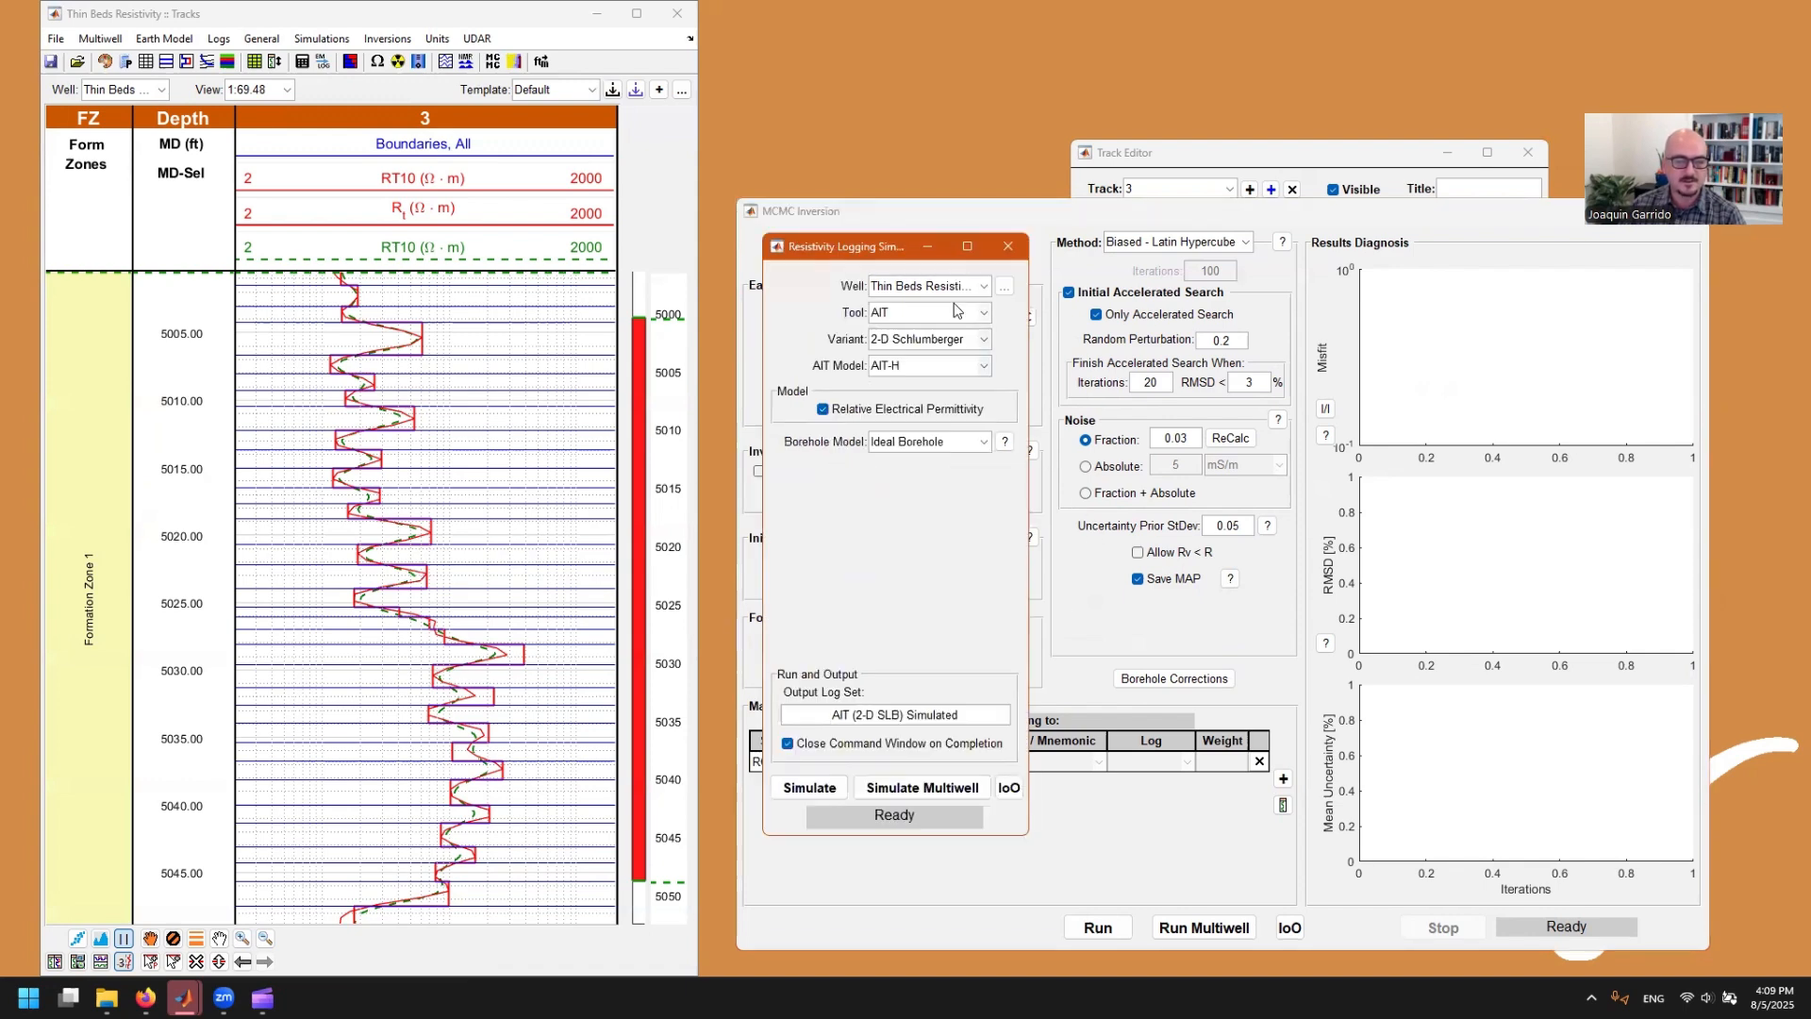
left_click(1008, 248)
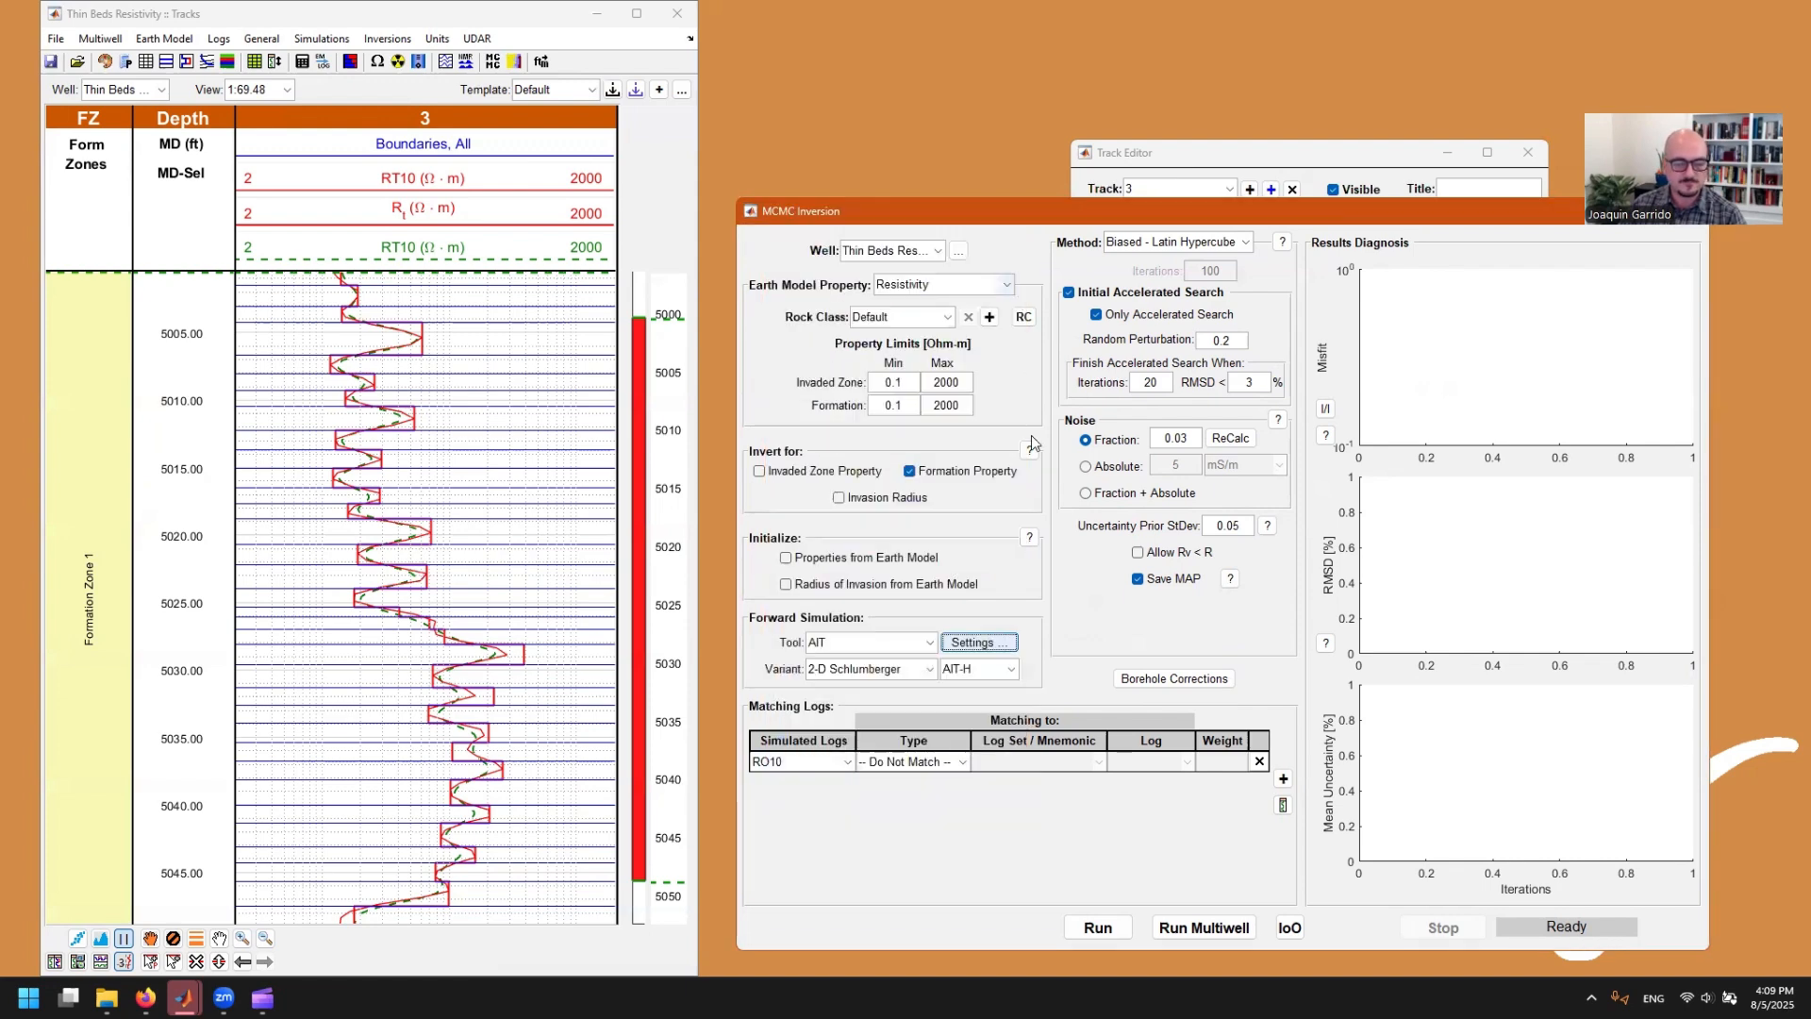
Step: Match the simulated RT10 log to the LAS / Core log RT10 from the Thin Beds Resistivity log set
left_click(847, 761)
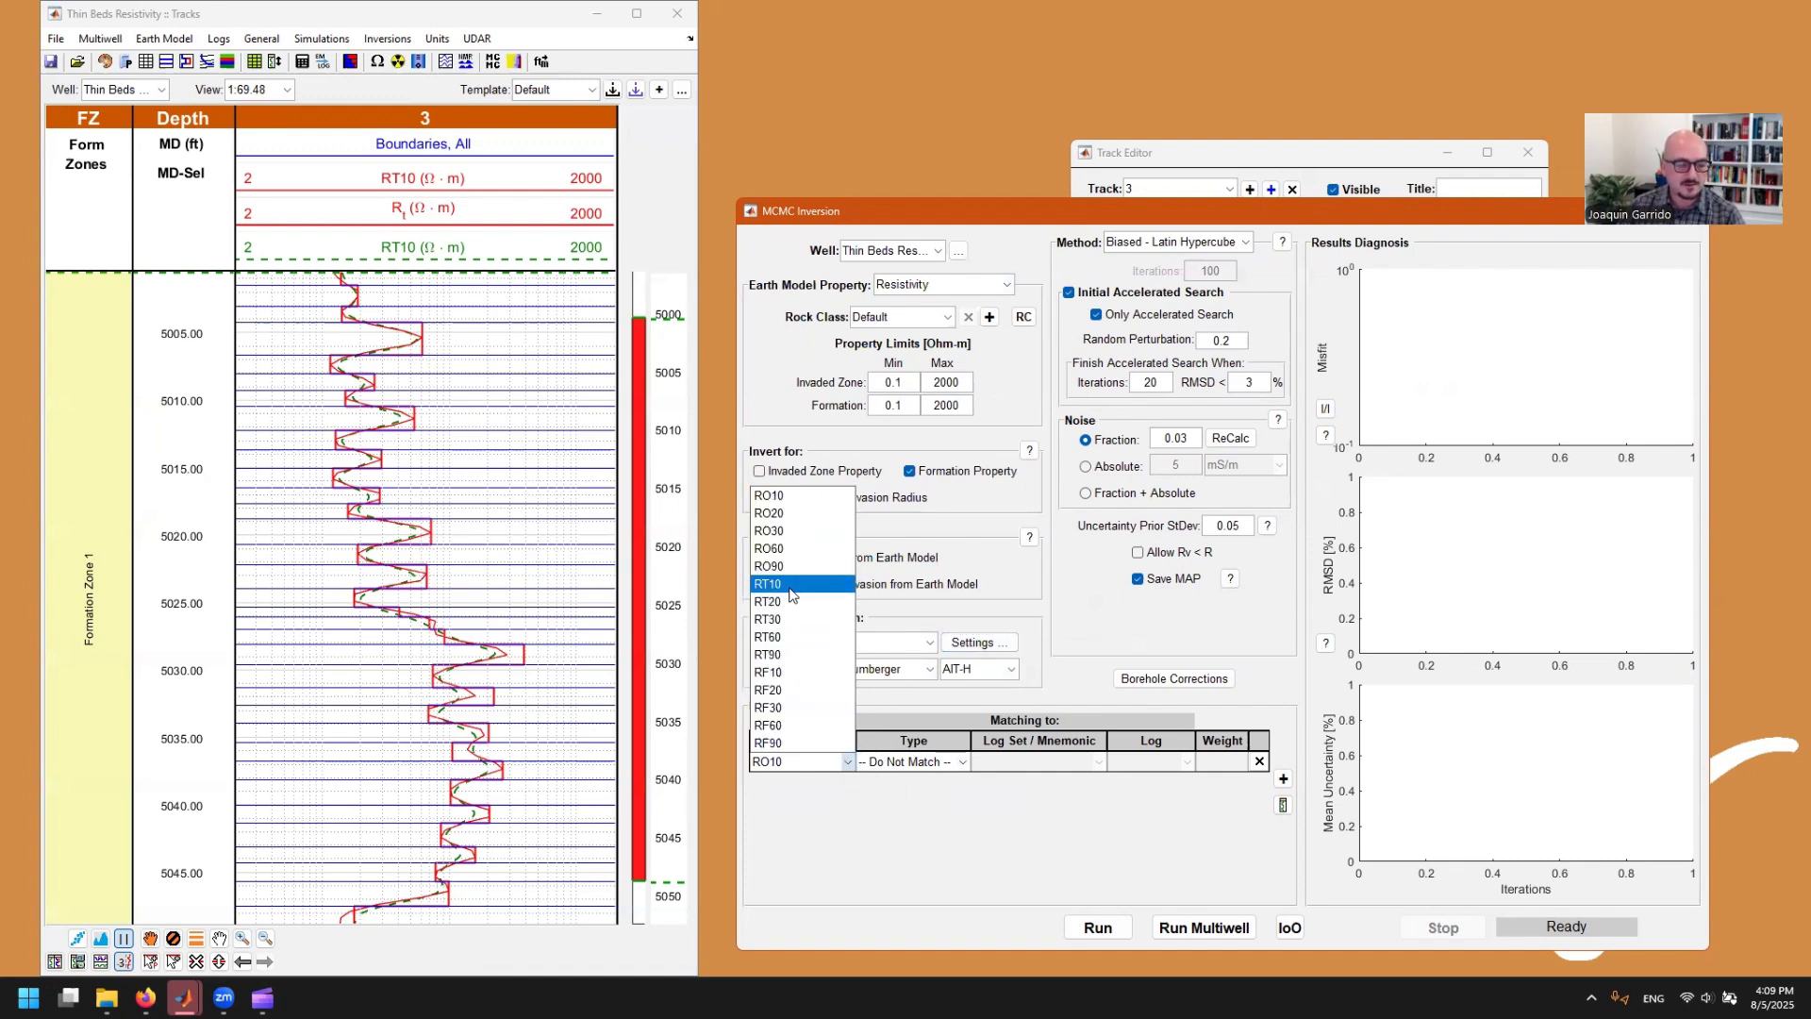
left_click(768, 584)
left_click(962, 766)
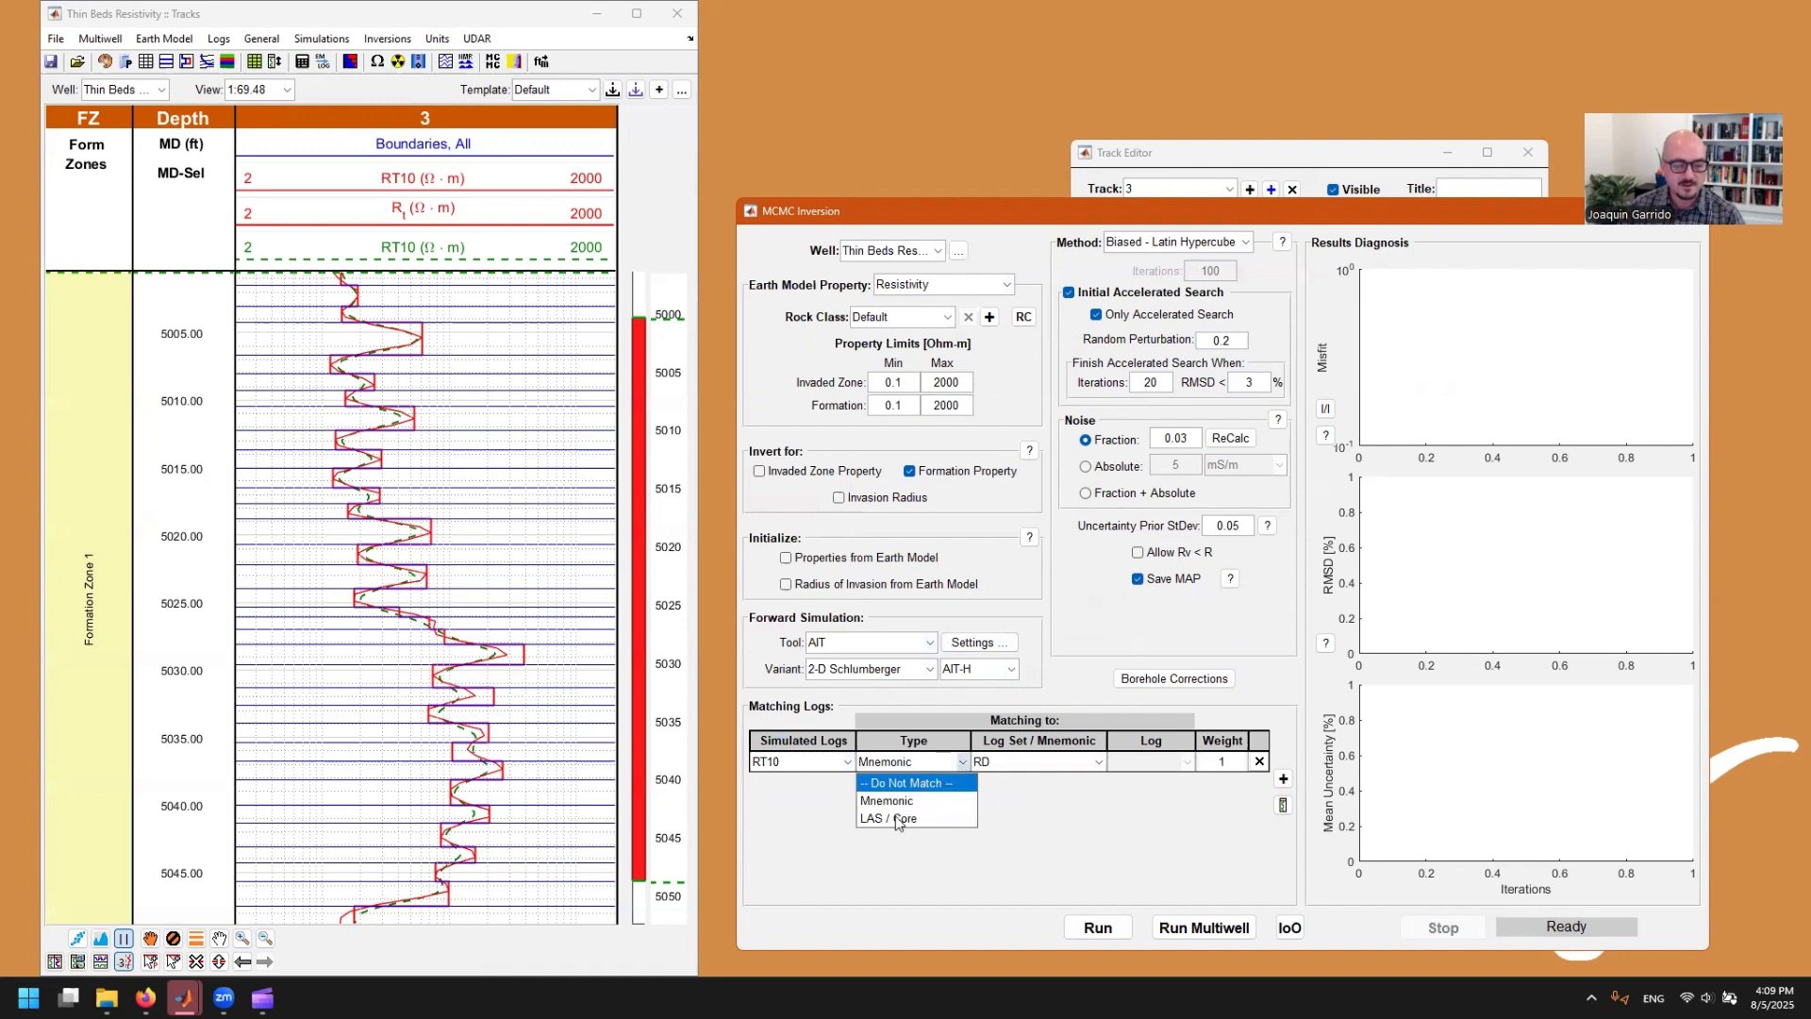
left_click(948, 809)
left_click(1100, 762)
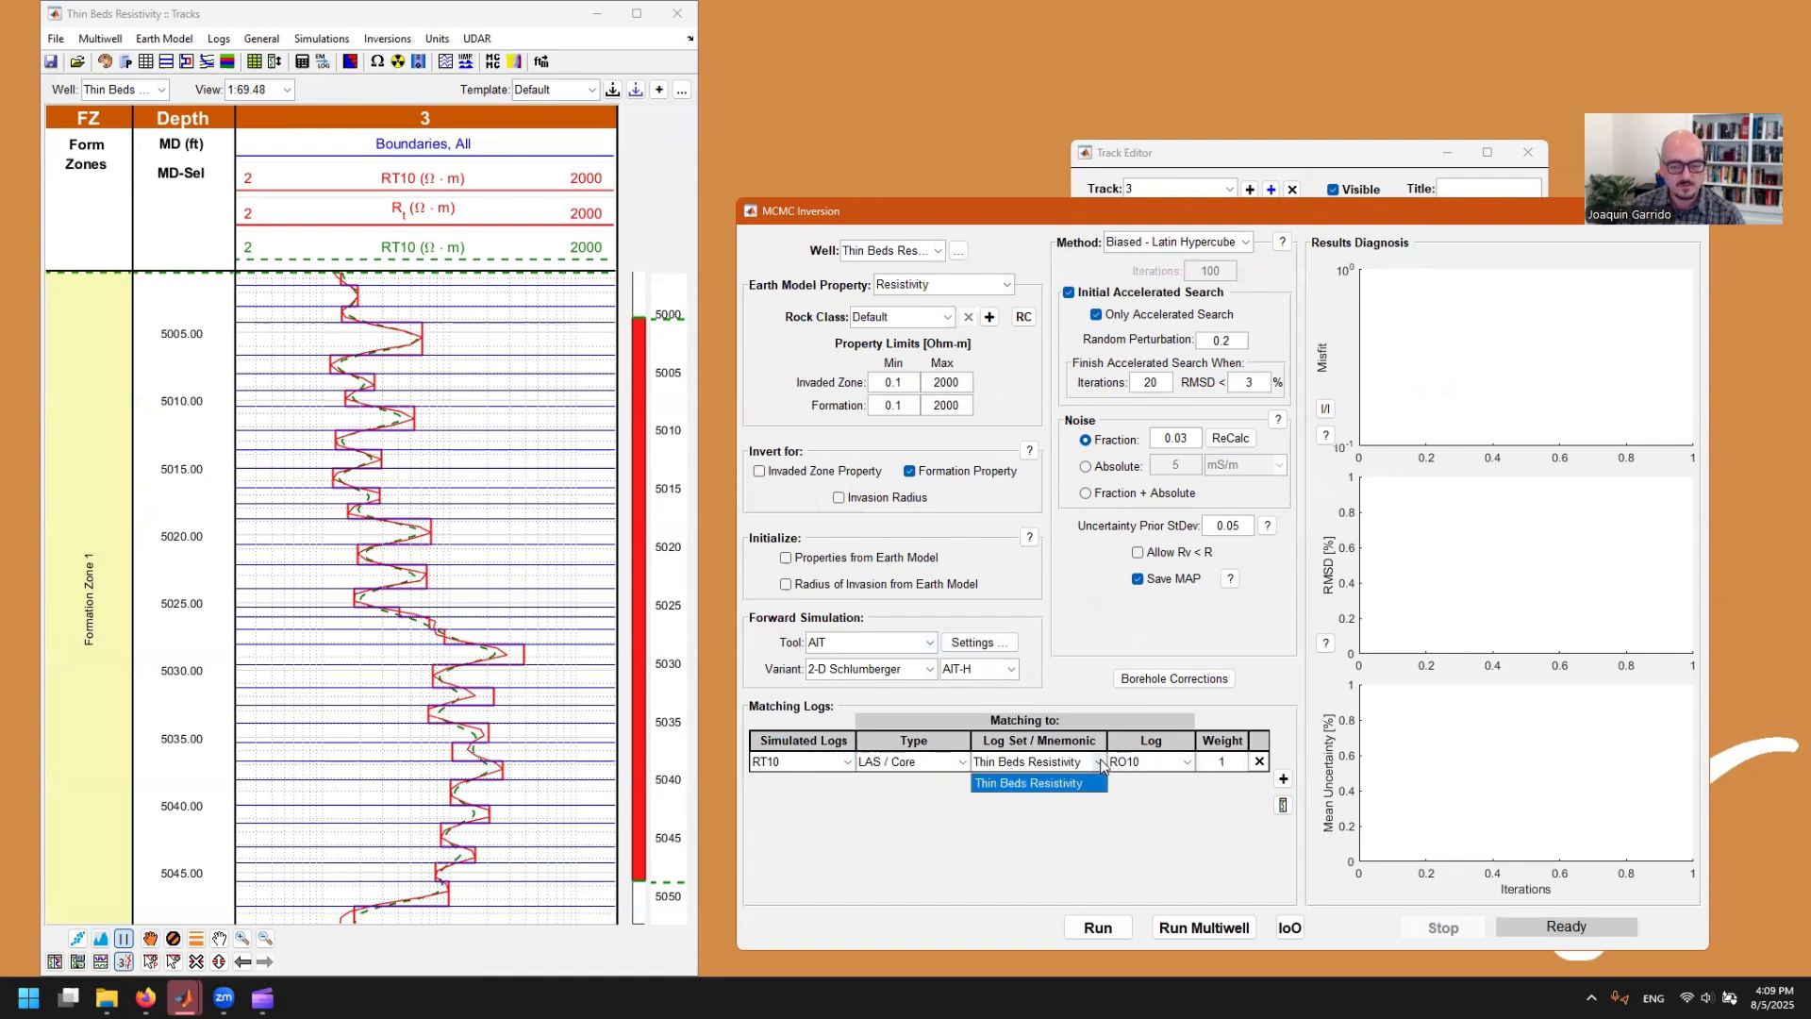
left_click(1164, 764)
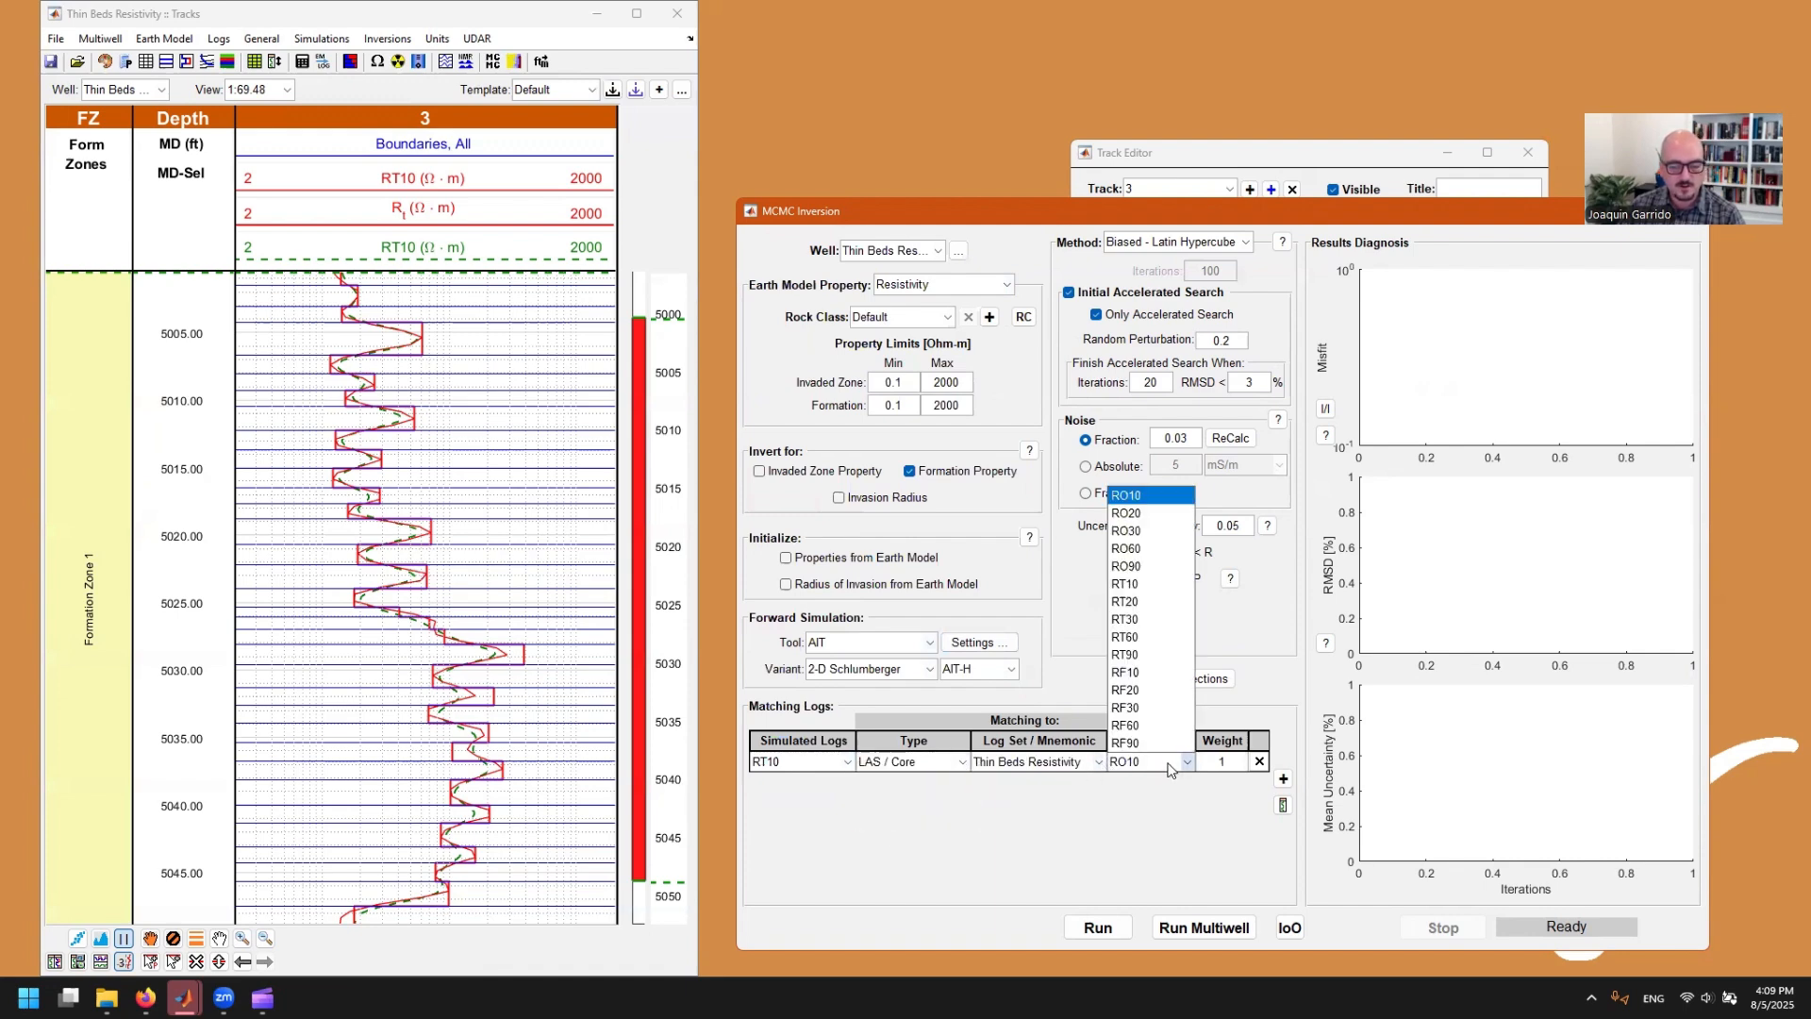
left_click(1133, 585)
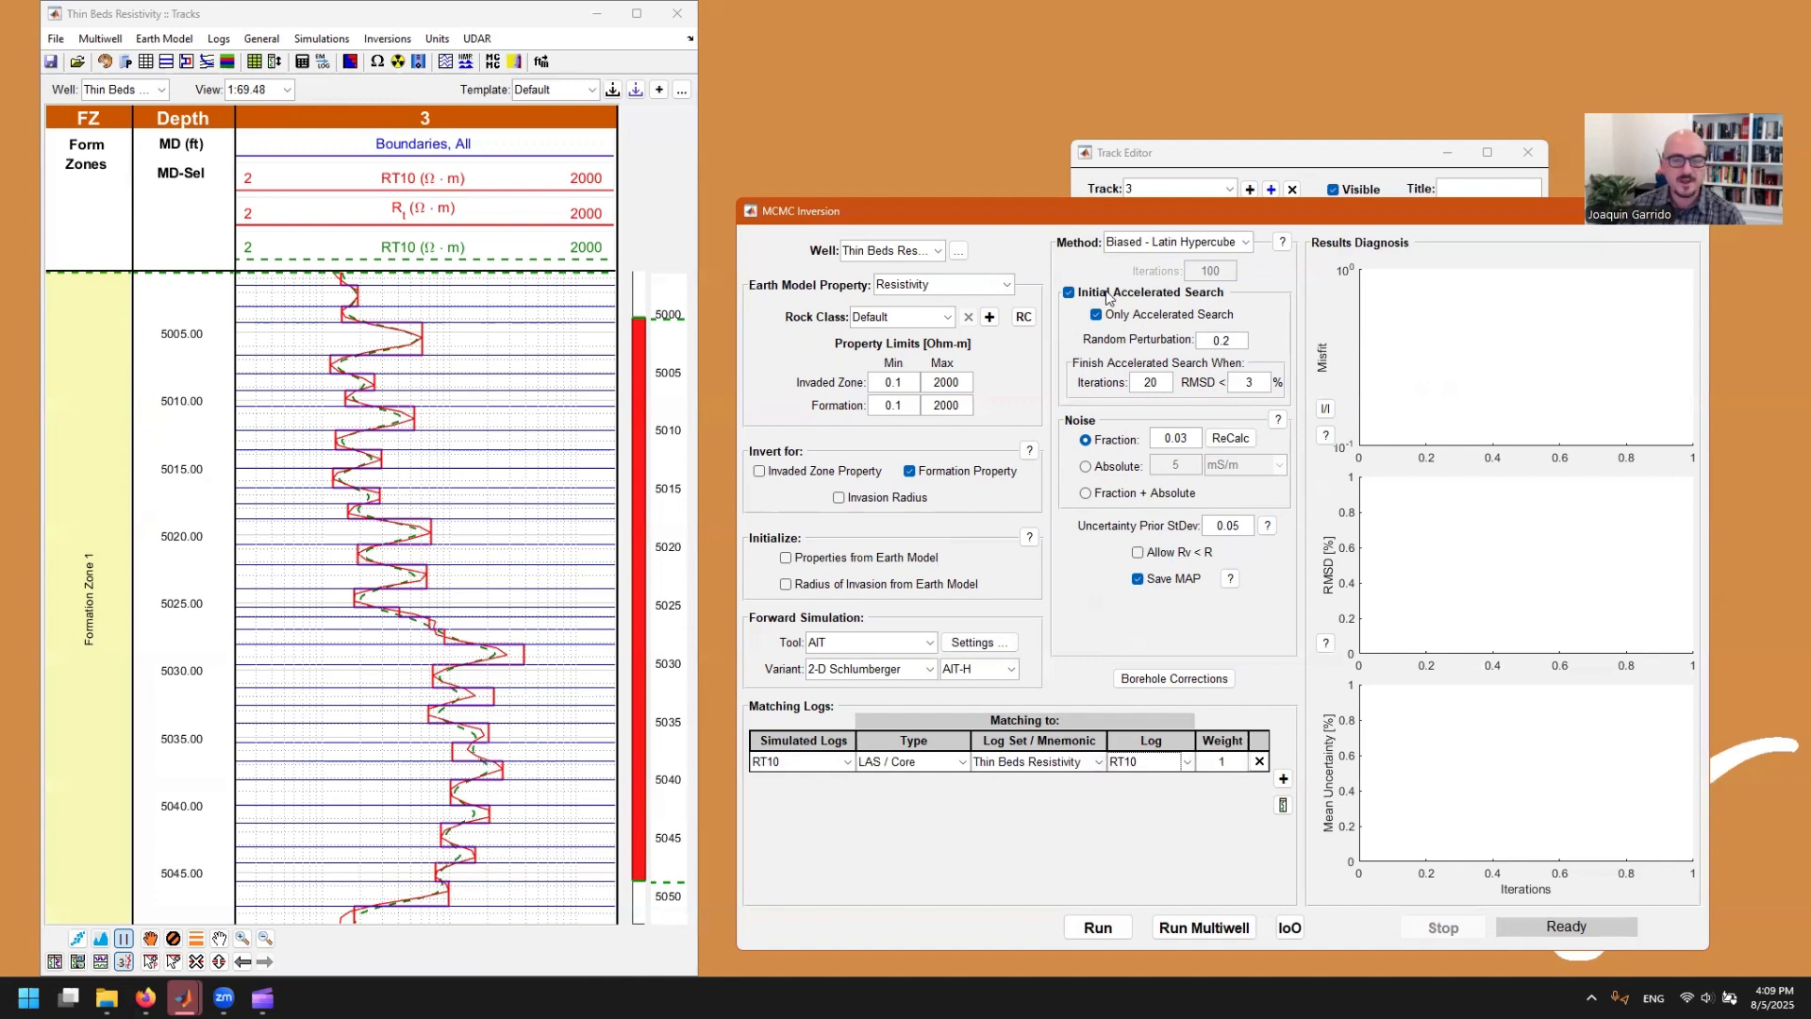
Step: Review the available inversion methods, keeping Biased - Latin Hypercube
left_click(1234, 243)
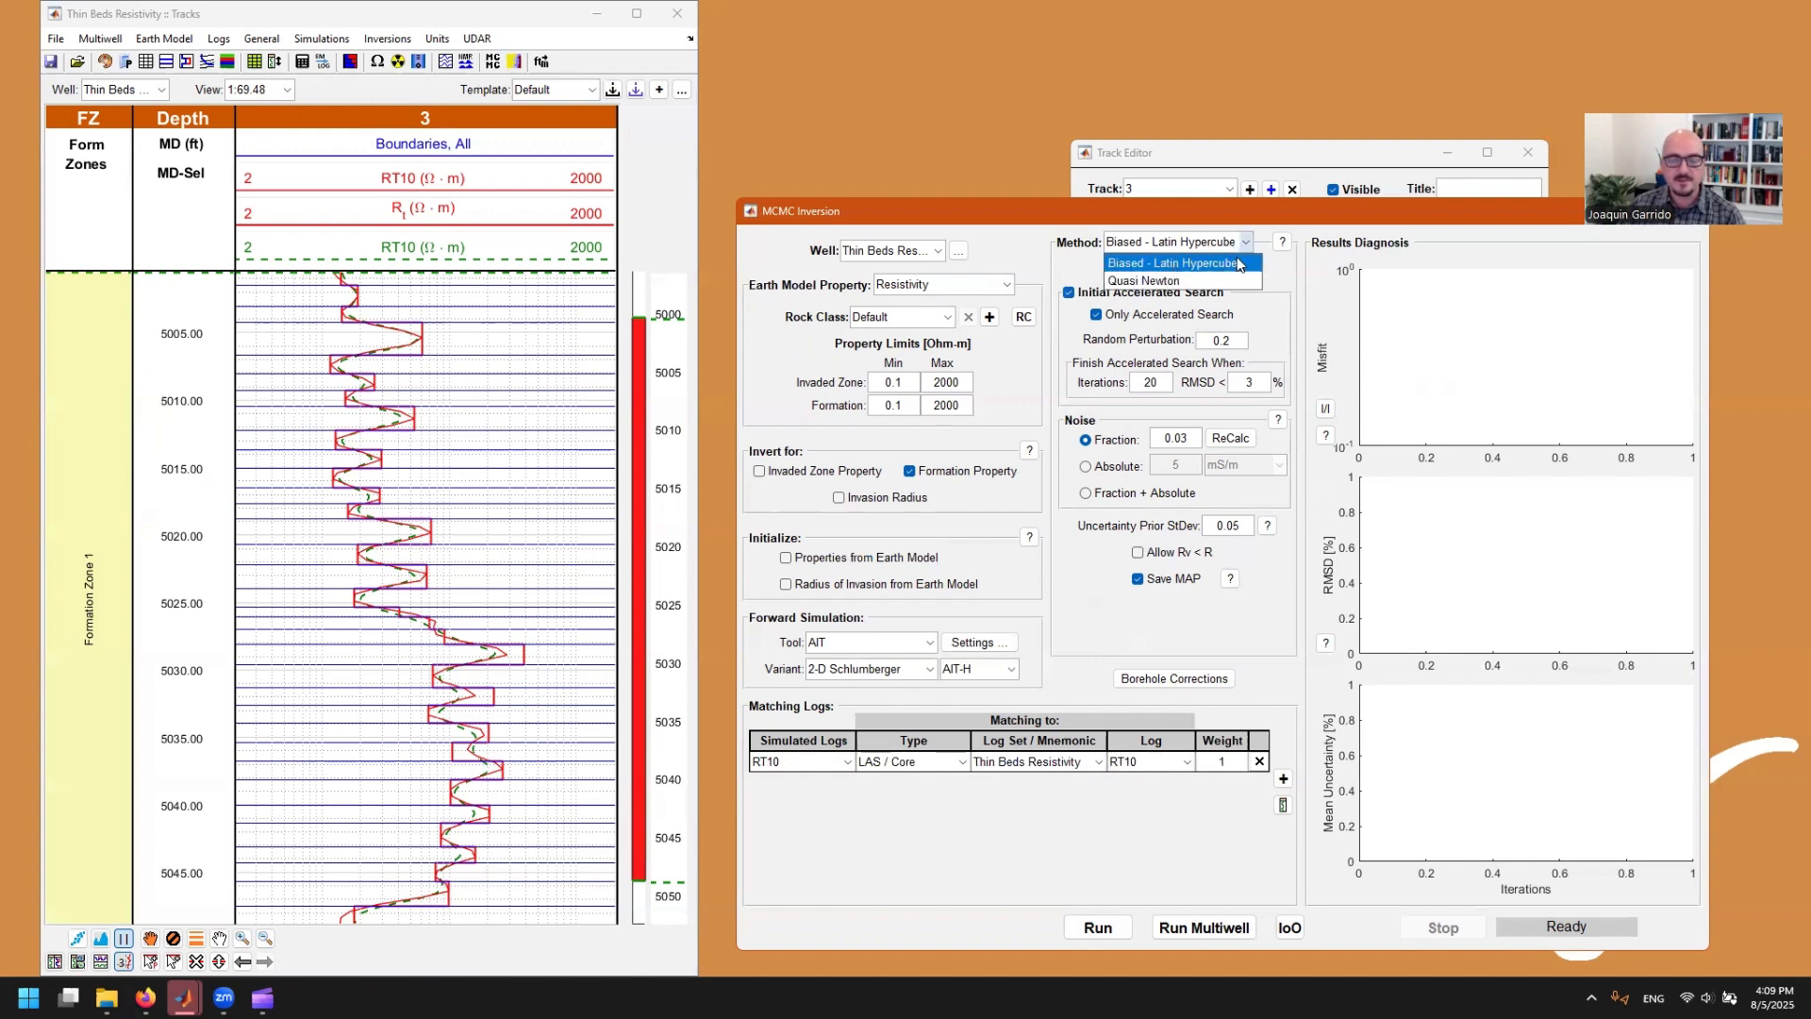
left_click(1246, 245)
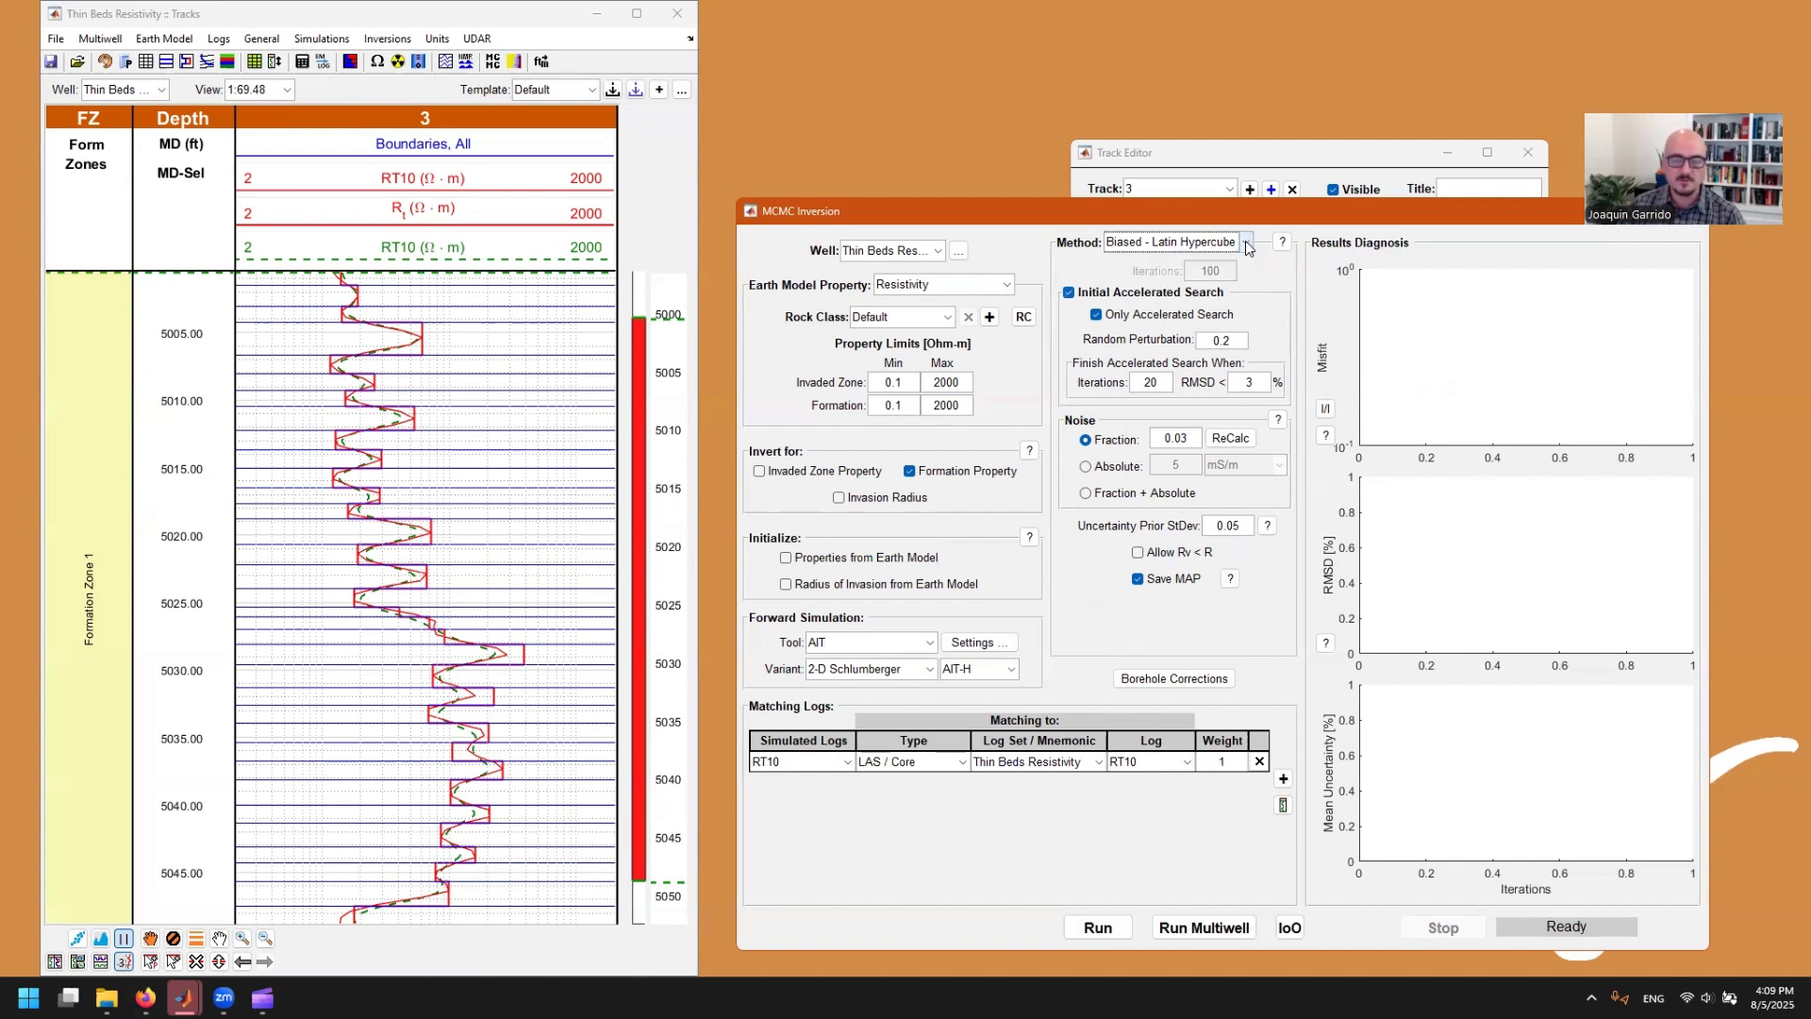
left_click(1246, 245)
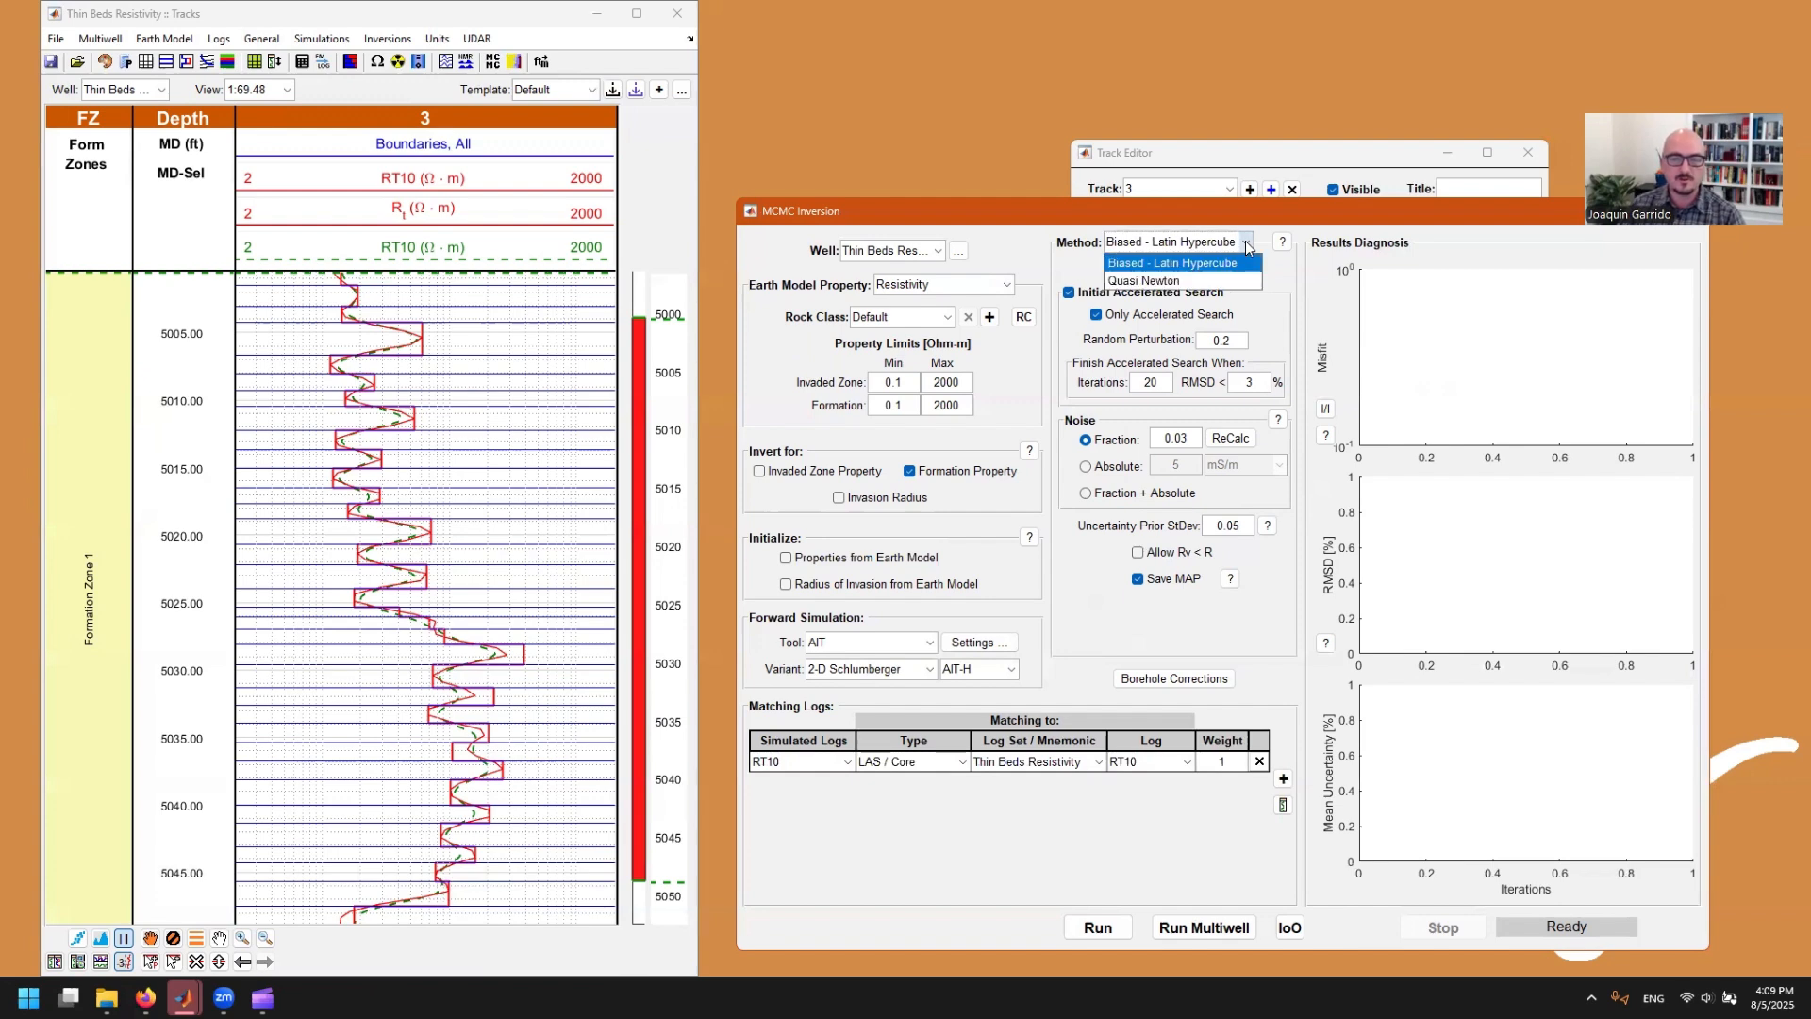
left_click(1251, 245)
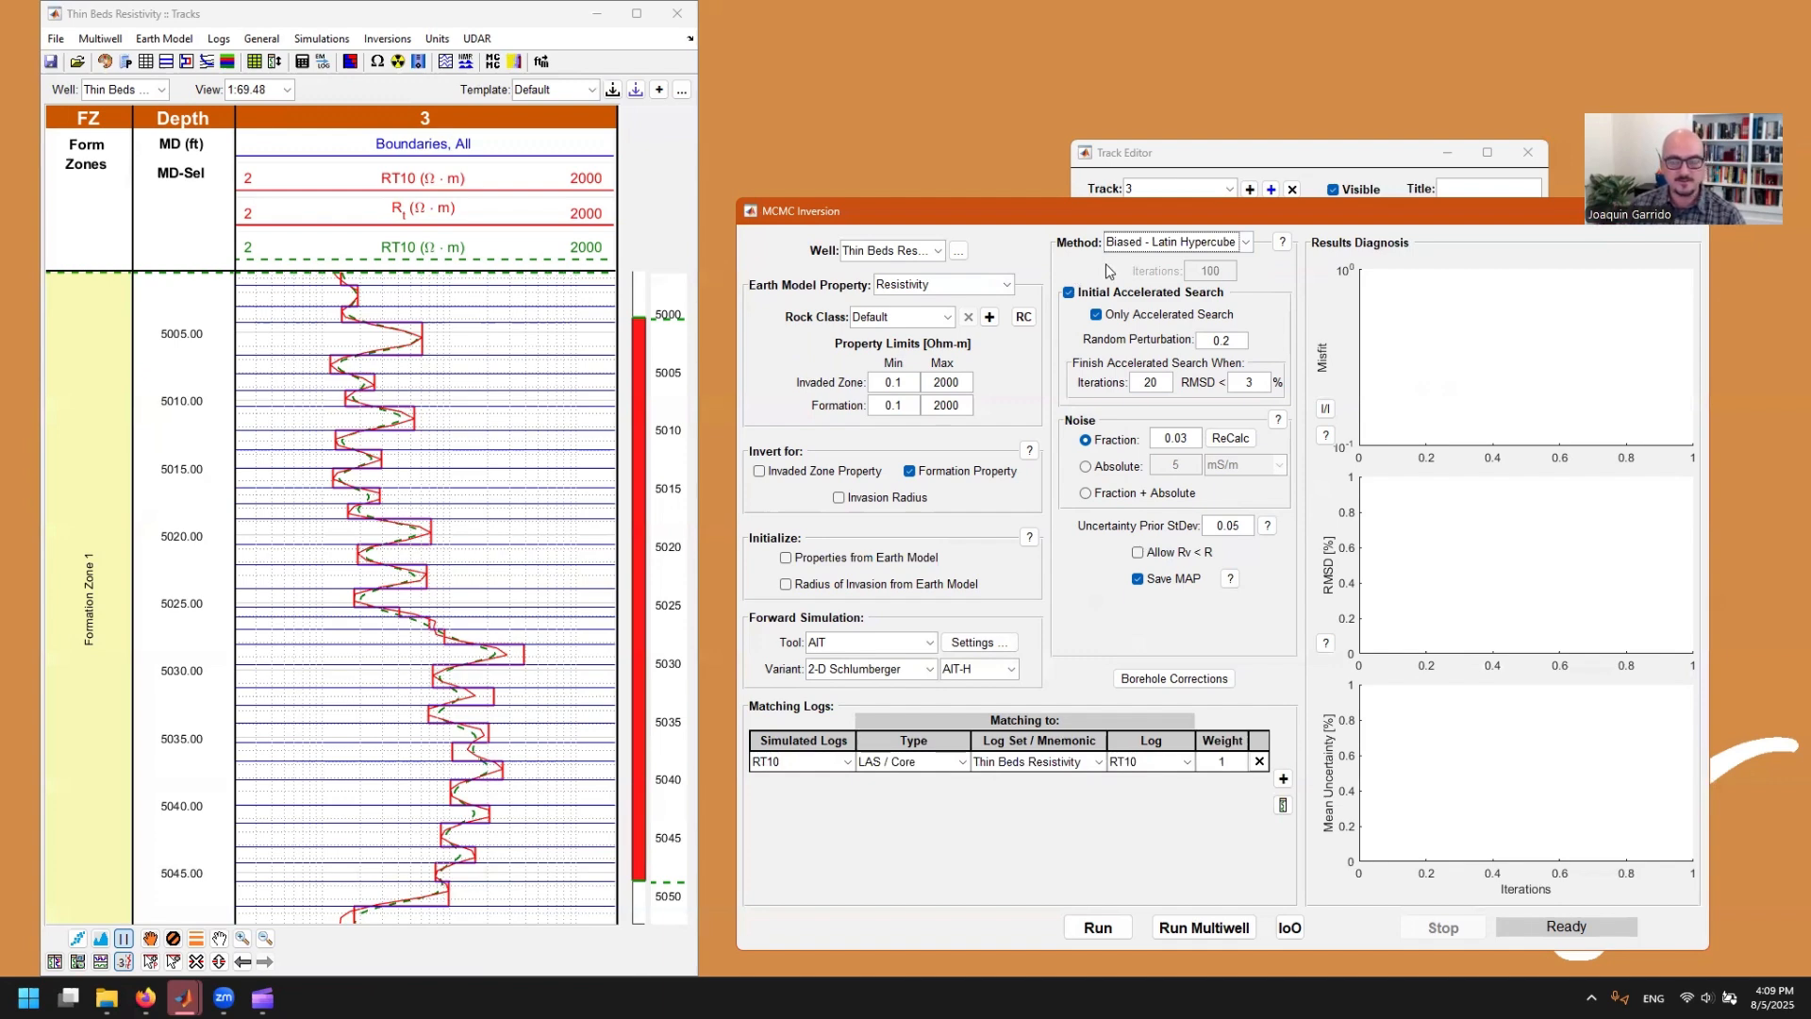
left_click(1179, 243)
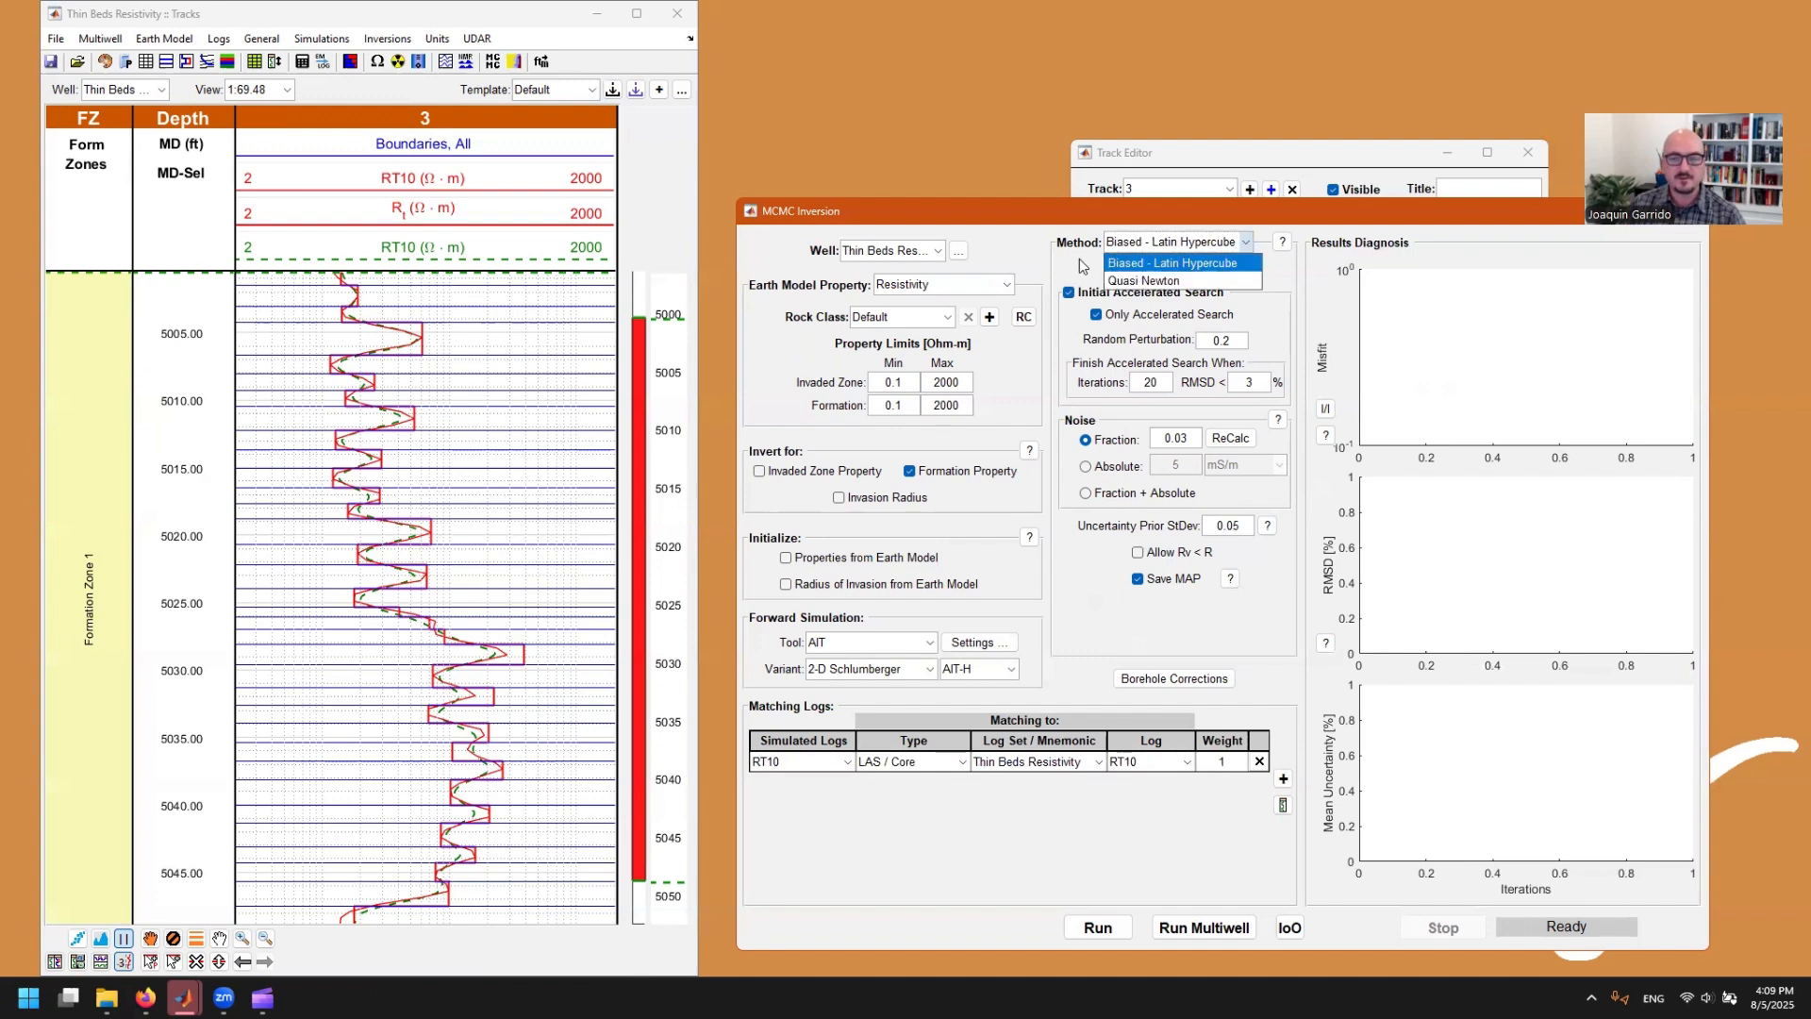
left_click(1079, 259)
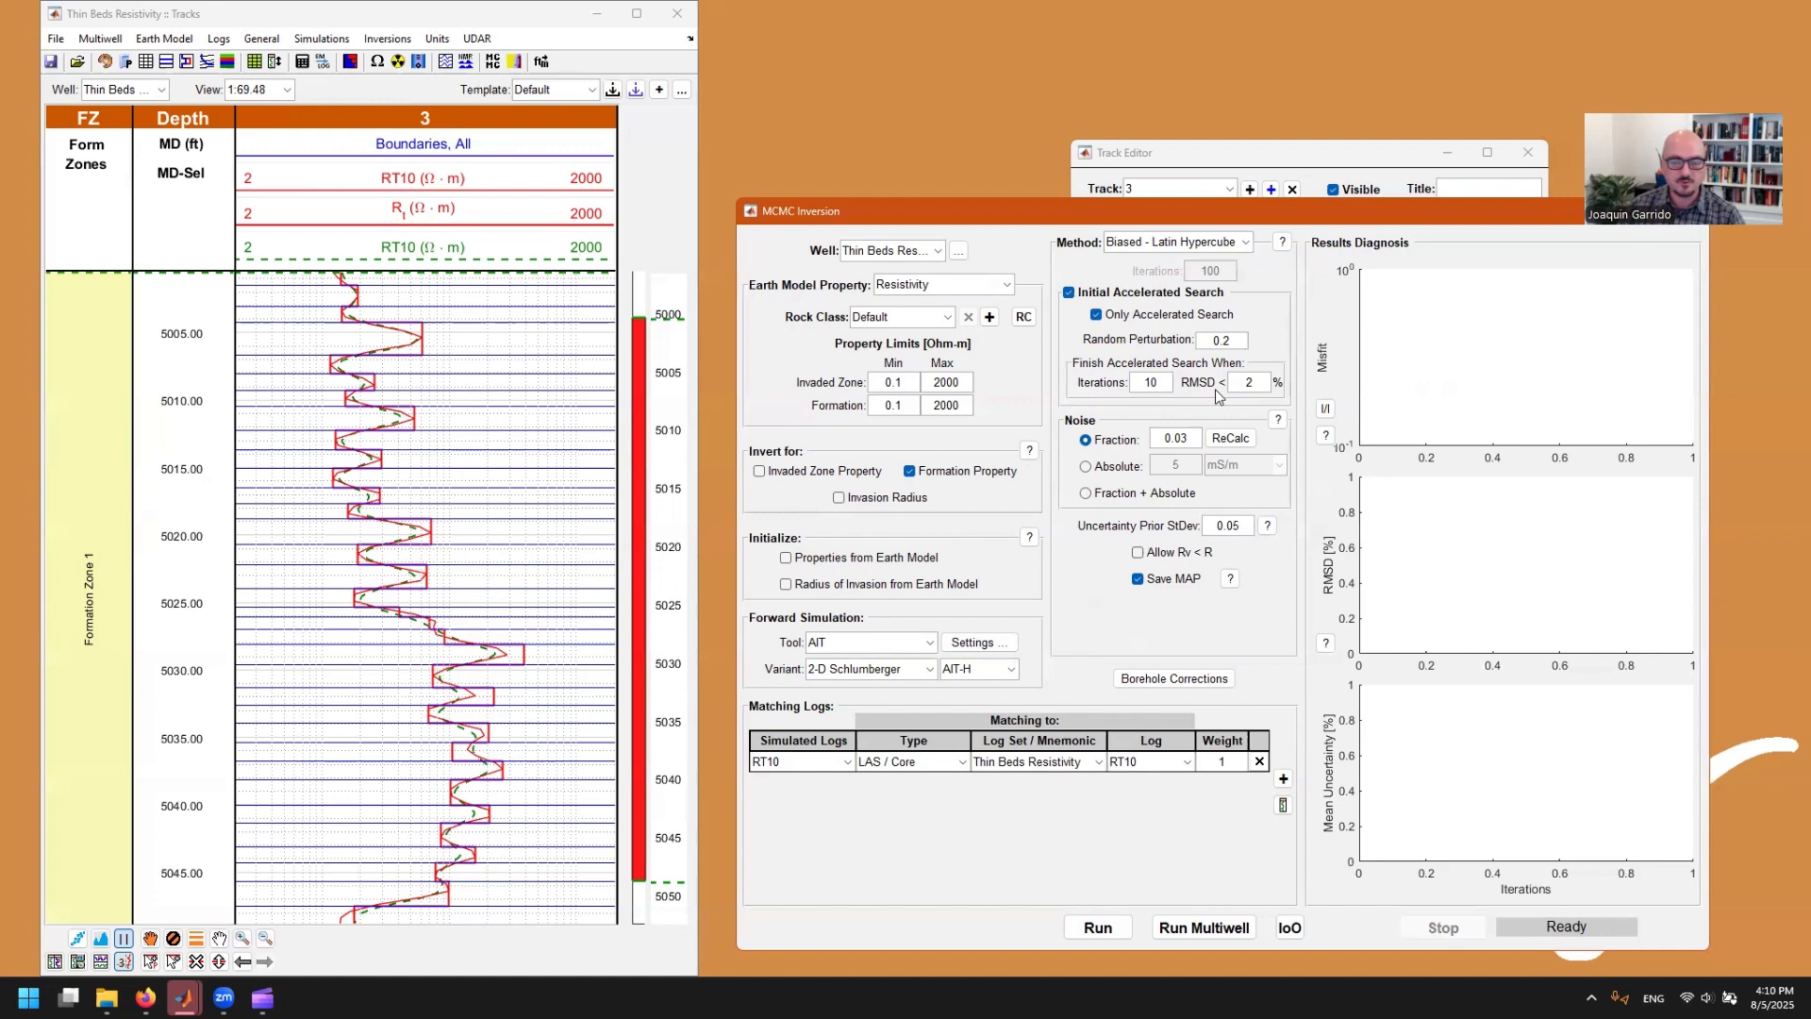
Step: Run the inversion with the accelerated search finishing at 10 iterations or RMSD below 2% and with Fraction + Absolute noise
mouse_move(1211, 404)
left_click(1090, 494)
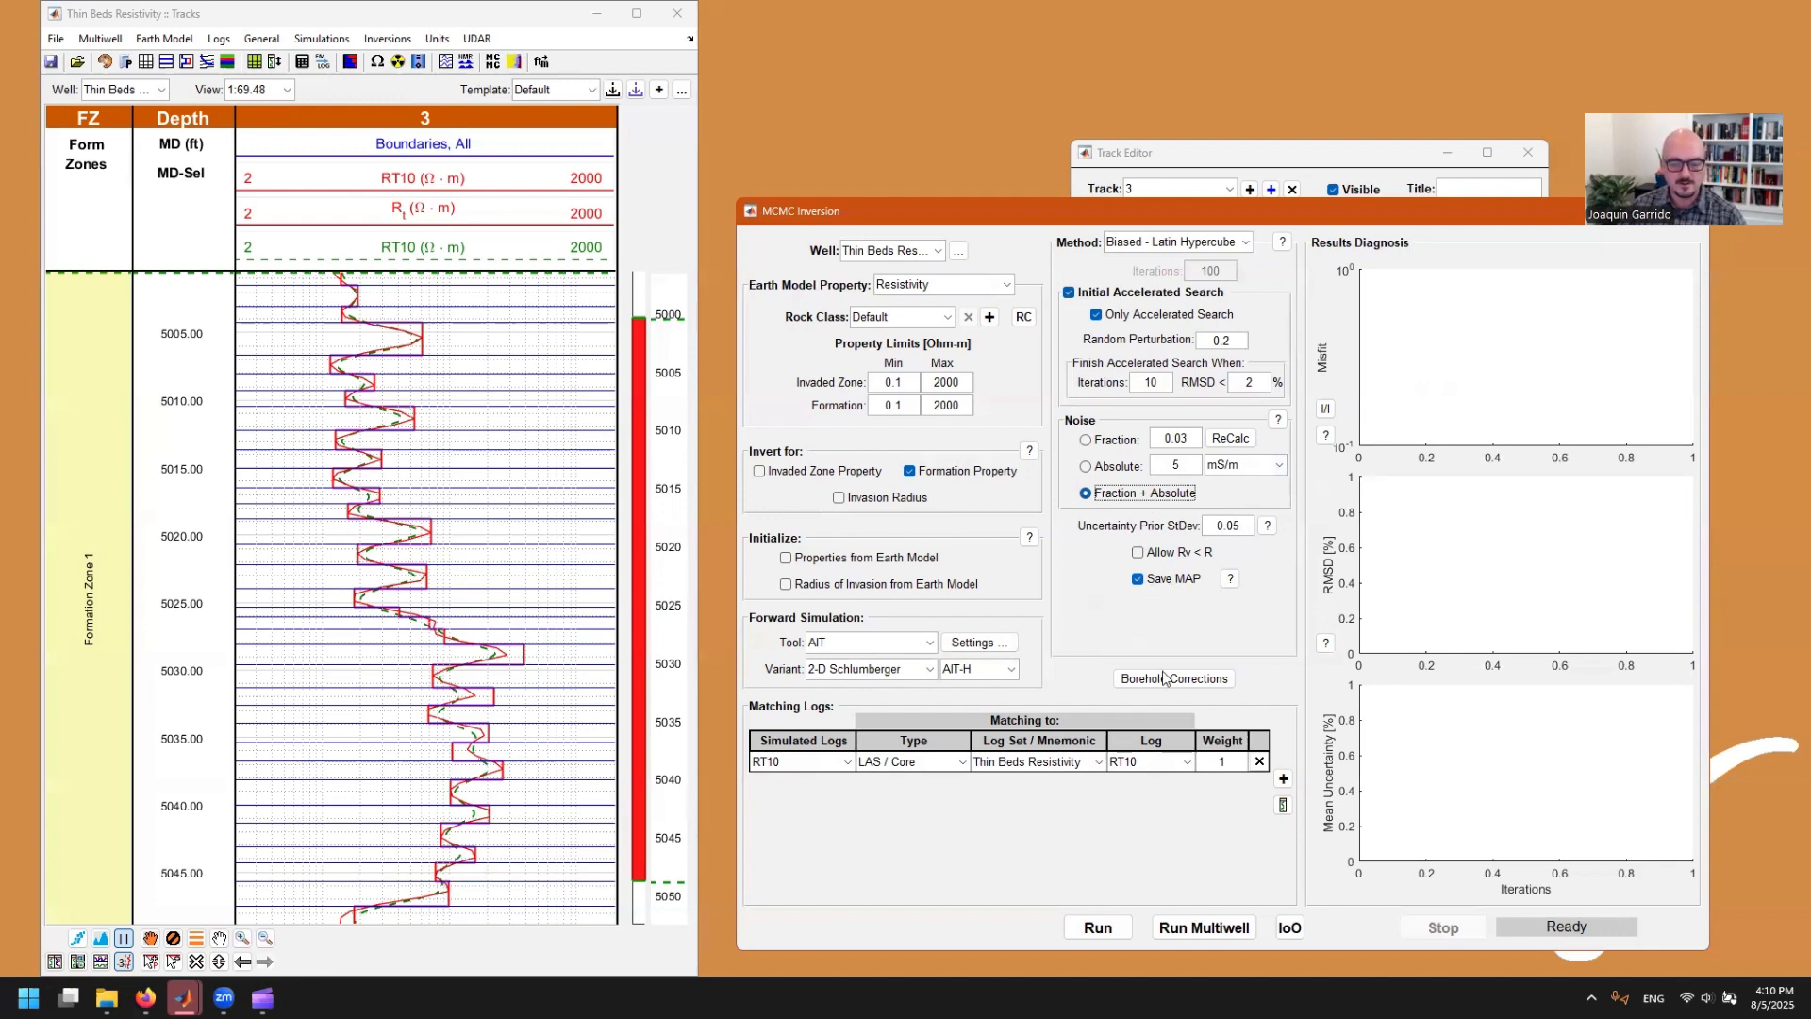
left_click(1104, 927)
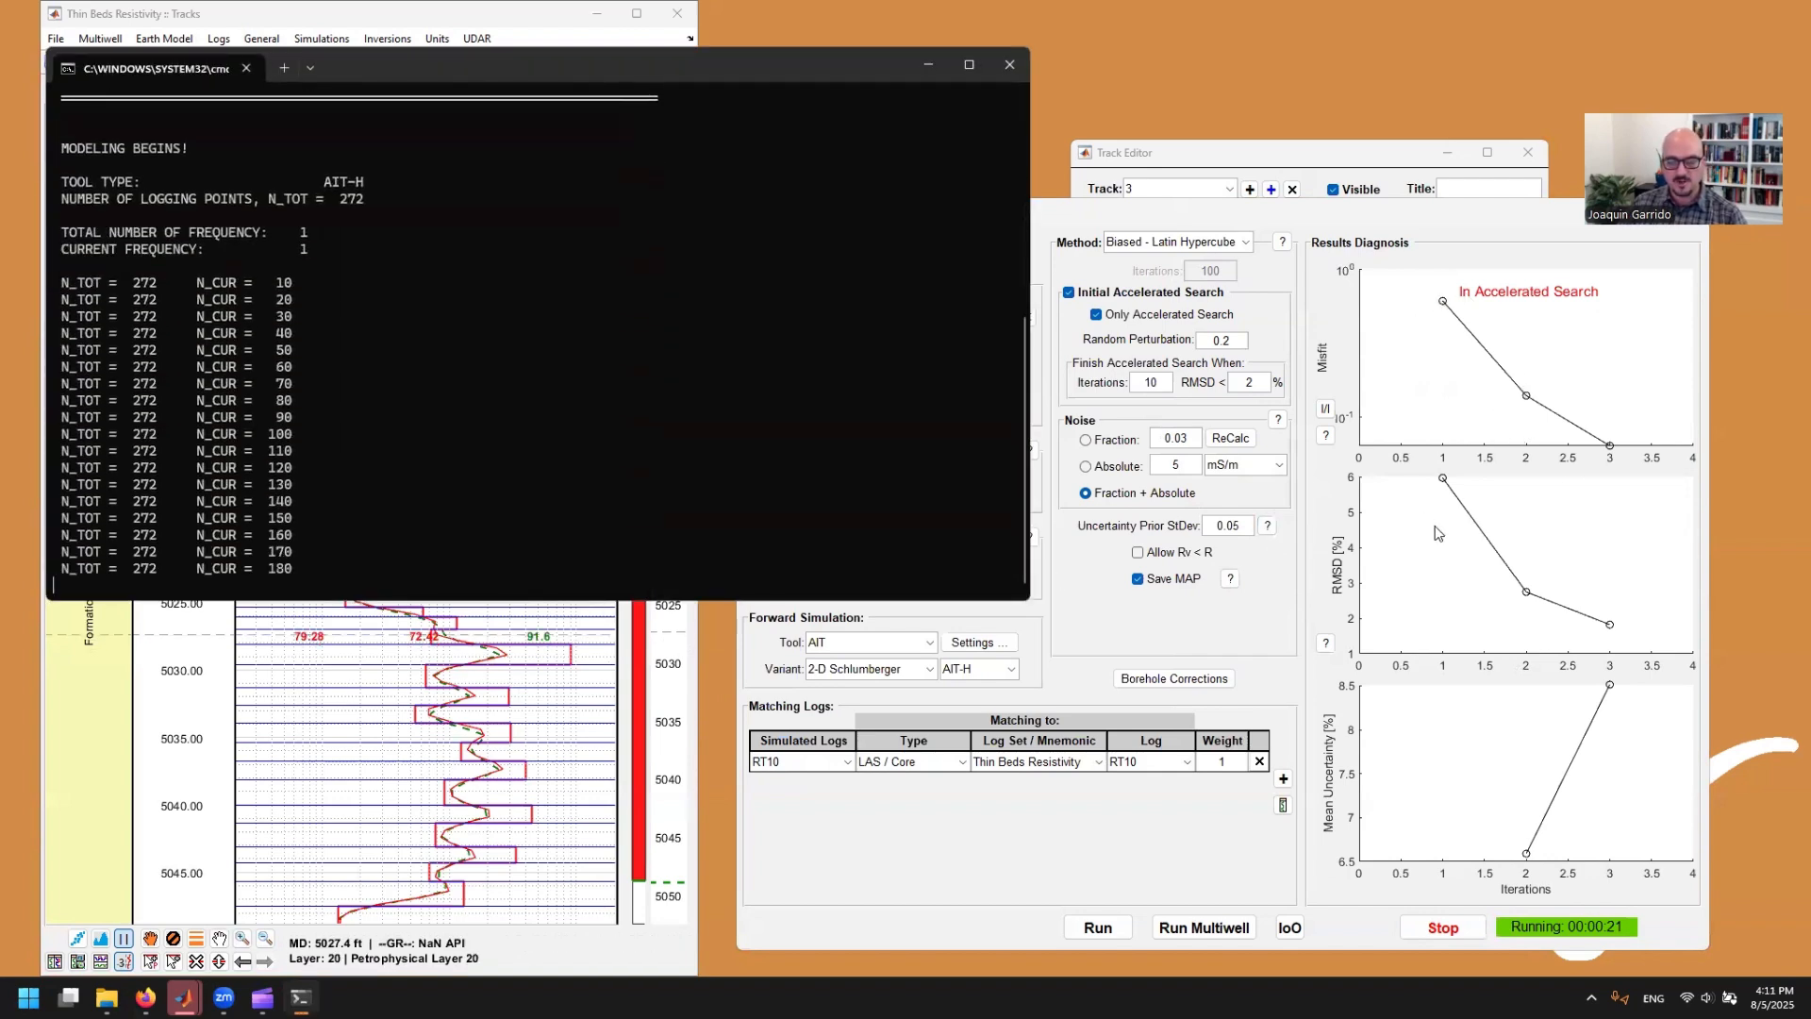
Step: Read the help explanations for RMSD and Misfit, and inspect the final iteration's RMSD value in the results diagnosis
left_click(1329, 642)
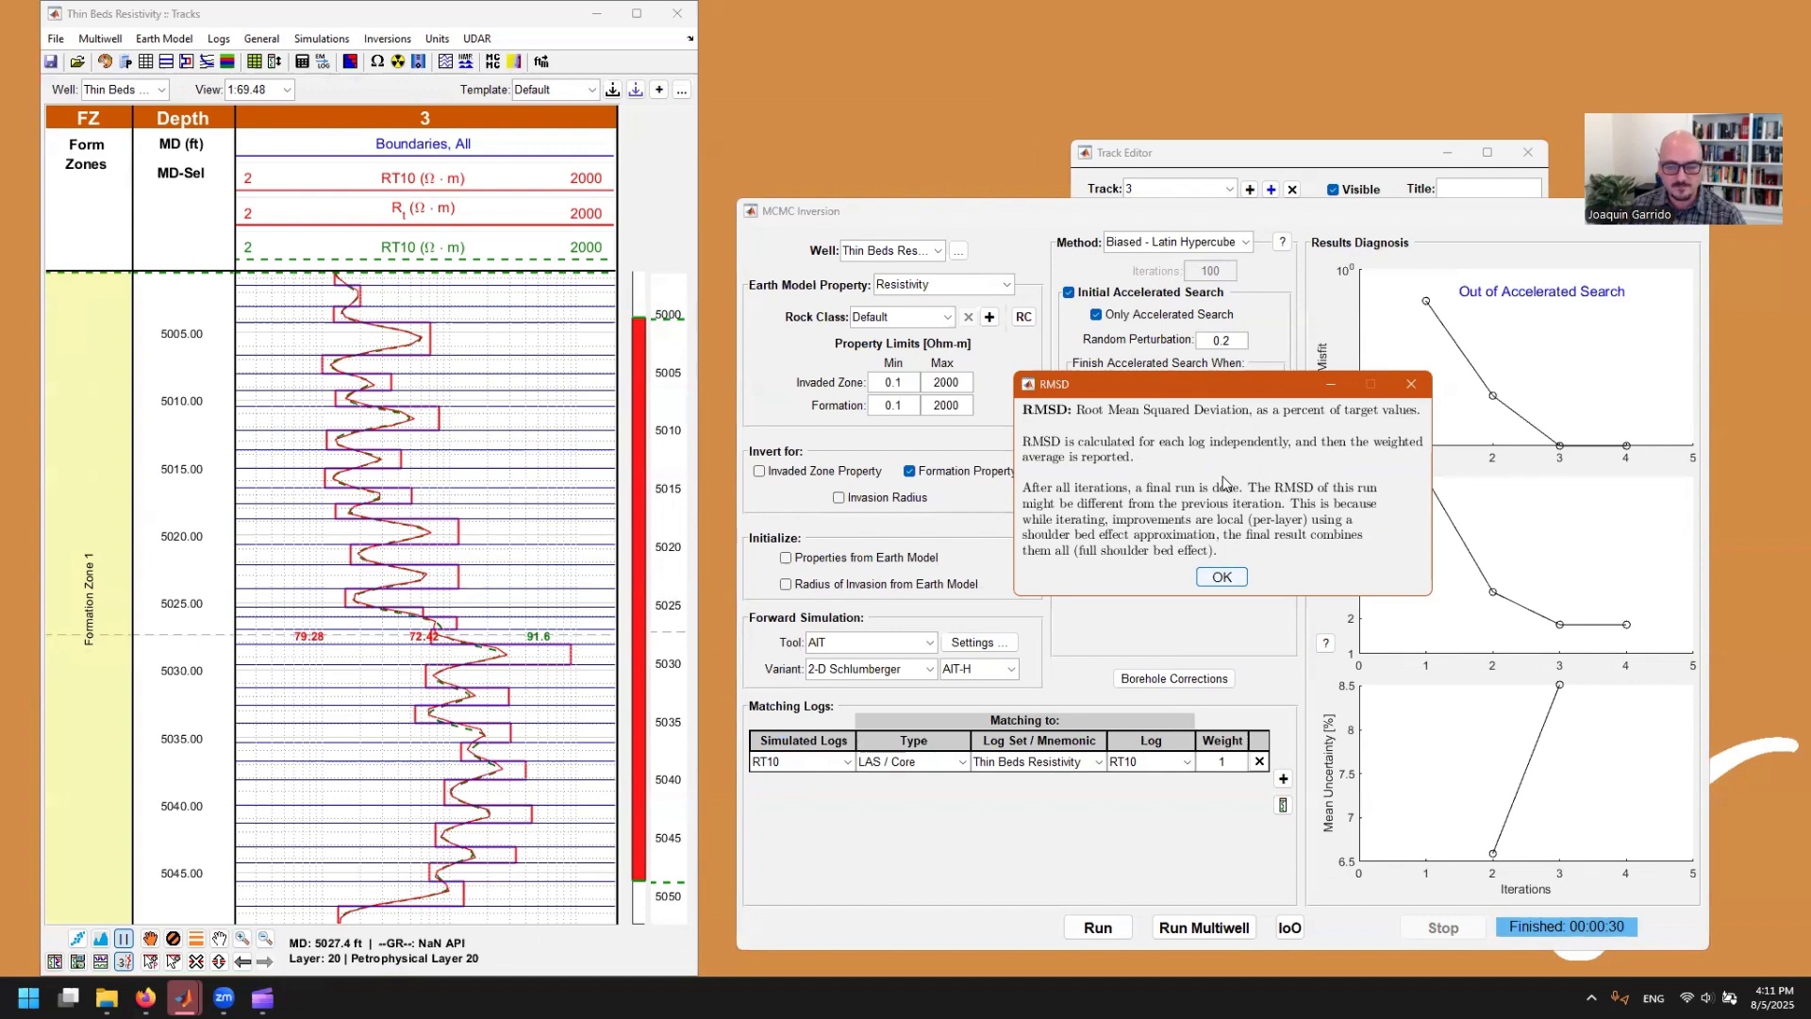
left_click(1223, 576)
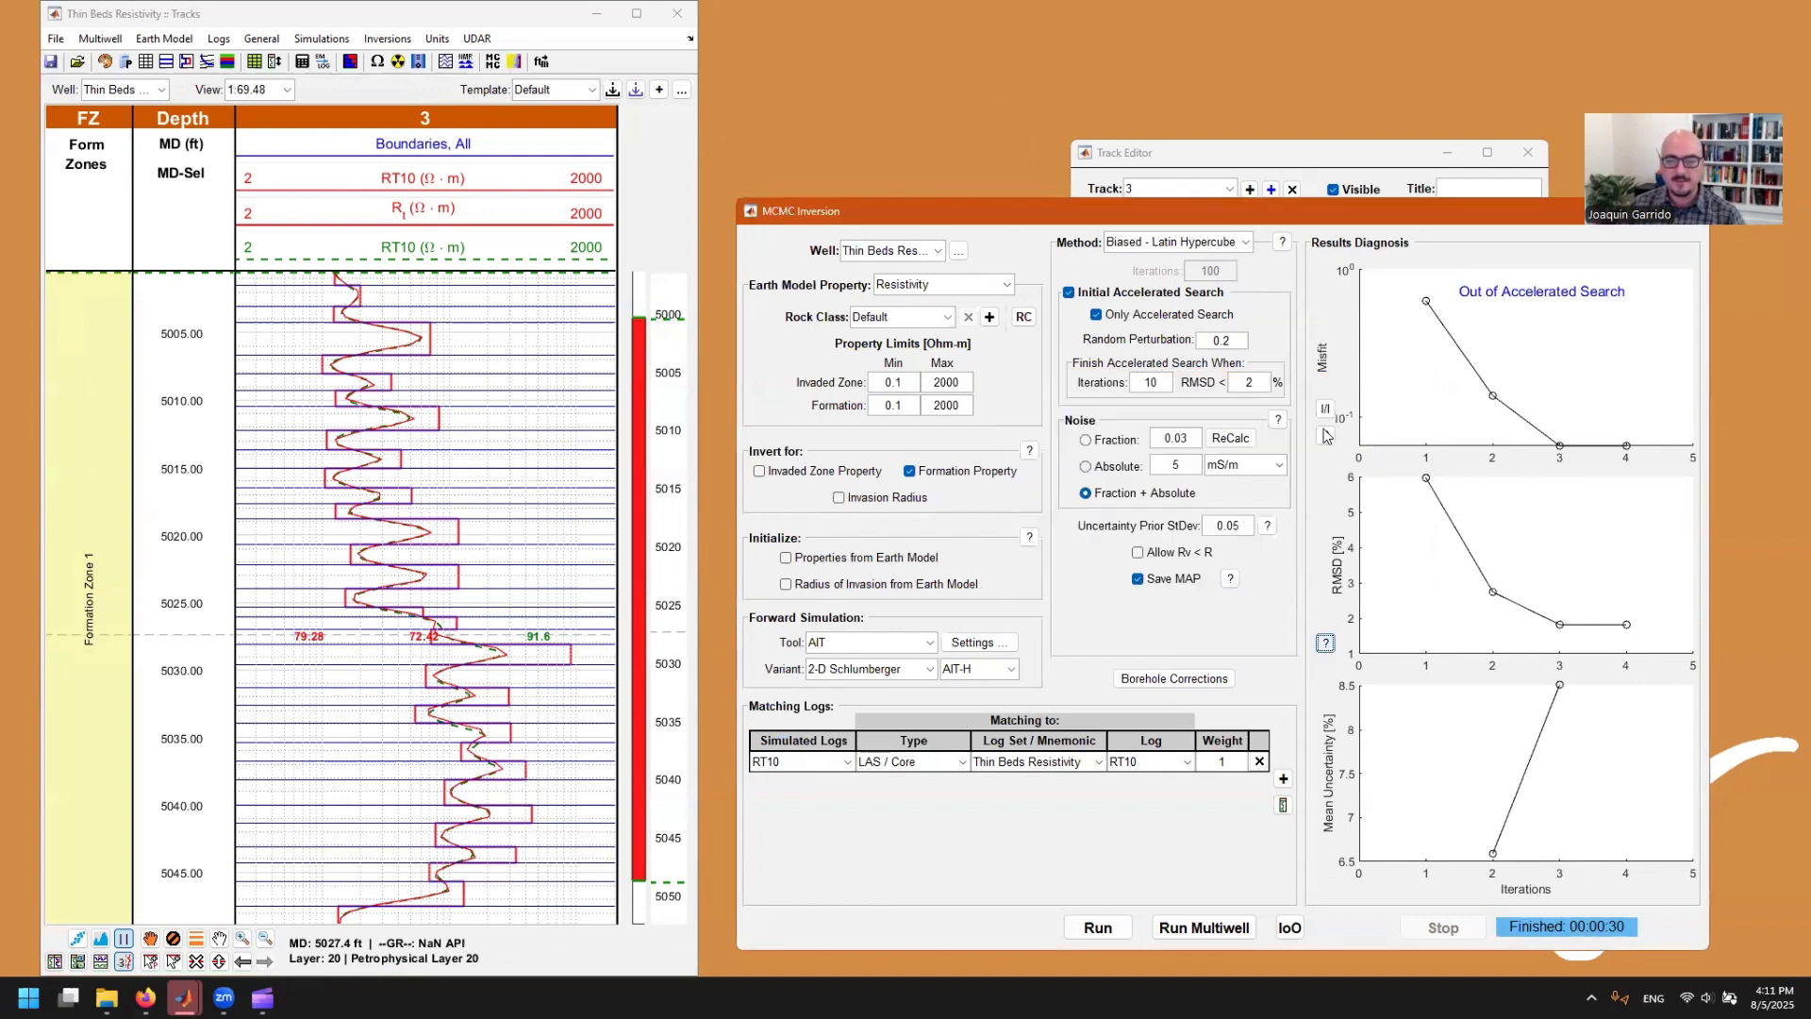
left_click(1324, 435)
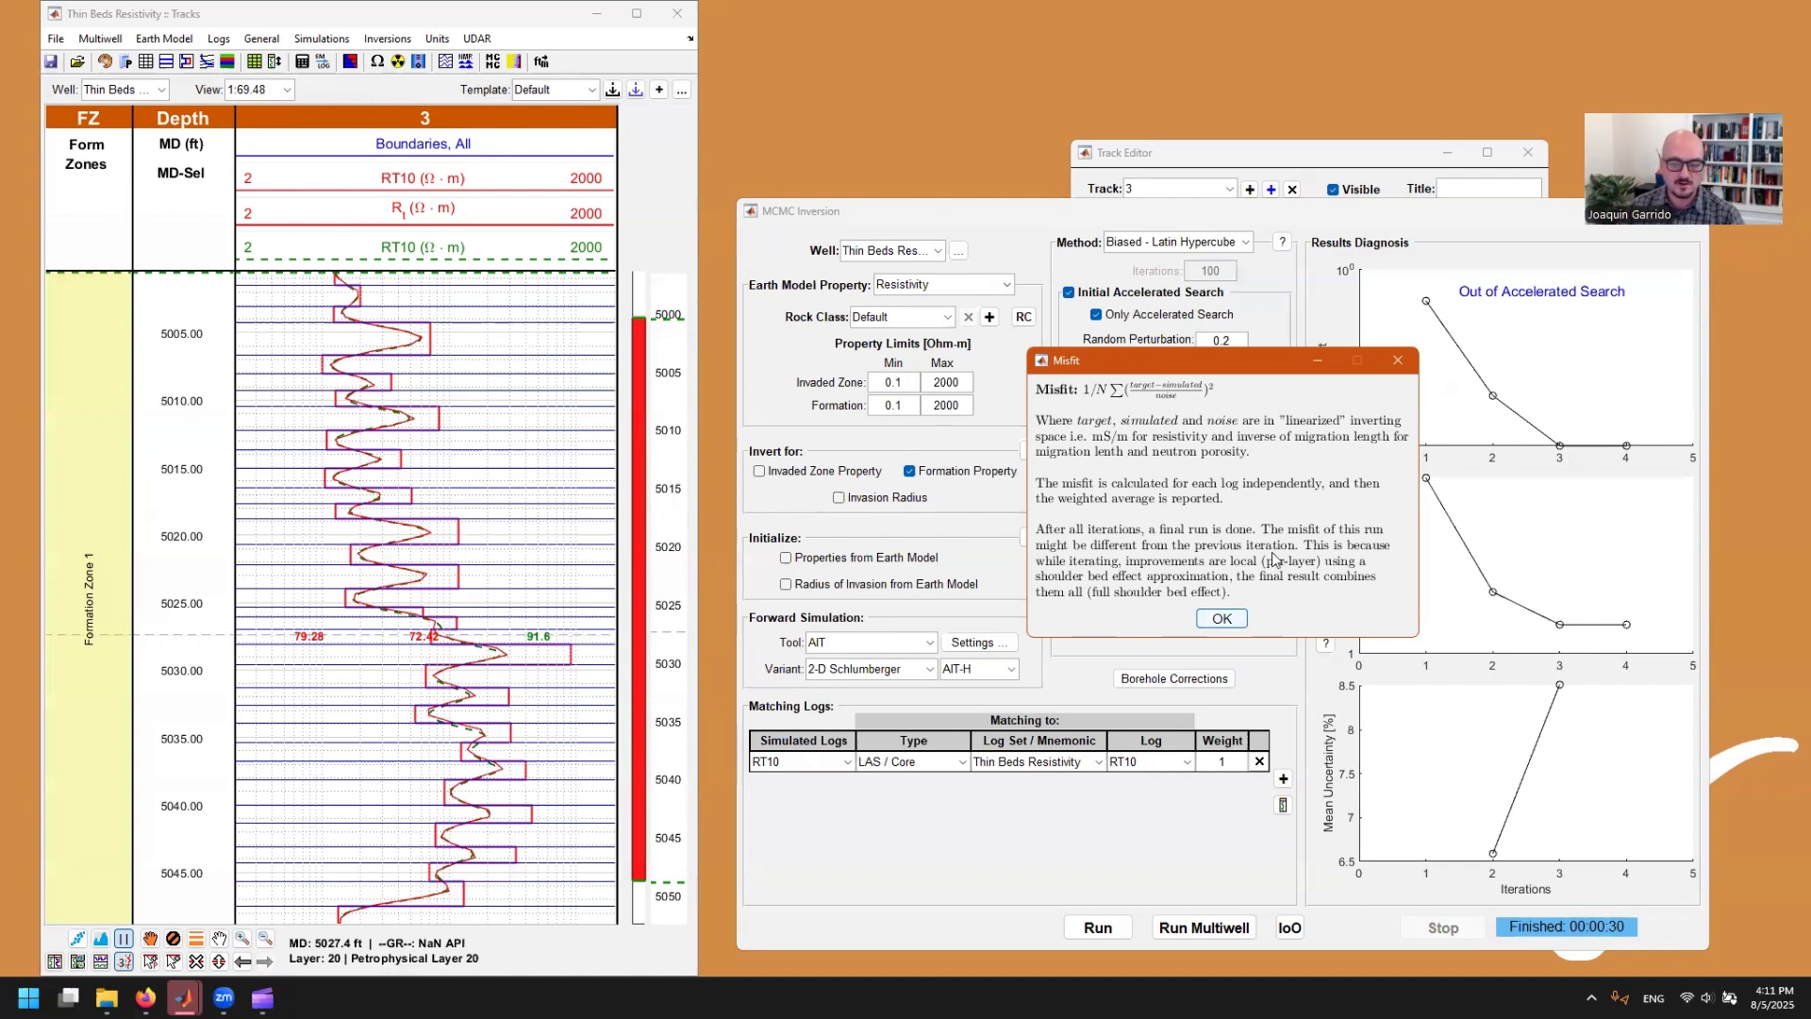
left_click(1221, 620)
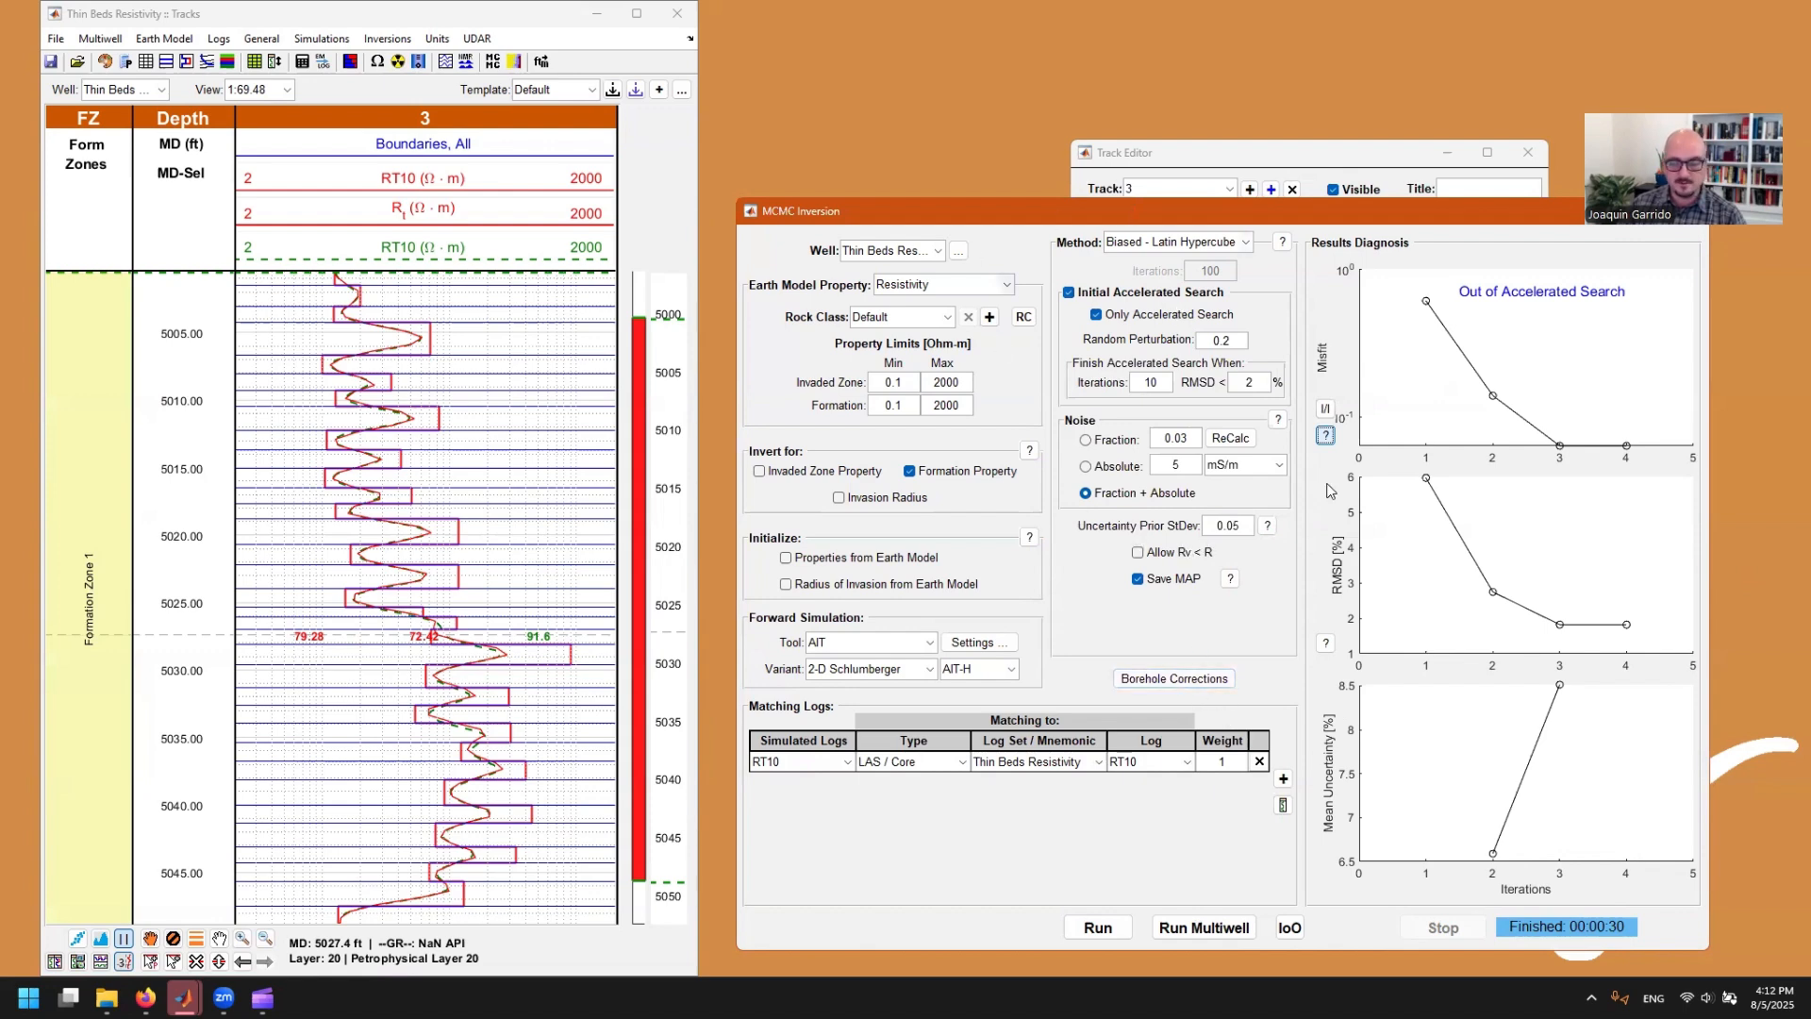
left_click(1625, 627)
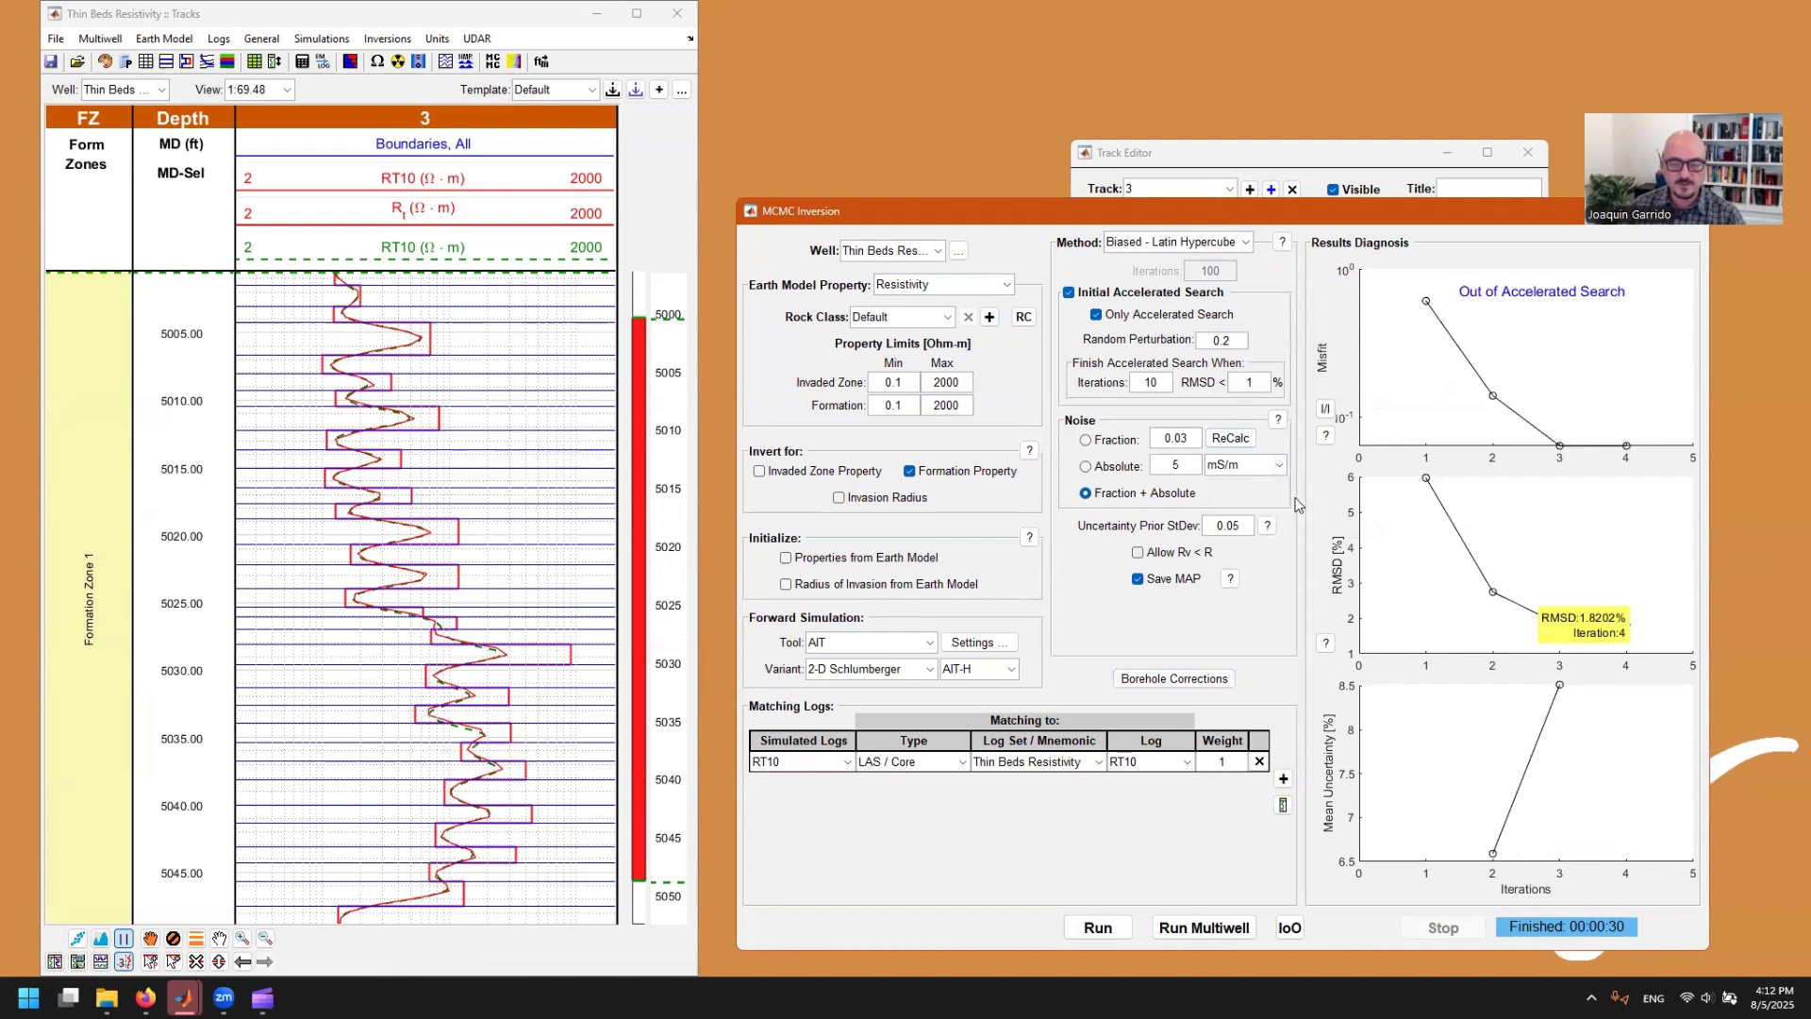
Step: Rerun the inversion with the RMSD limit at 1% and Only Accelerated Search turned off, and inspect a point on the RMSD plot
left_click(1122, 317)
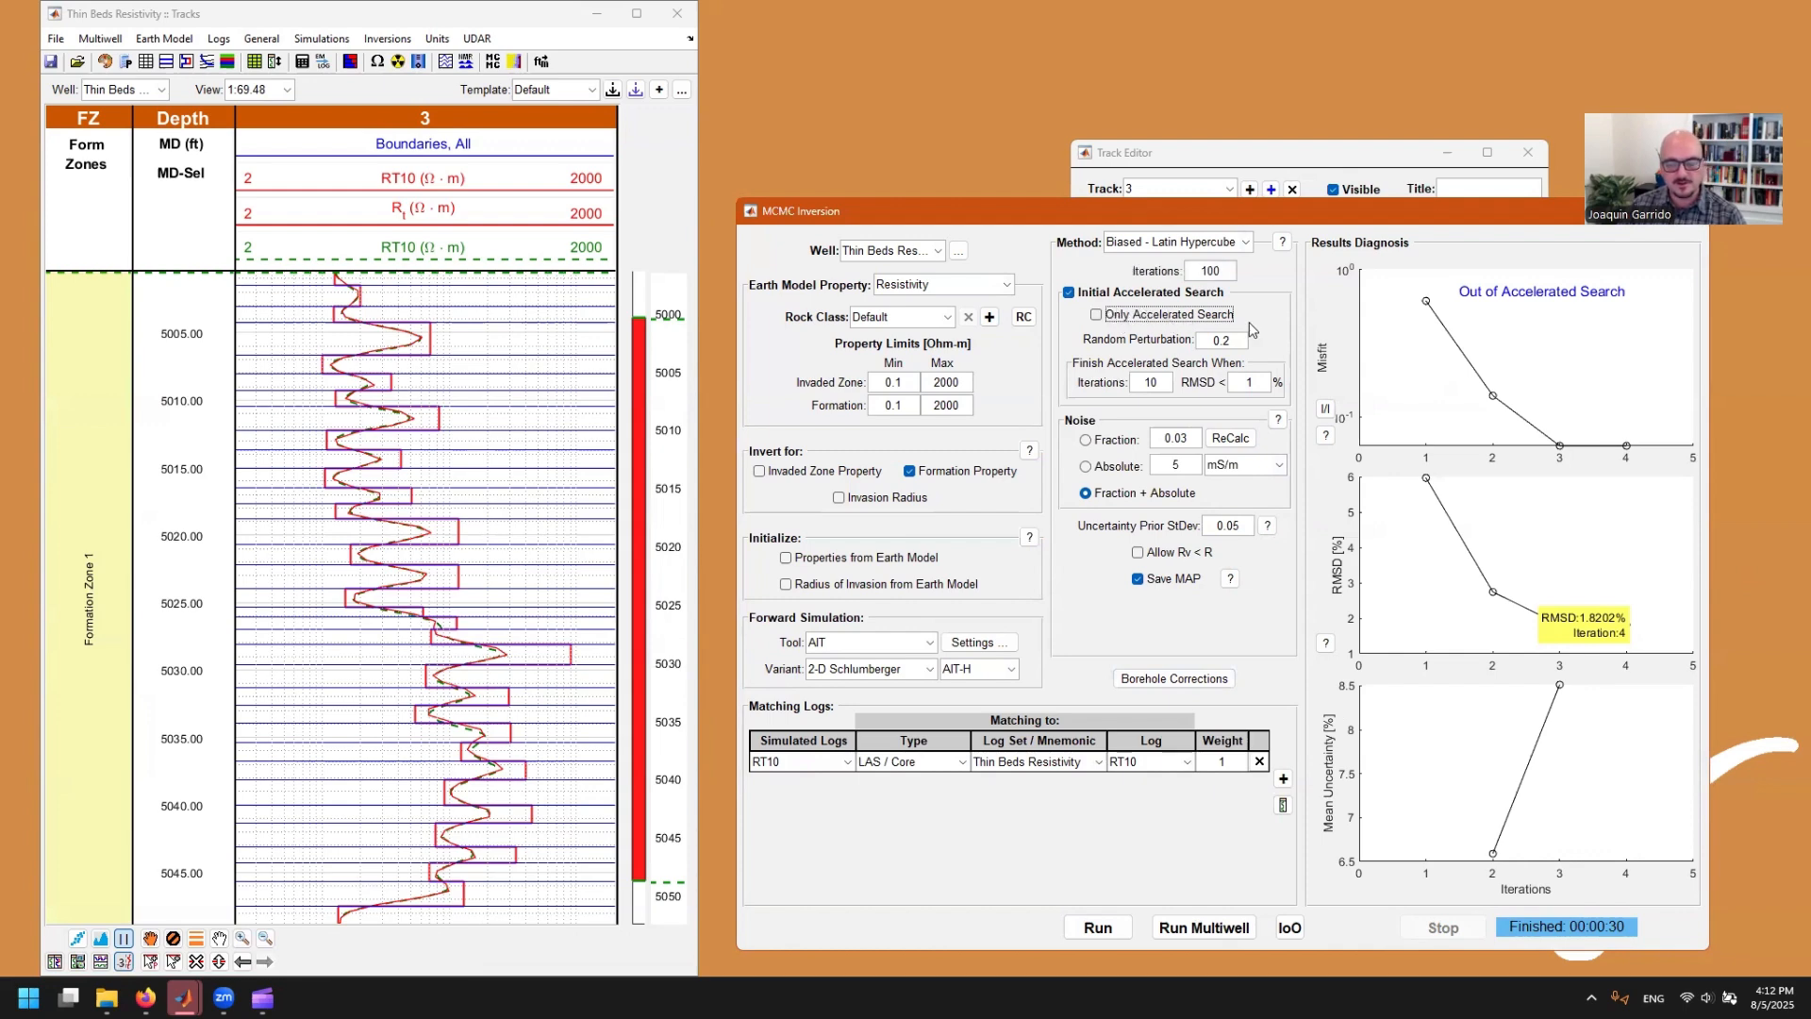
left_click(1098, 928)
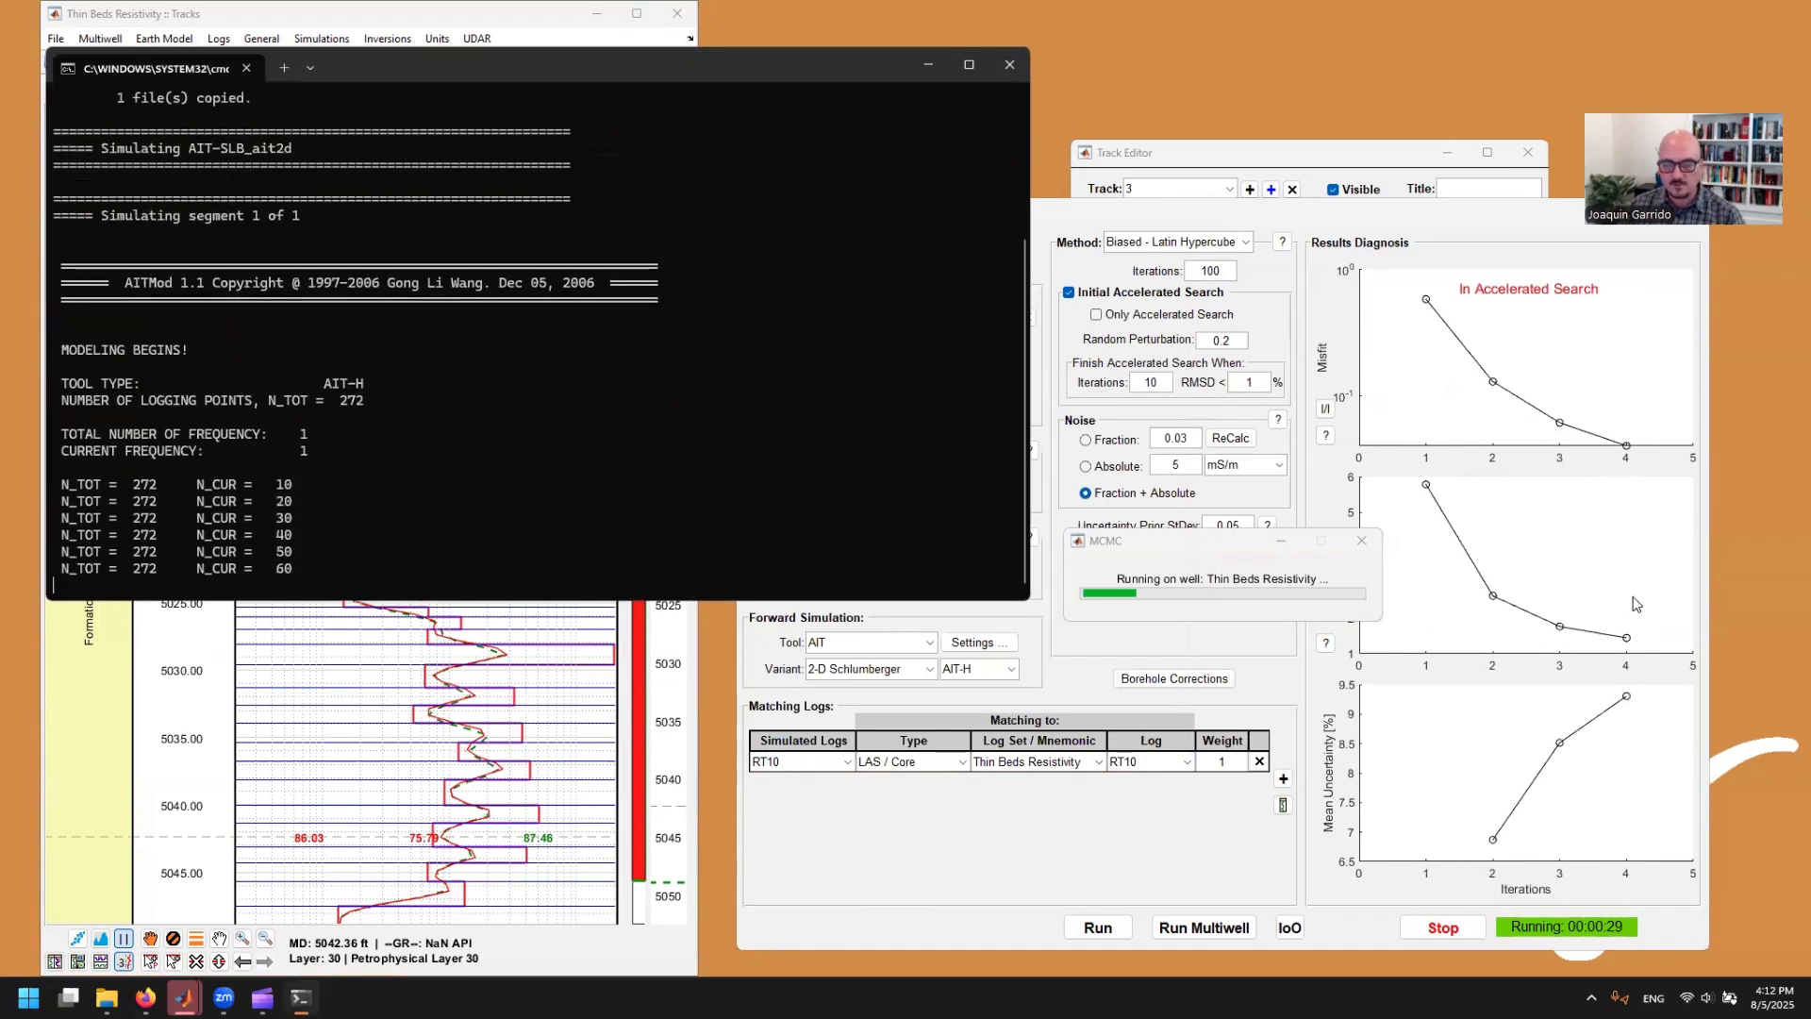
left_click(1628, 639)
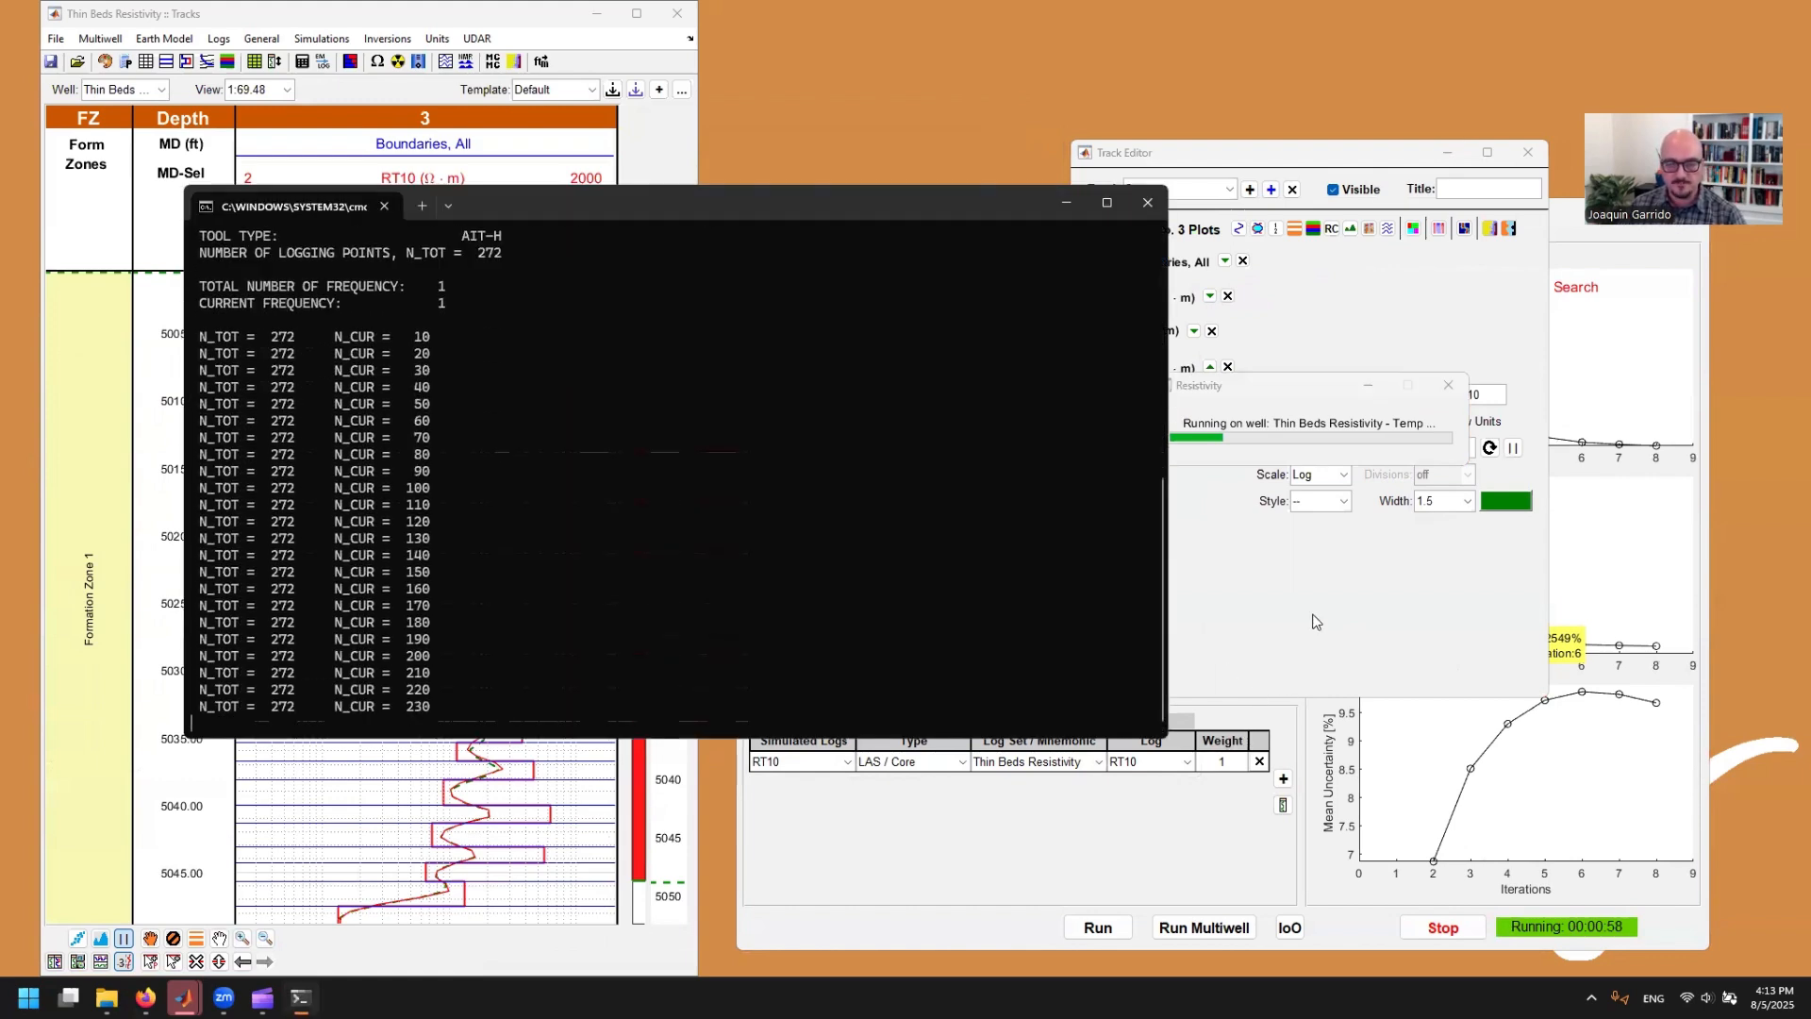
Step: Try the heat map on the R_t curve in track 3, and show the curve's confidence interval instead
left_click(1309, 580)
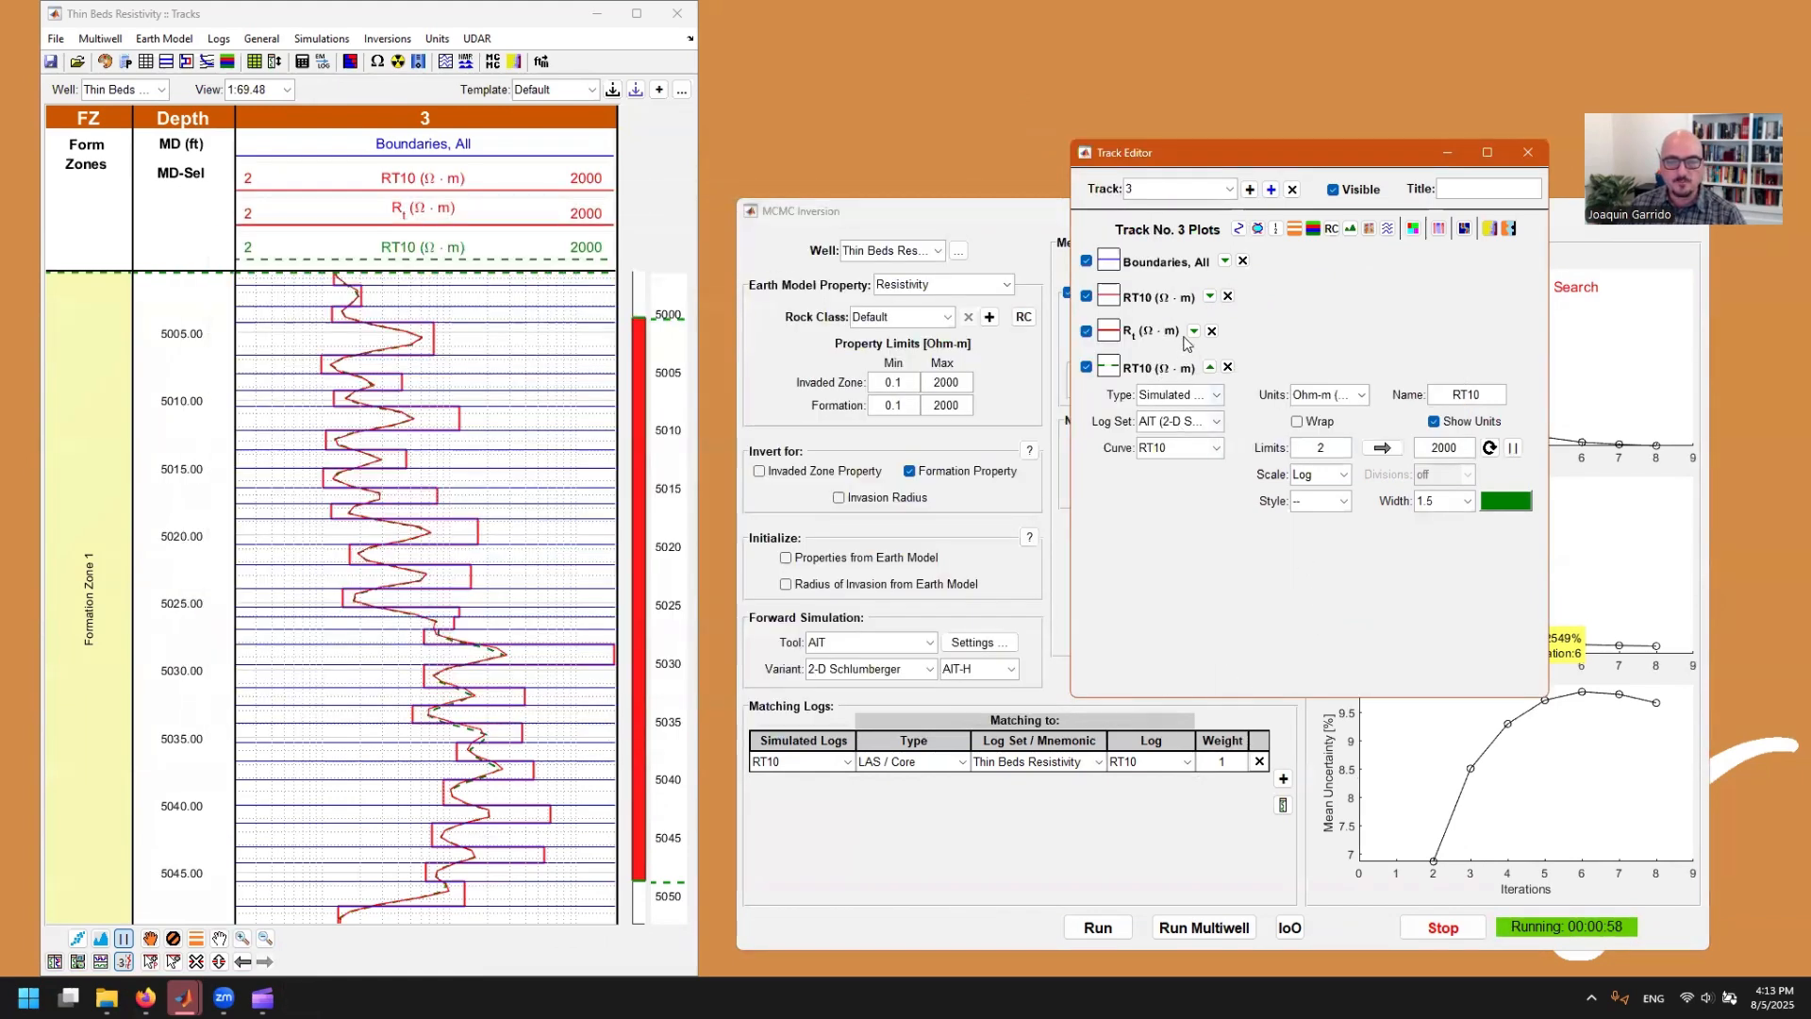
left_click(1194, 330)
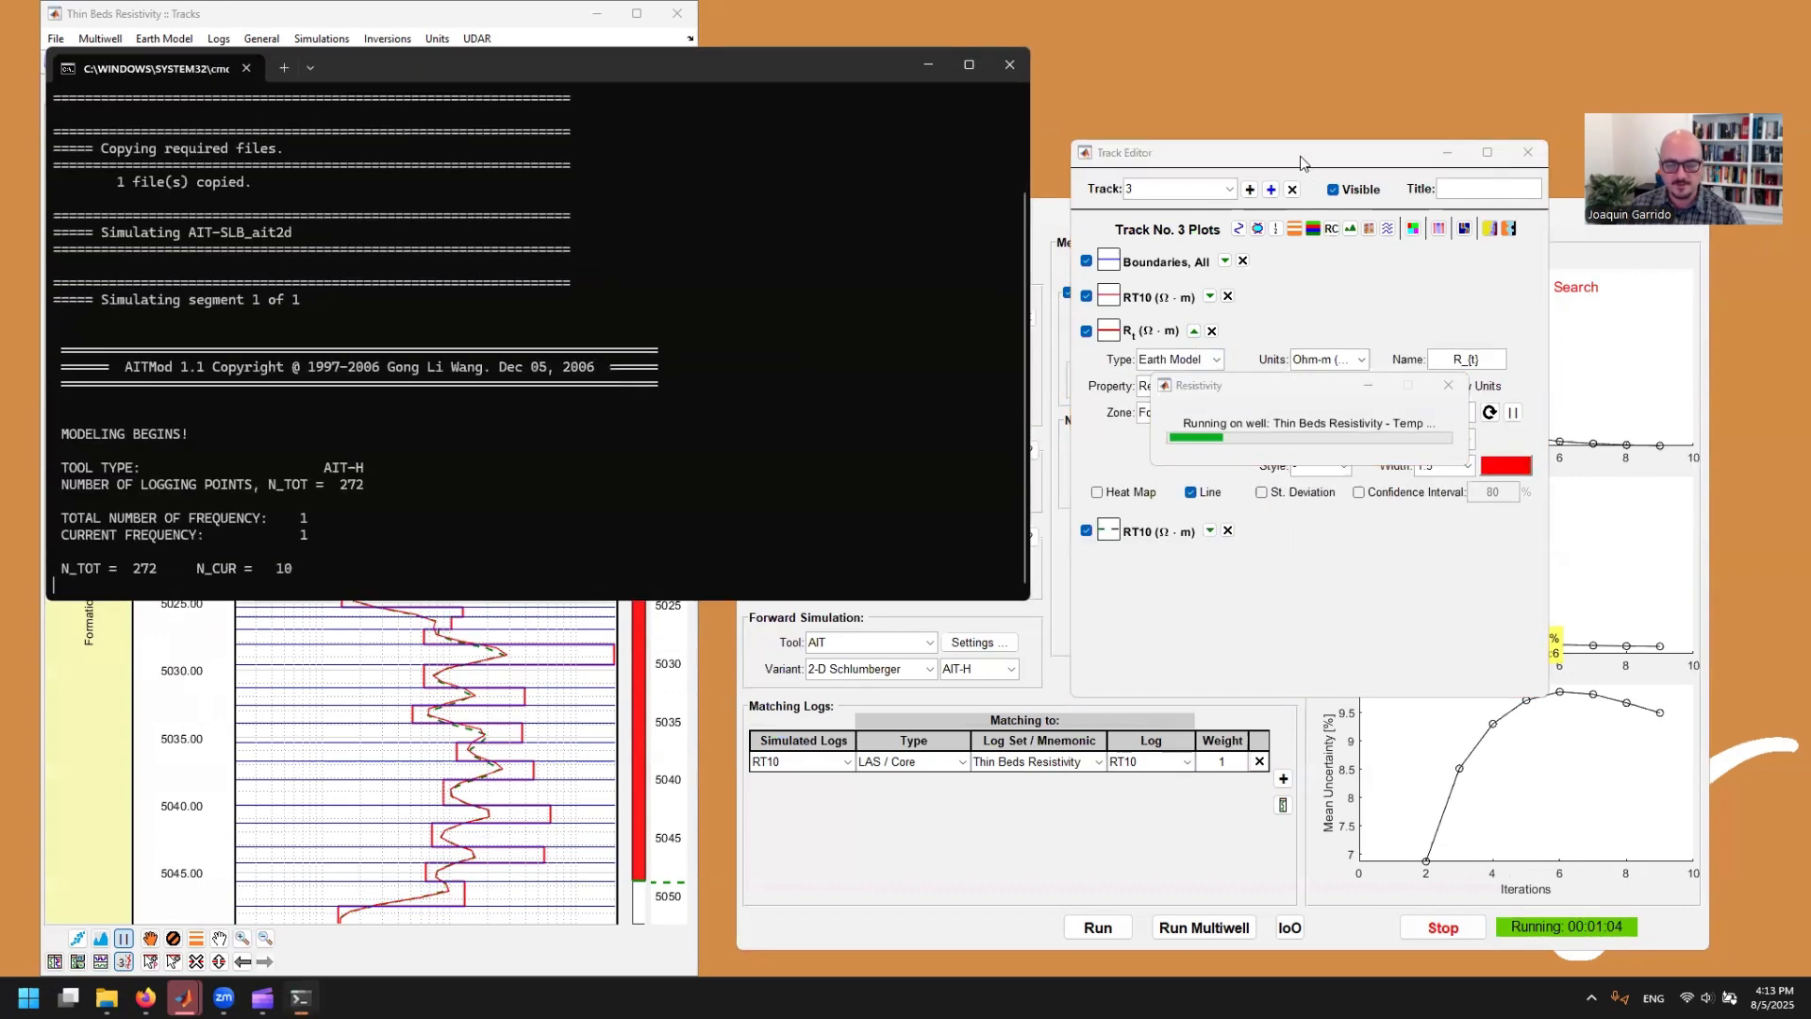
left_click_drag(1300, 162, 1288, 292)
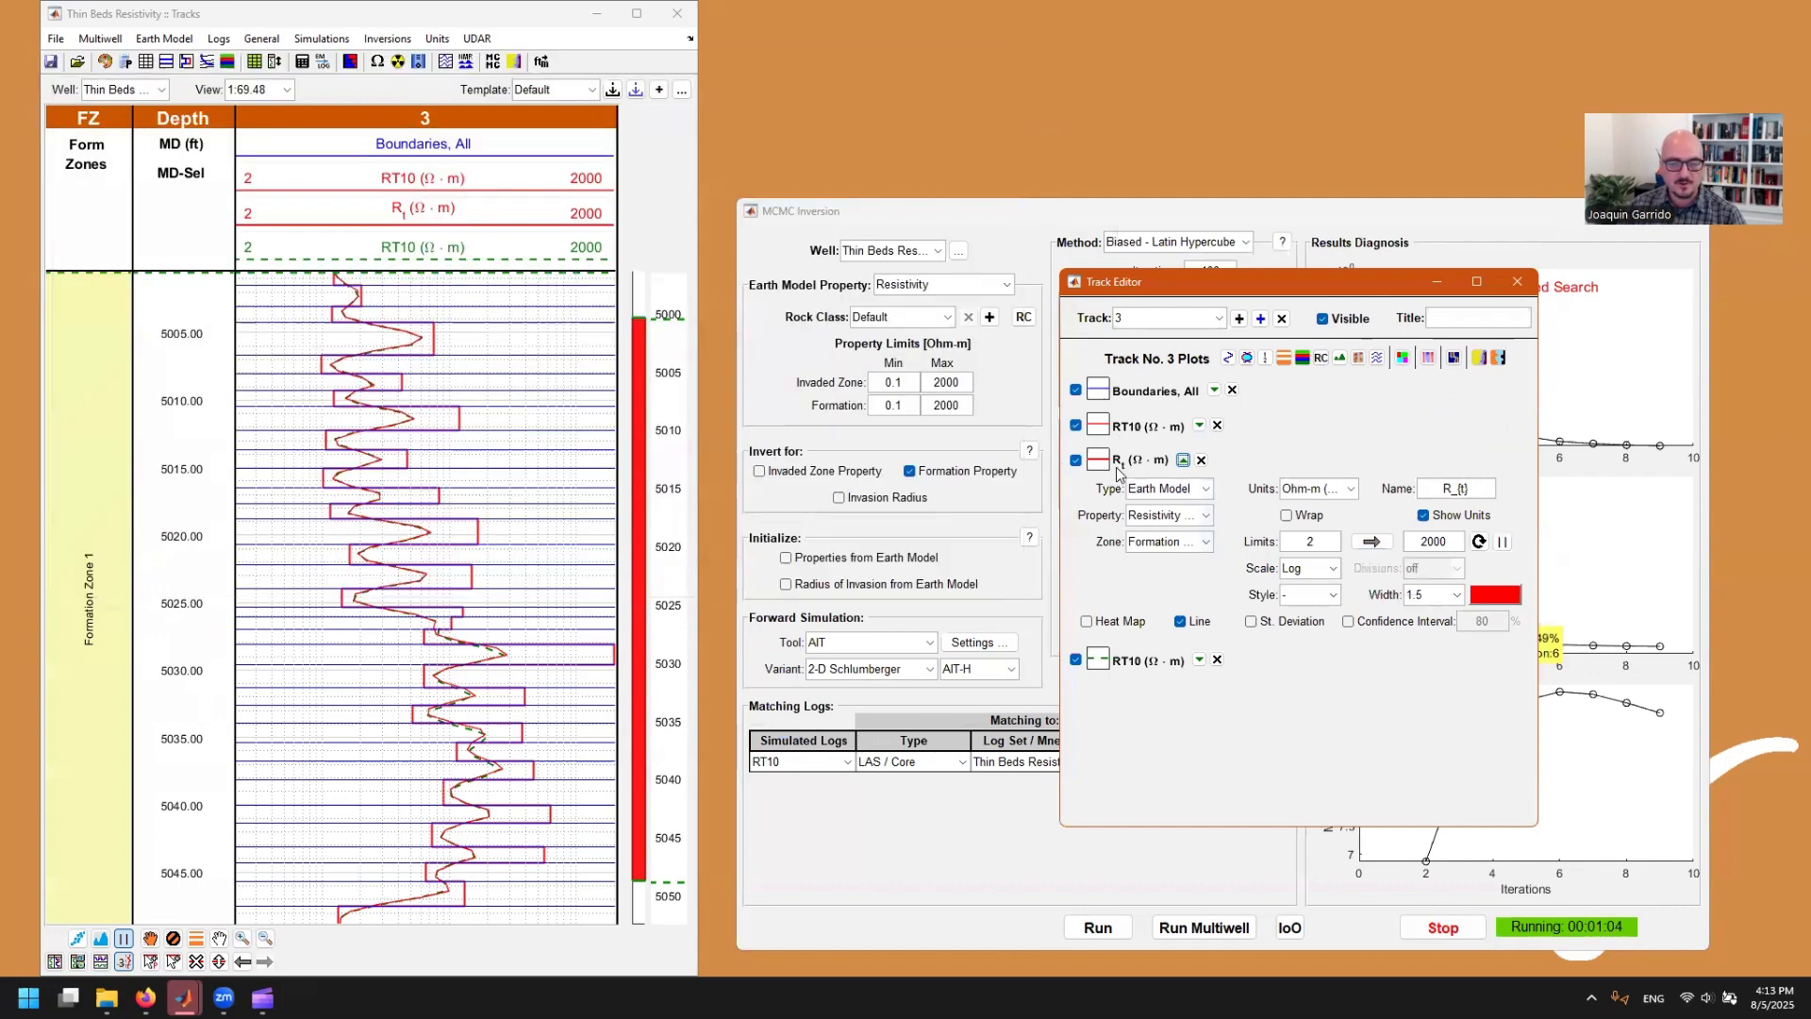
left_click(1088, 623)
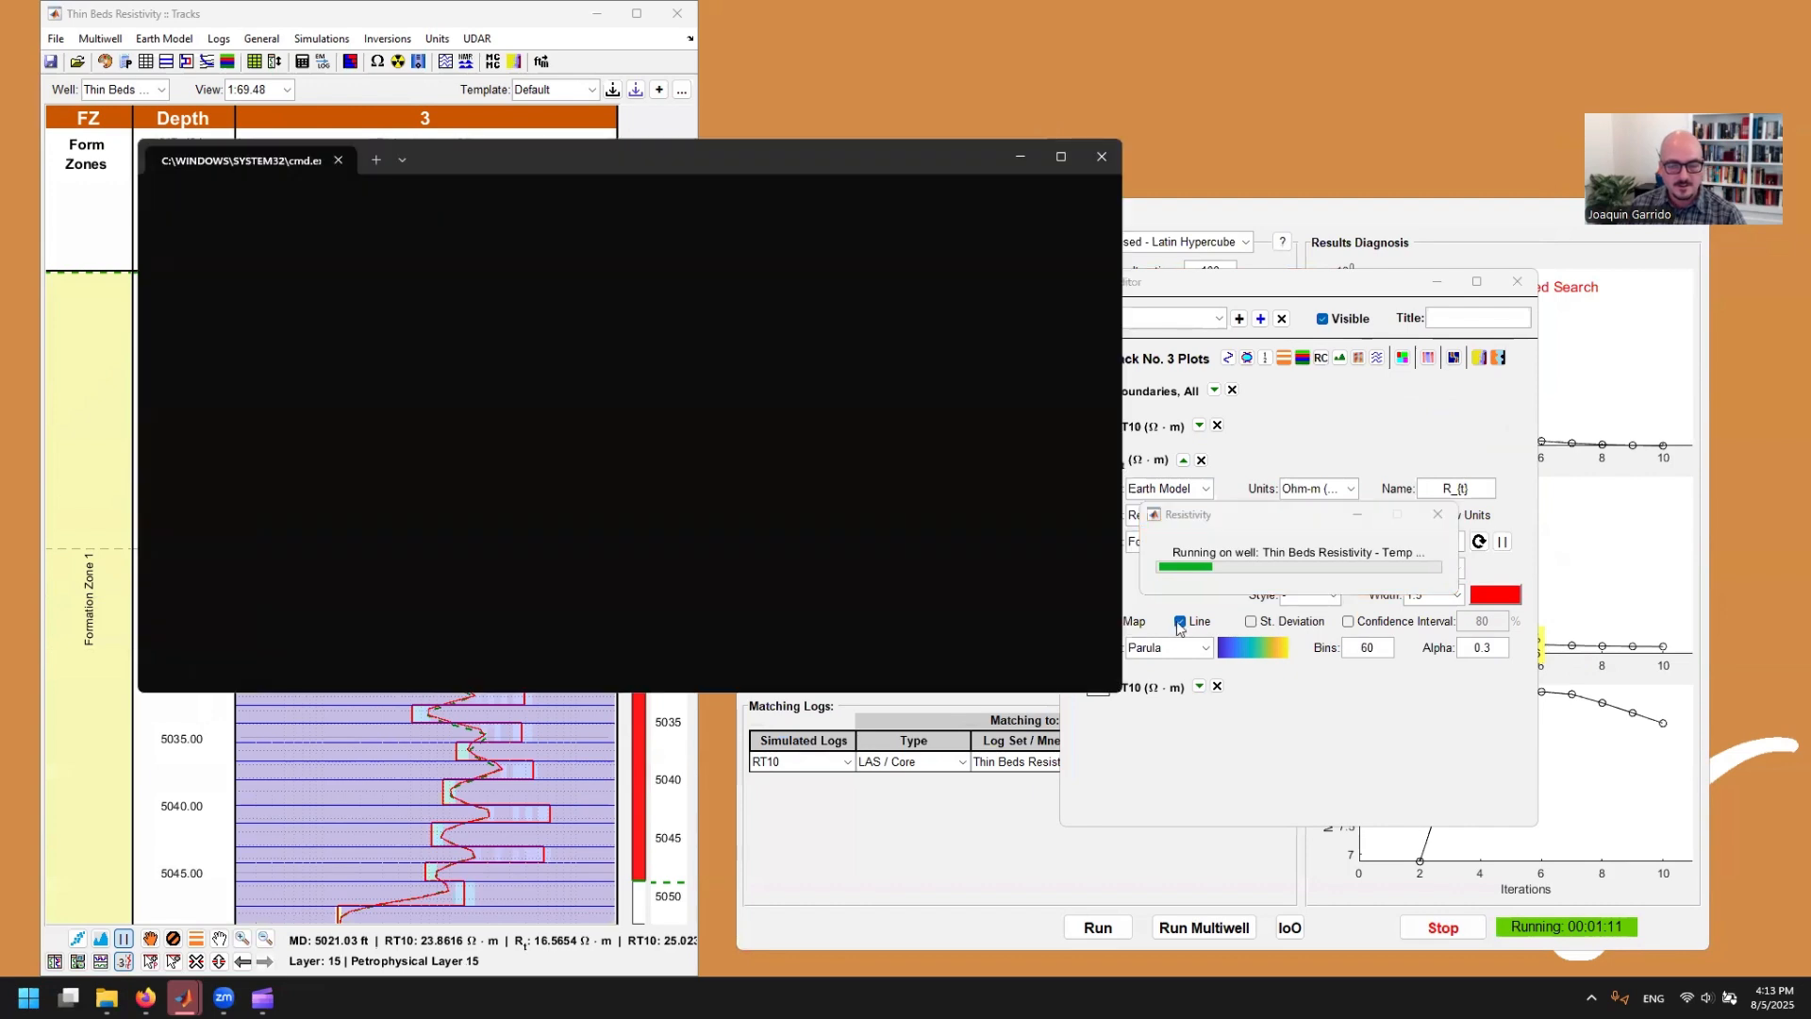
left_click(1383, 625)
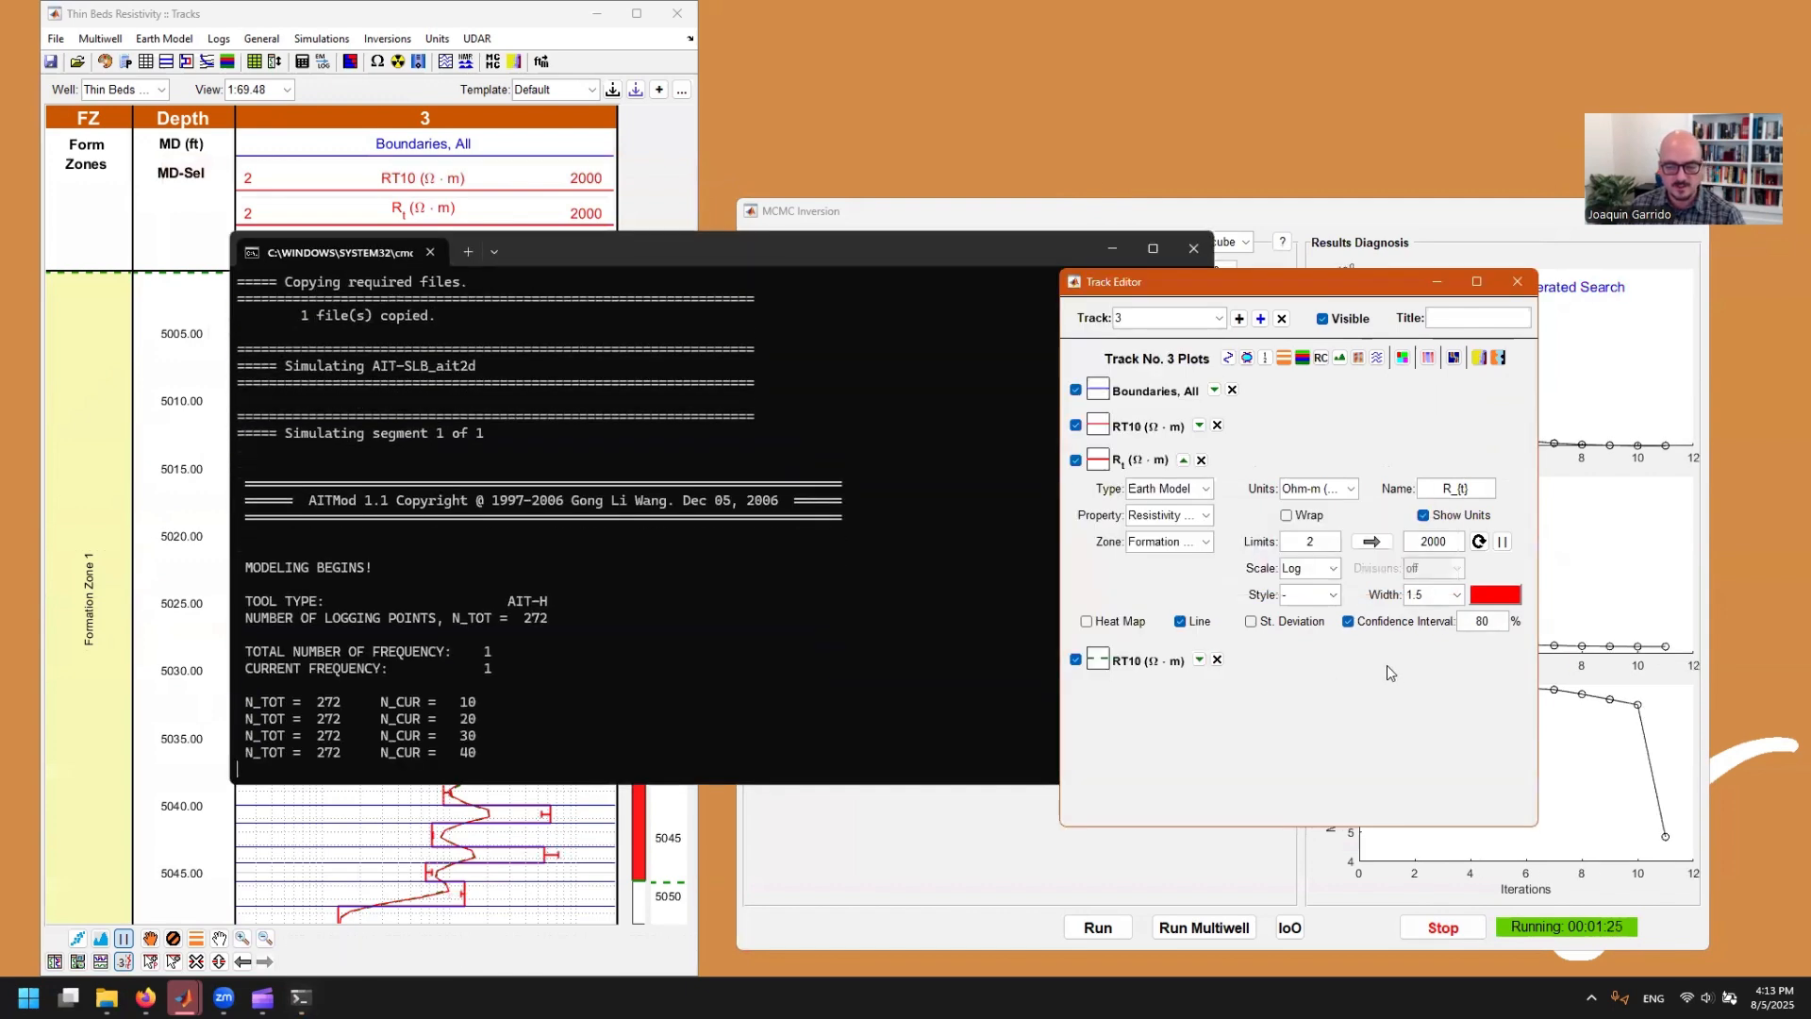
Step: Compare the standard deviation display with the confidence interval on the R_t curve, and enter 580 as the interval percentage
left_click(1283, 625)
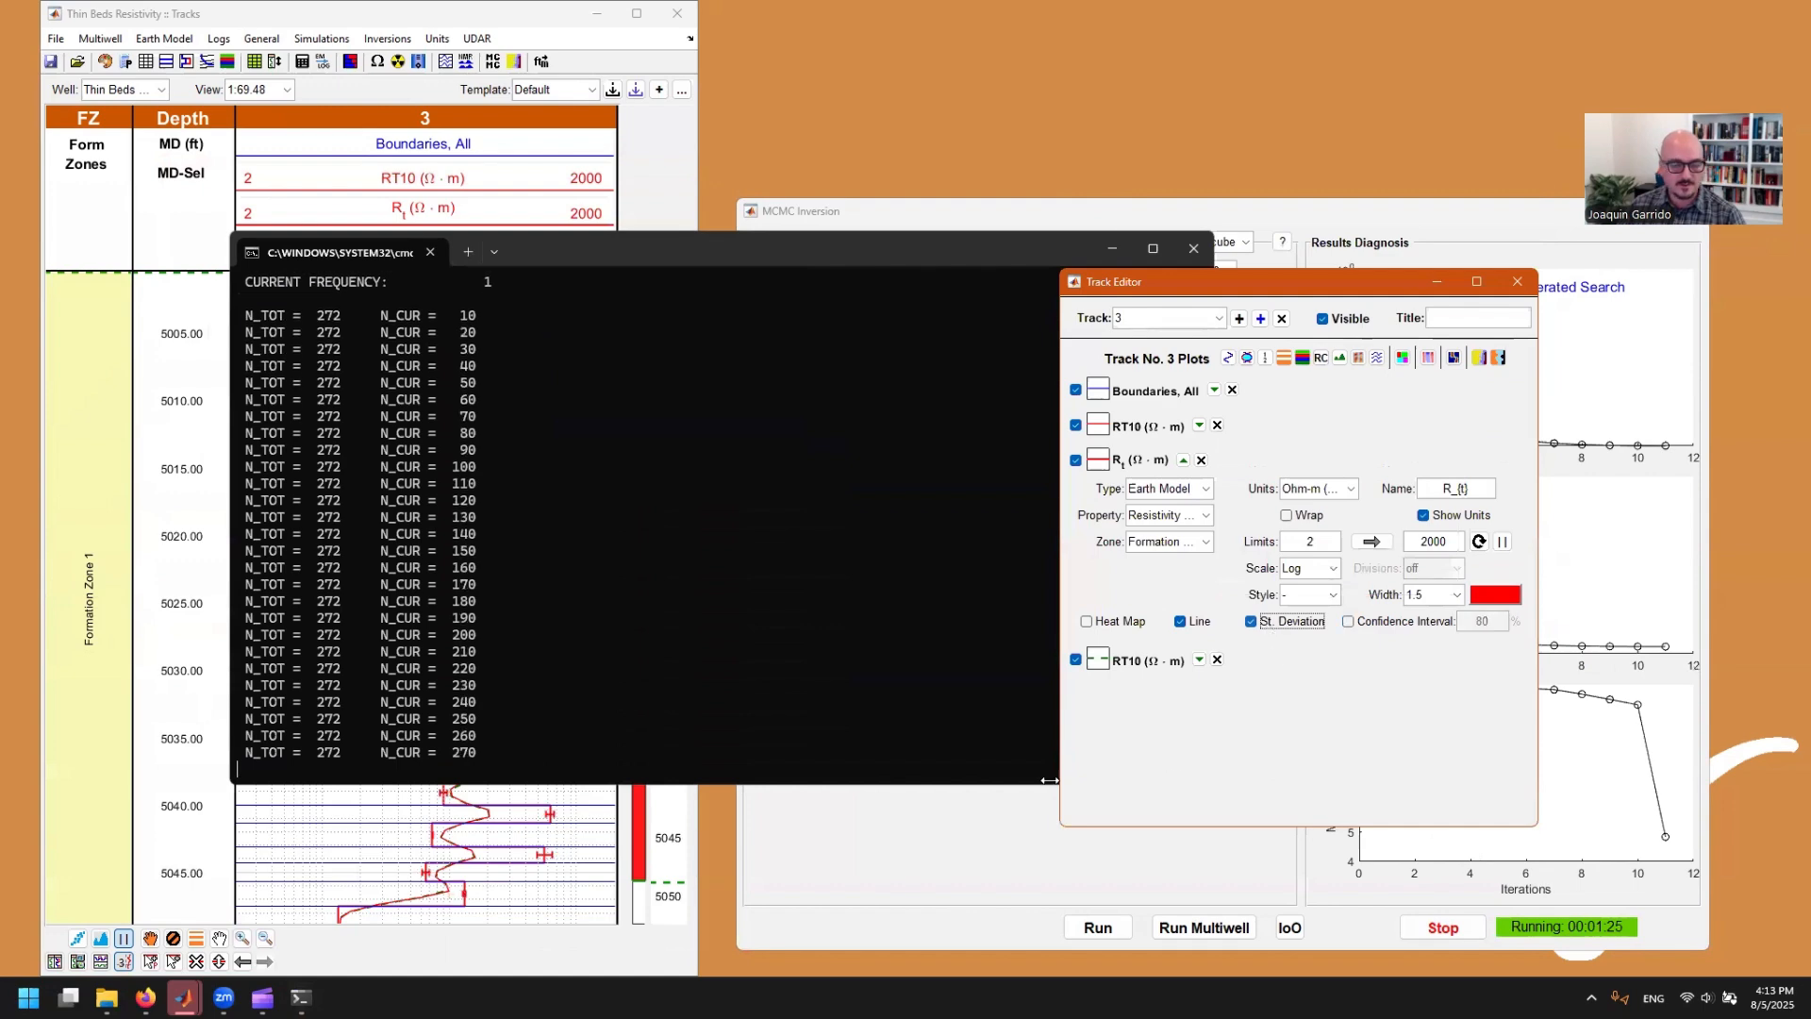
left_click(1396, 620)
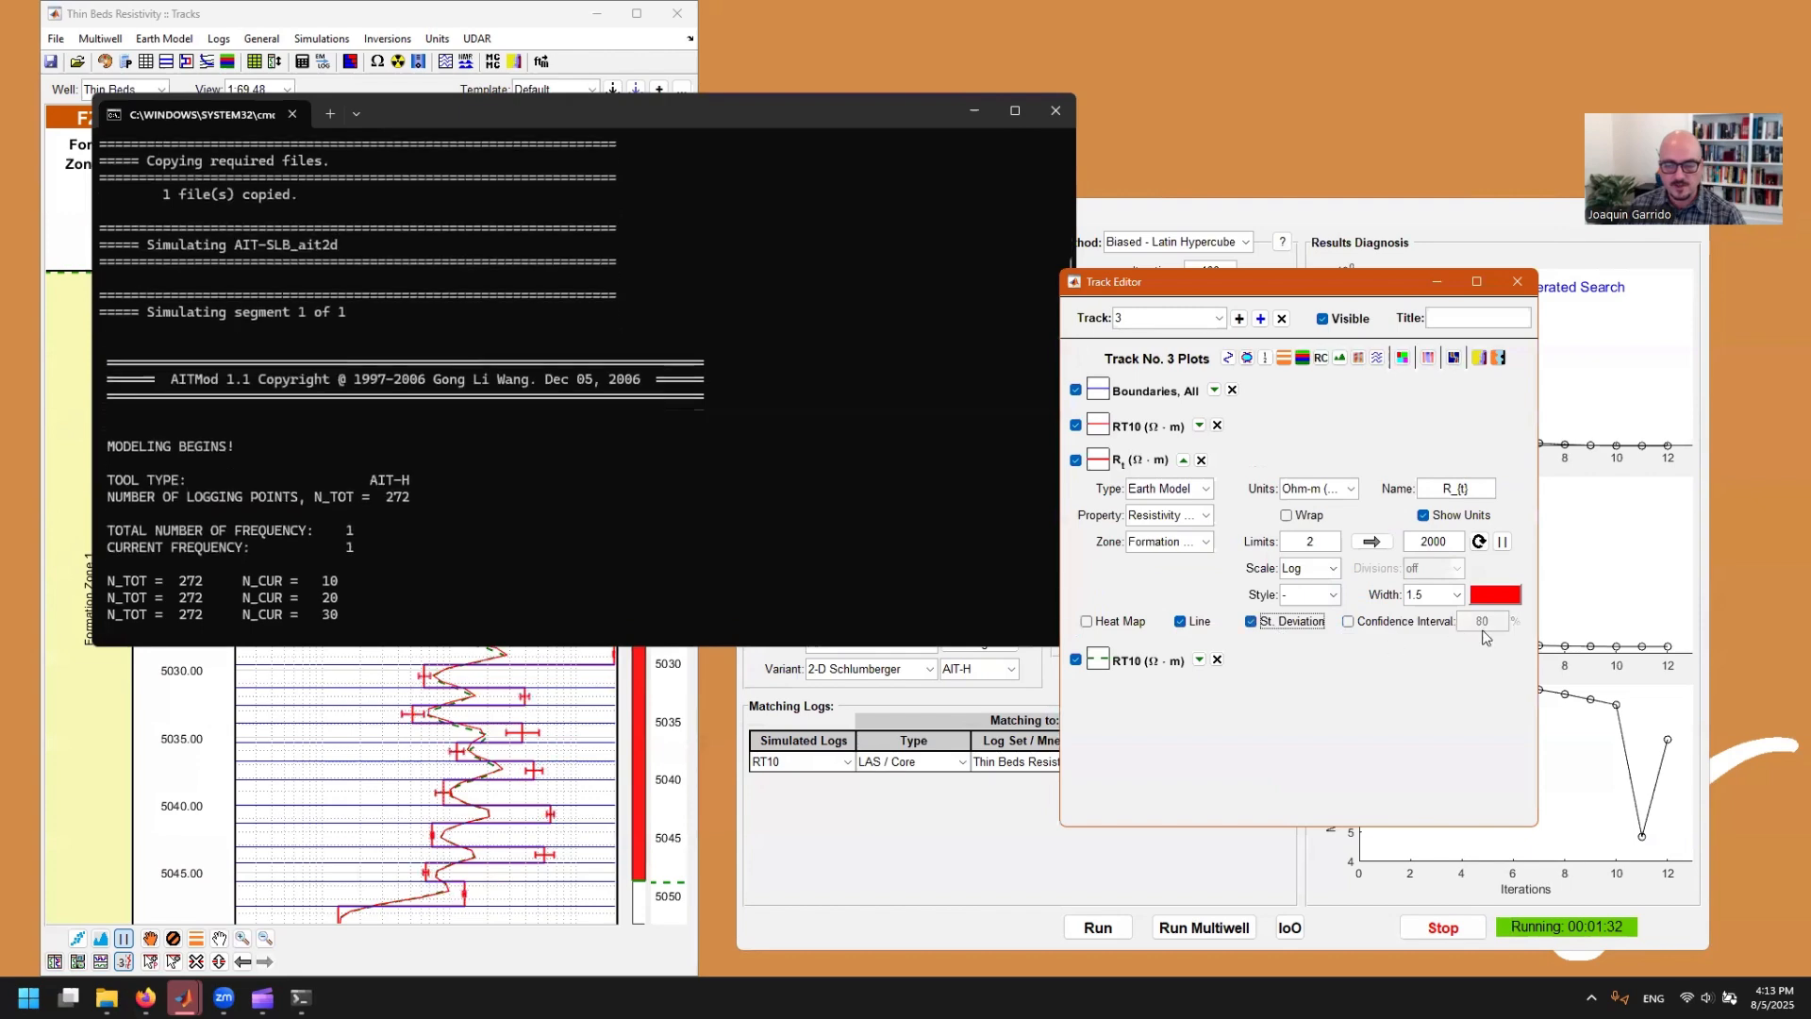
left_click(1266, 624)
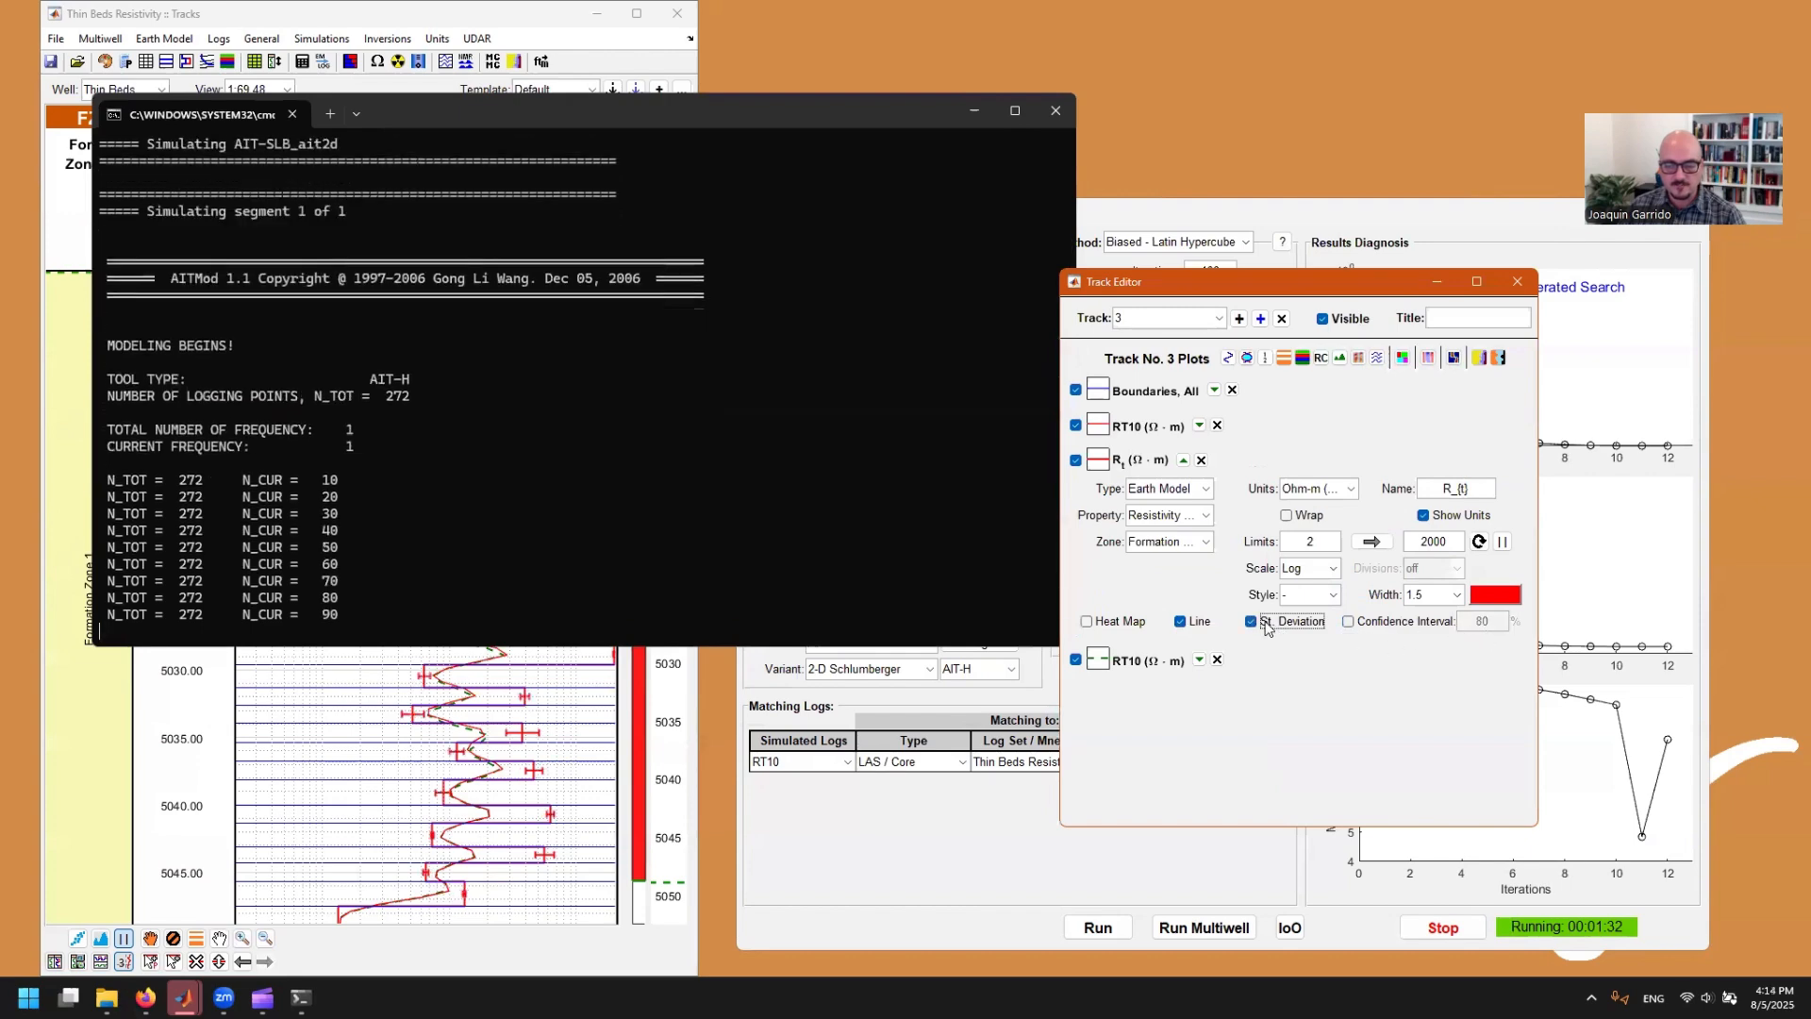
left_click(1364, 625)
left_click_drag(1488, 625, 1475, 624)
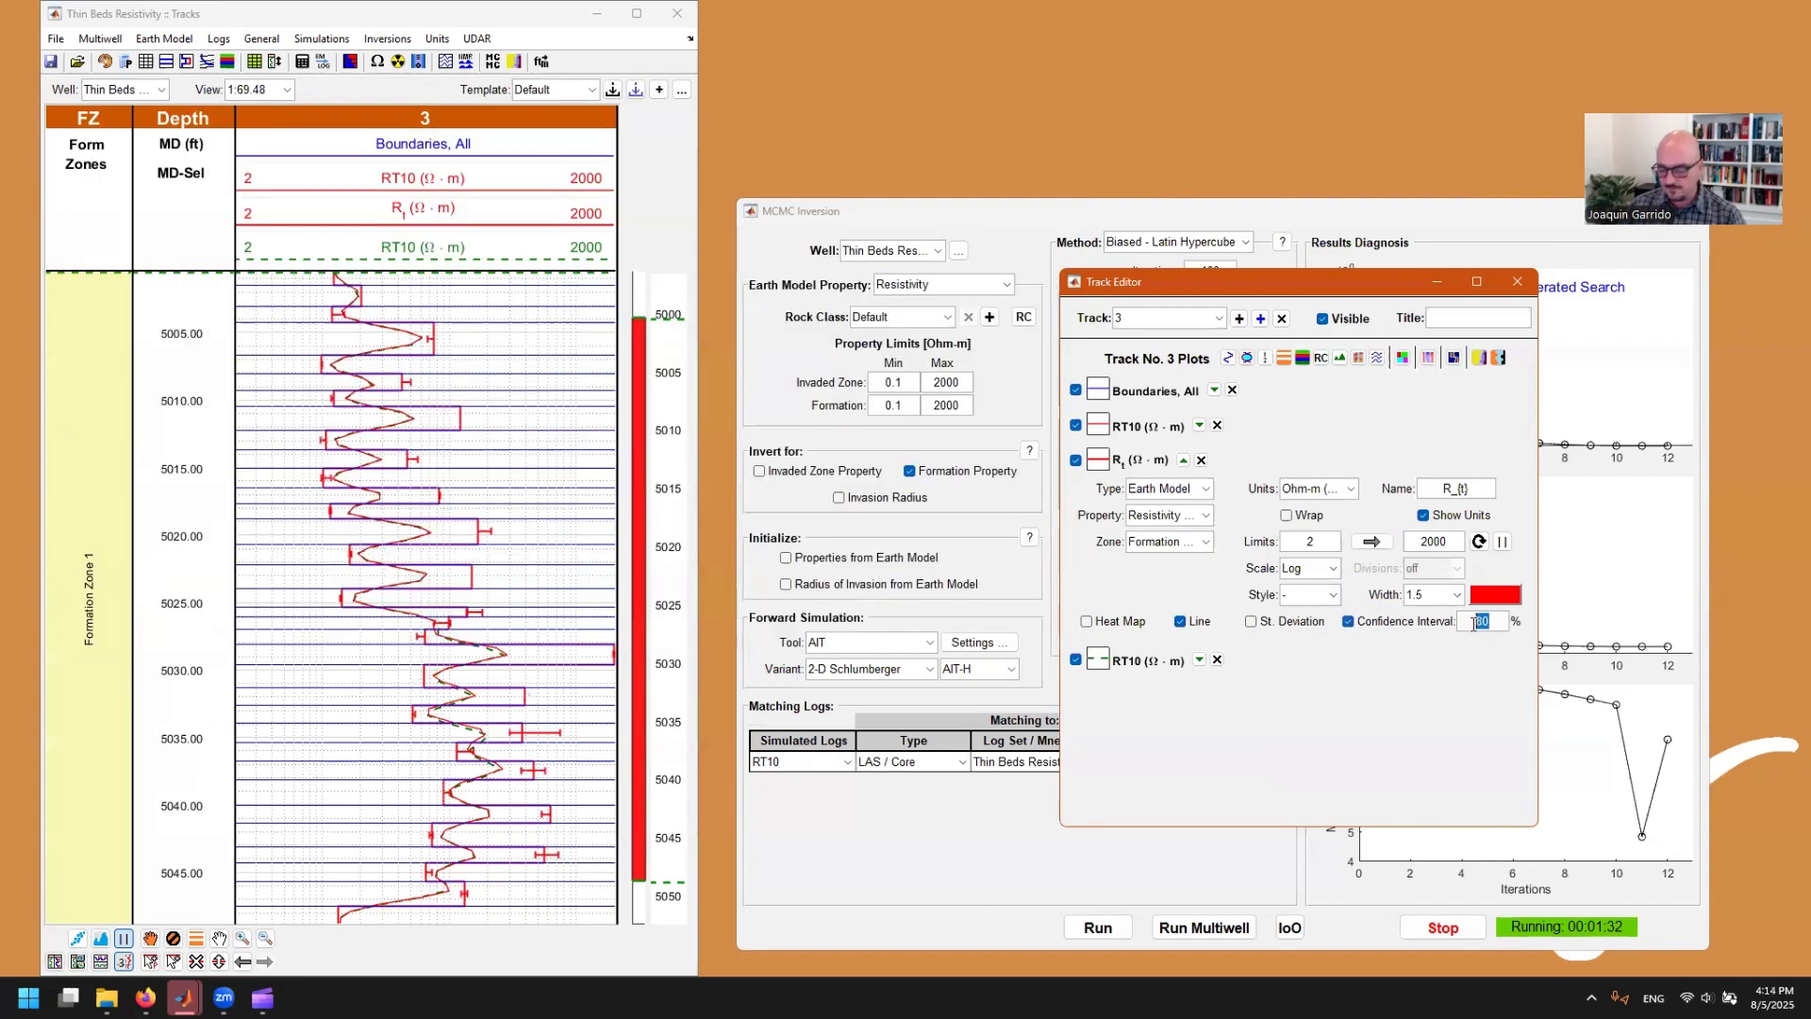
type("680")
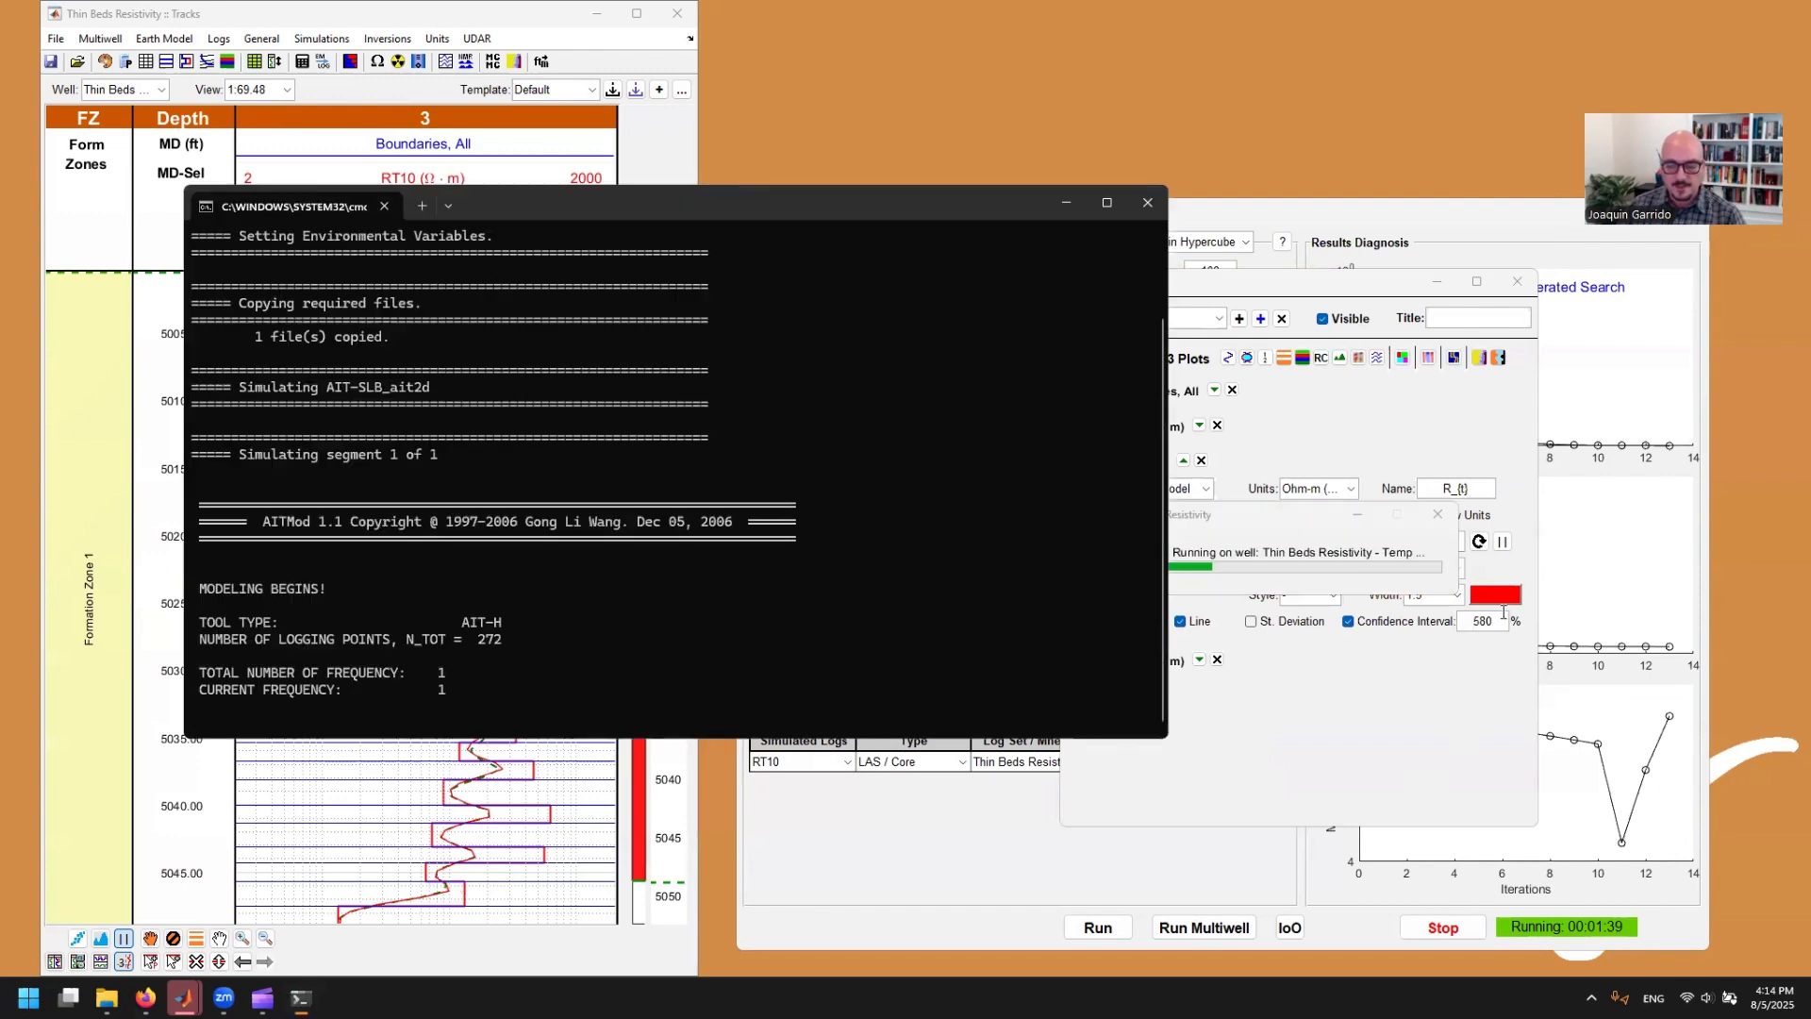
Step: Stop the running inversion and show the R_t curve in track 3 with a 95% confidence interval
left_click(1445, 929)
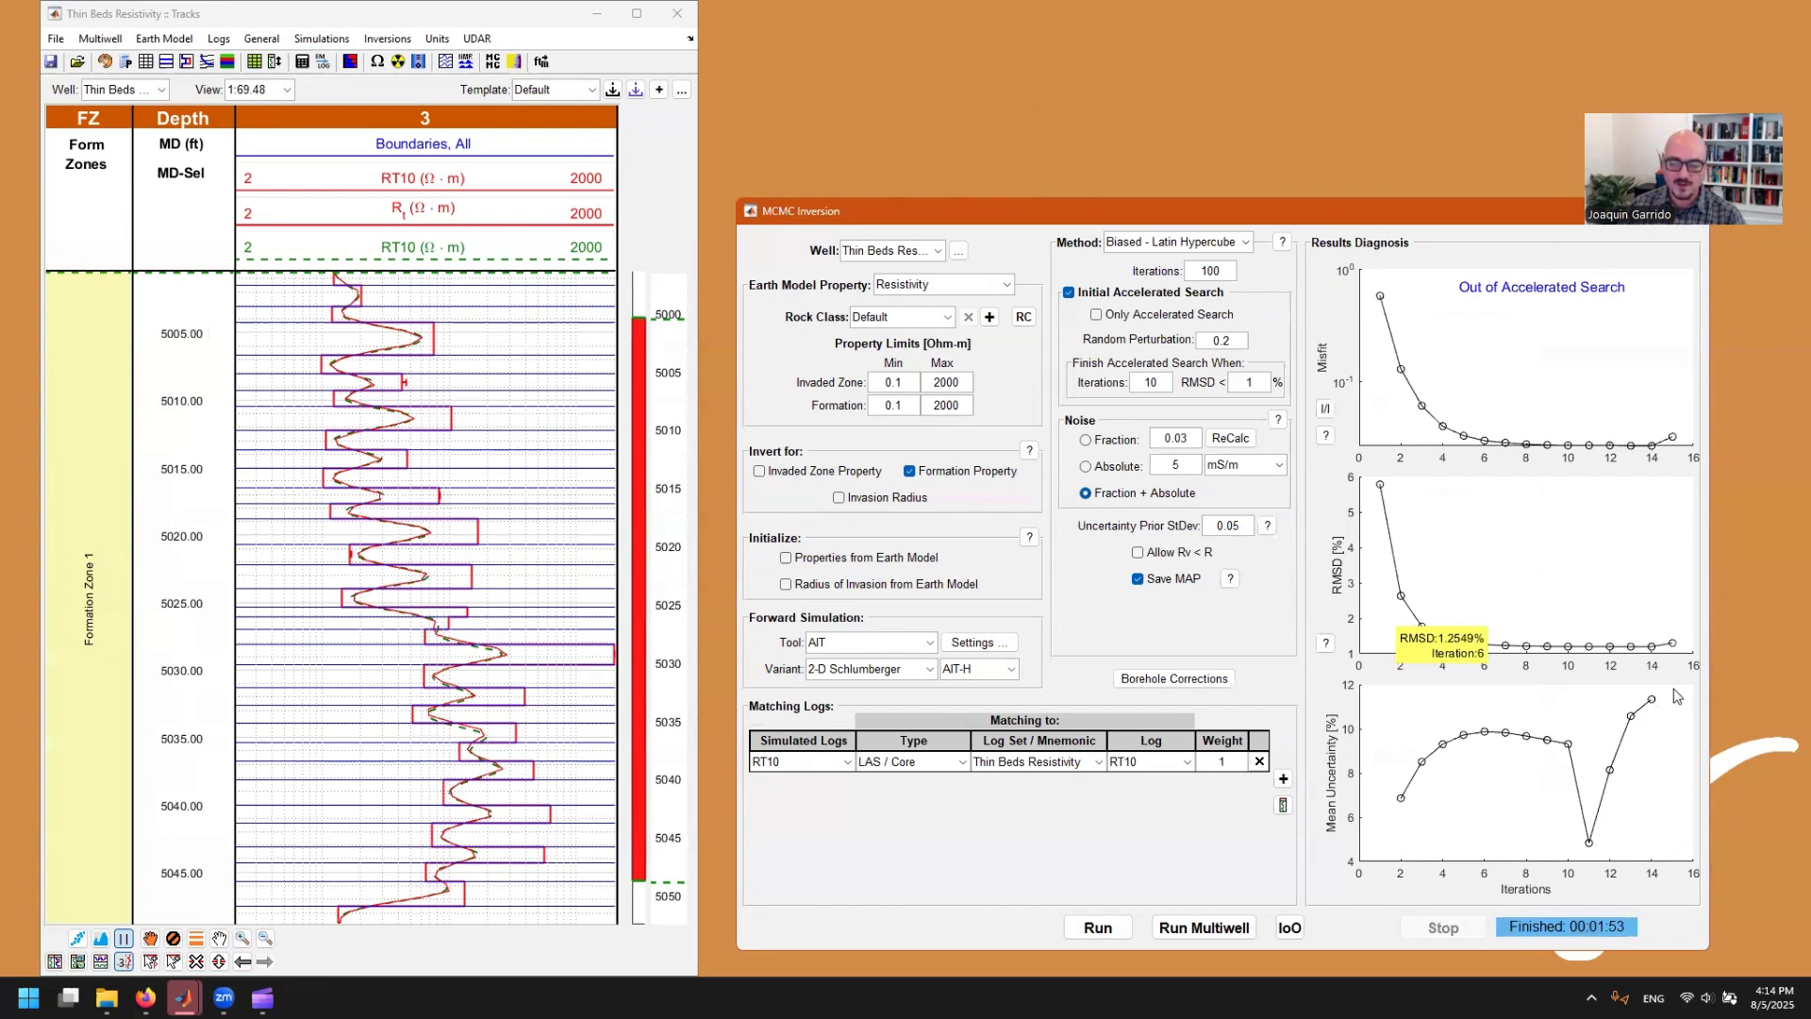
double_click(550, 489)
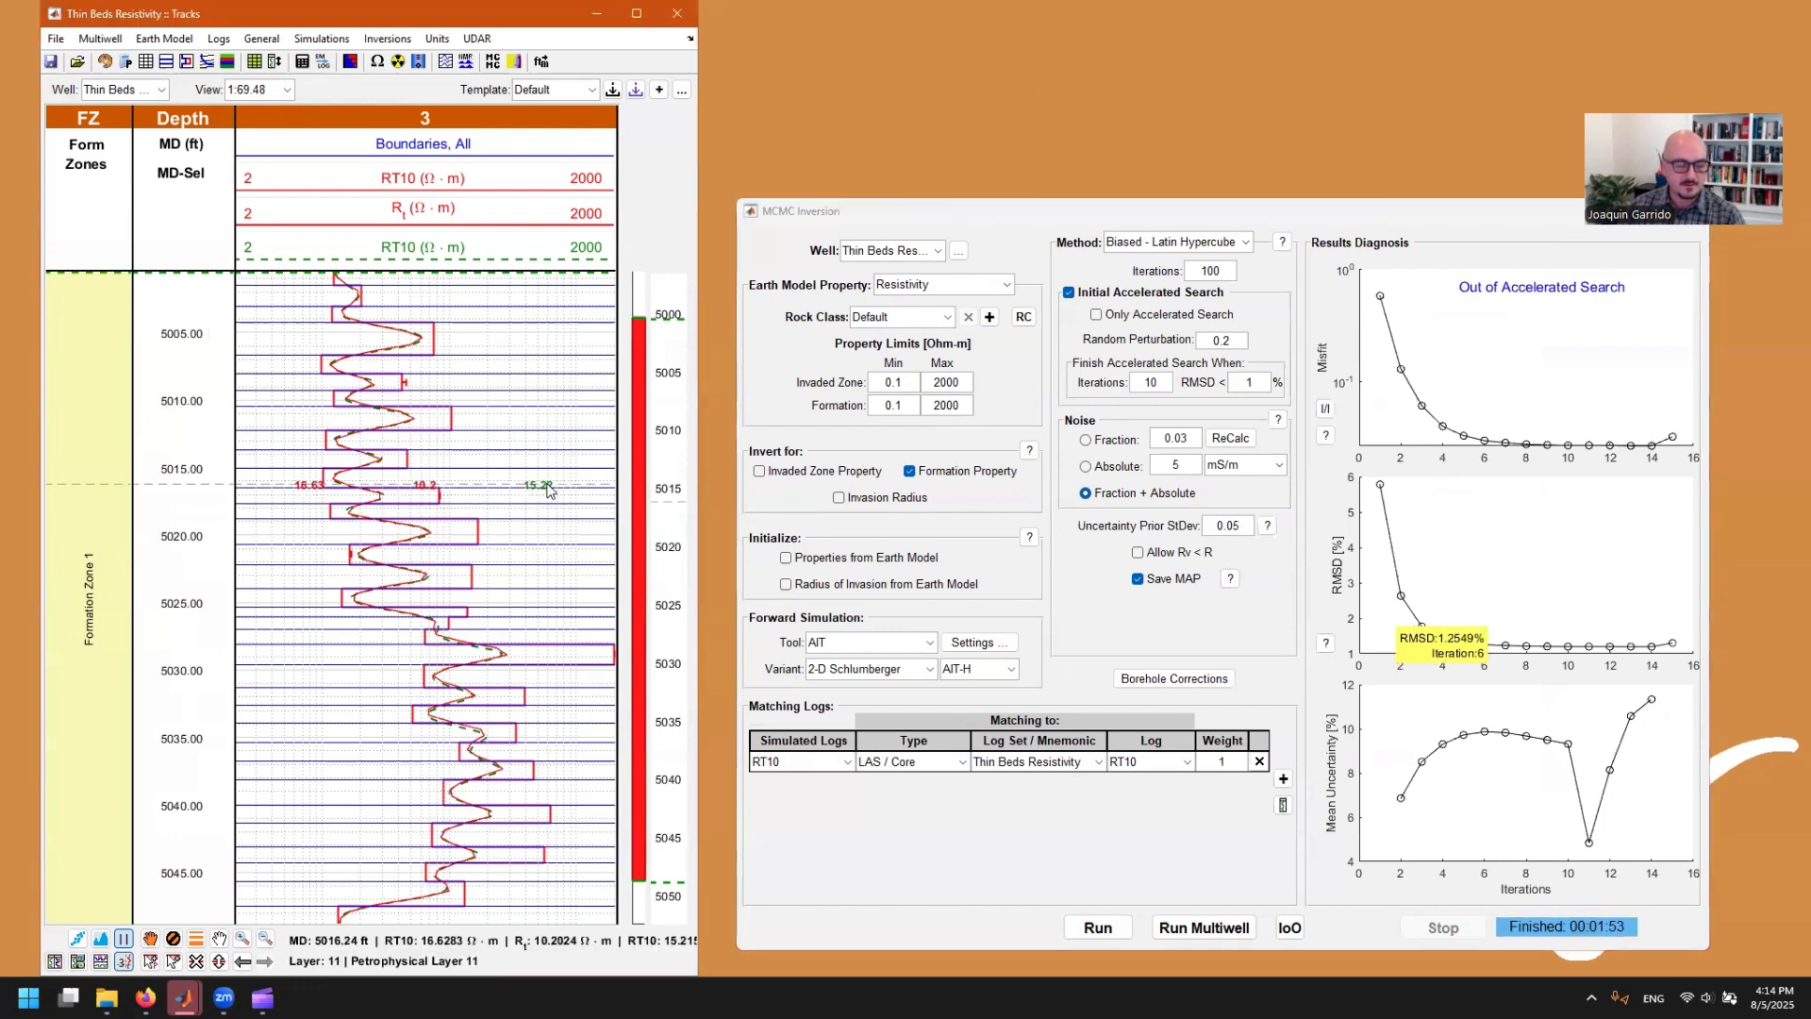
left_click(1411, 621)
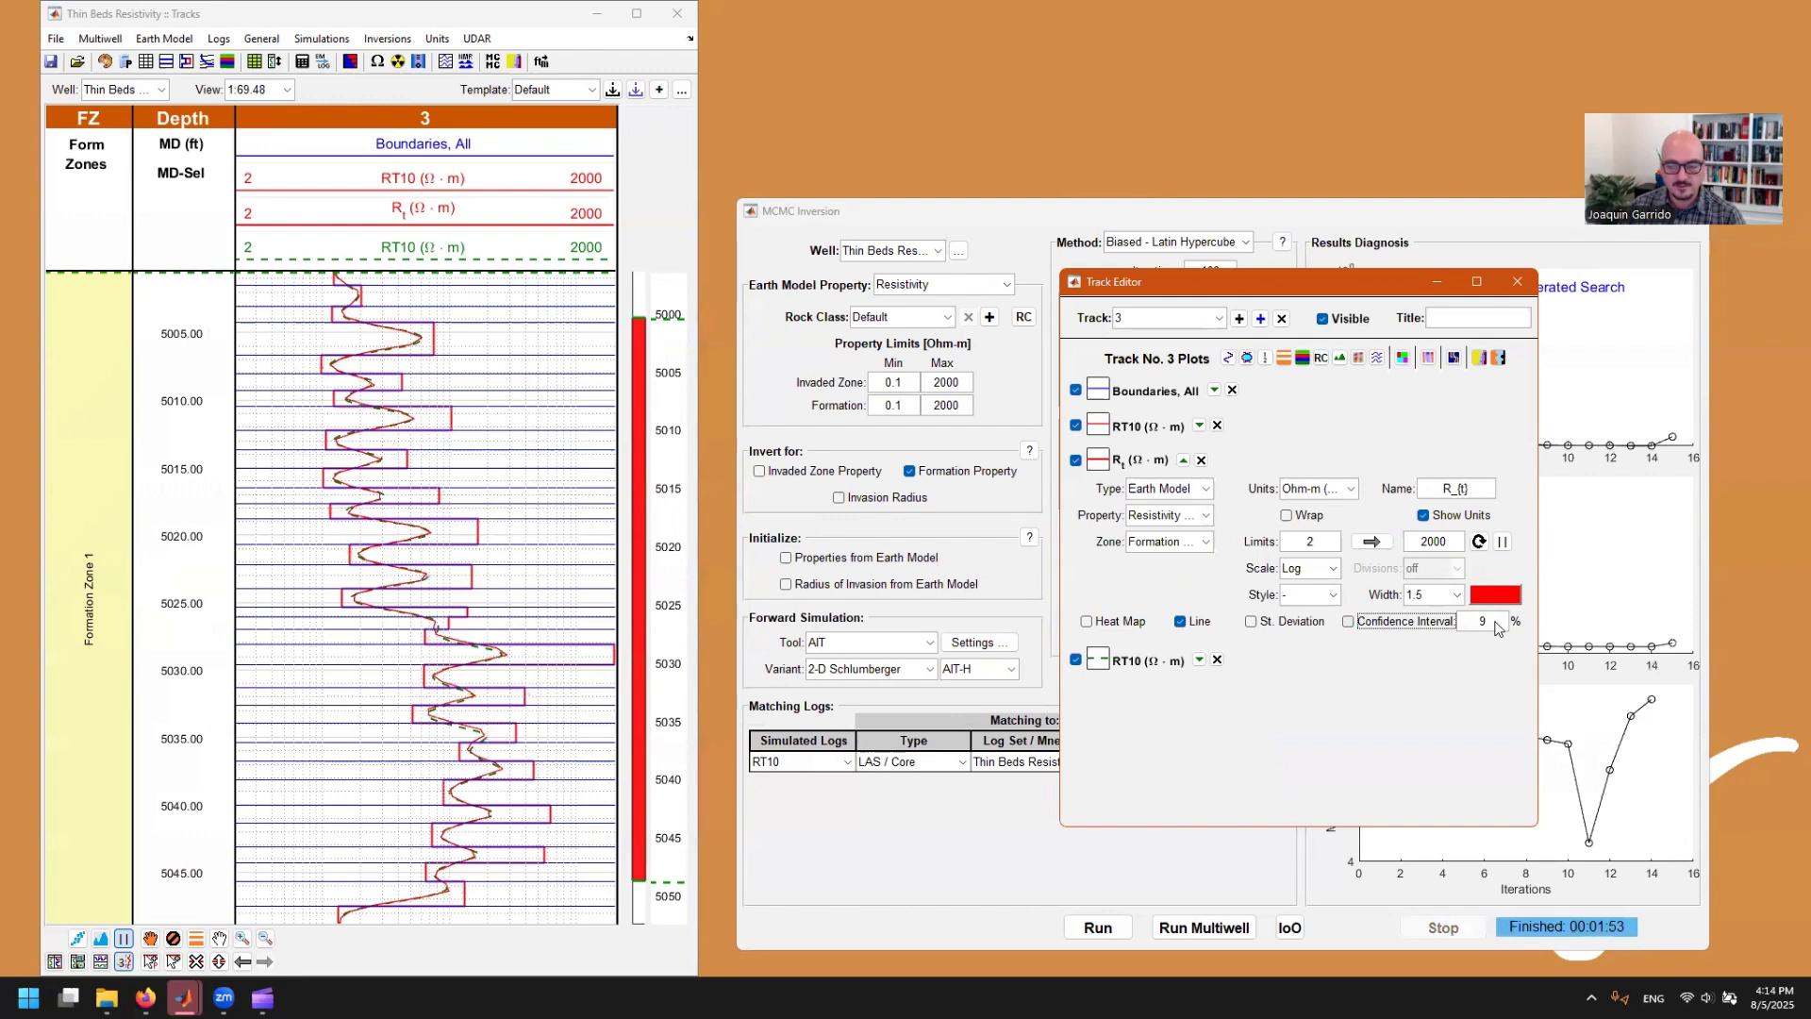
left_click(1416, 620)
left_click(1478, 623)
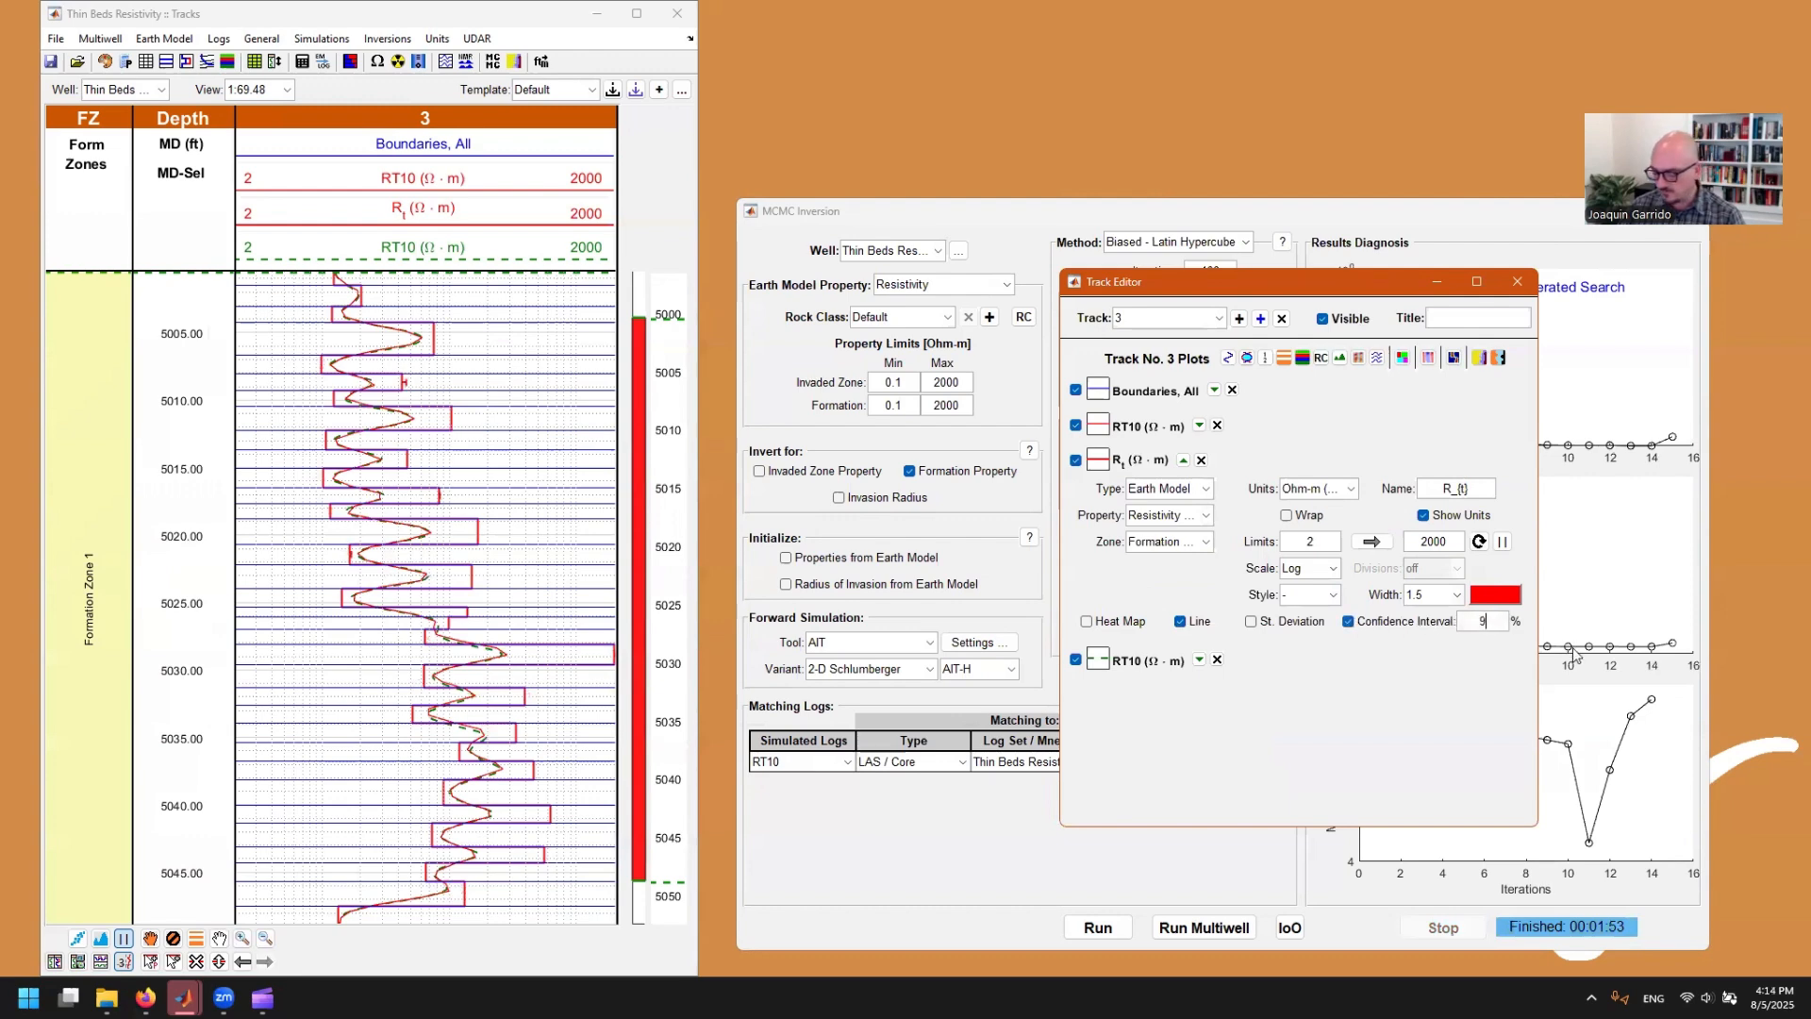
type("5")
key("Return")
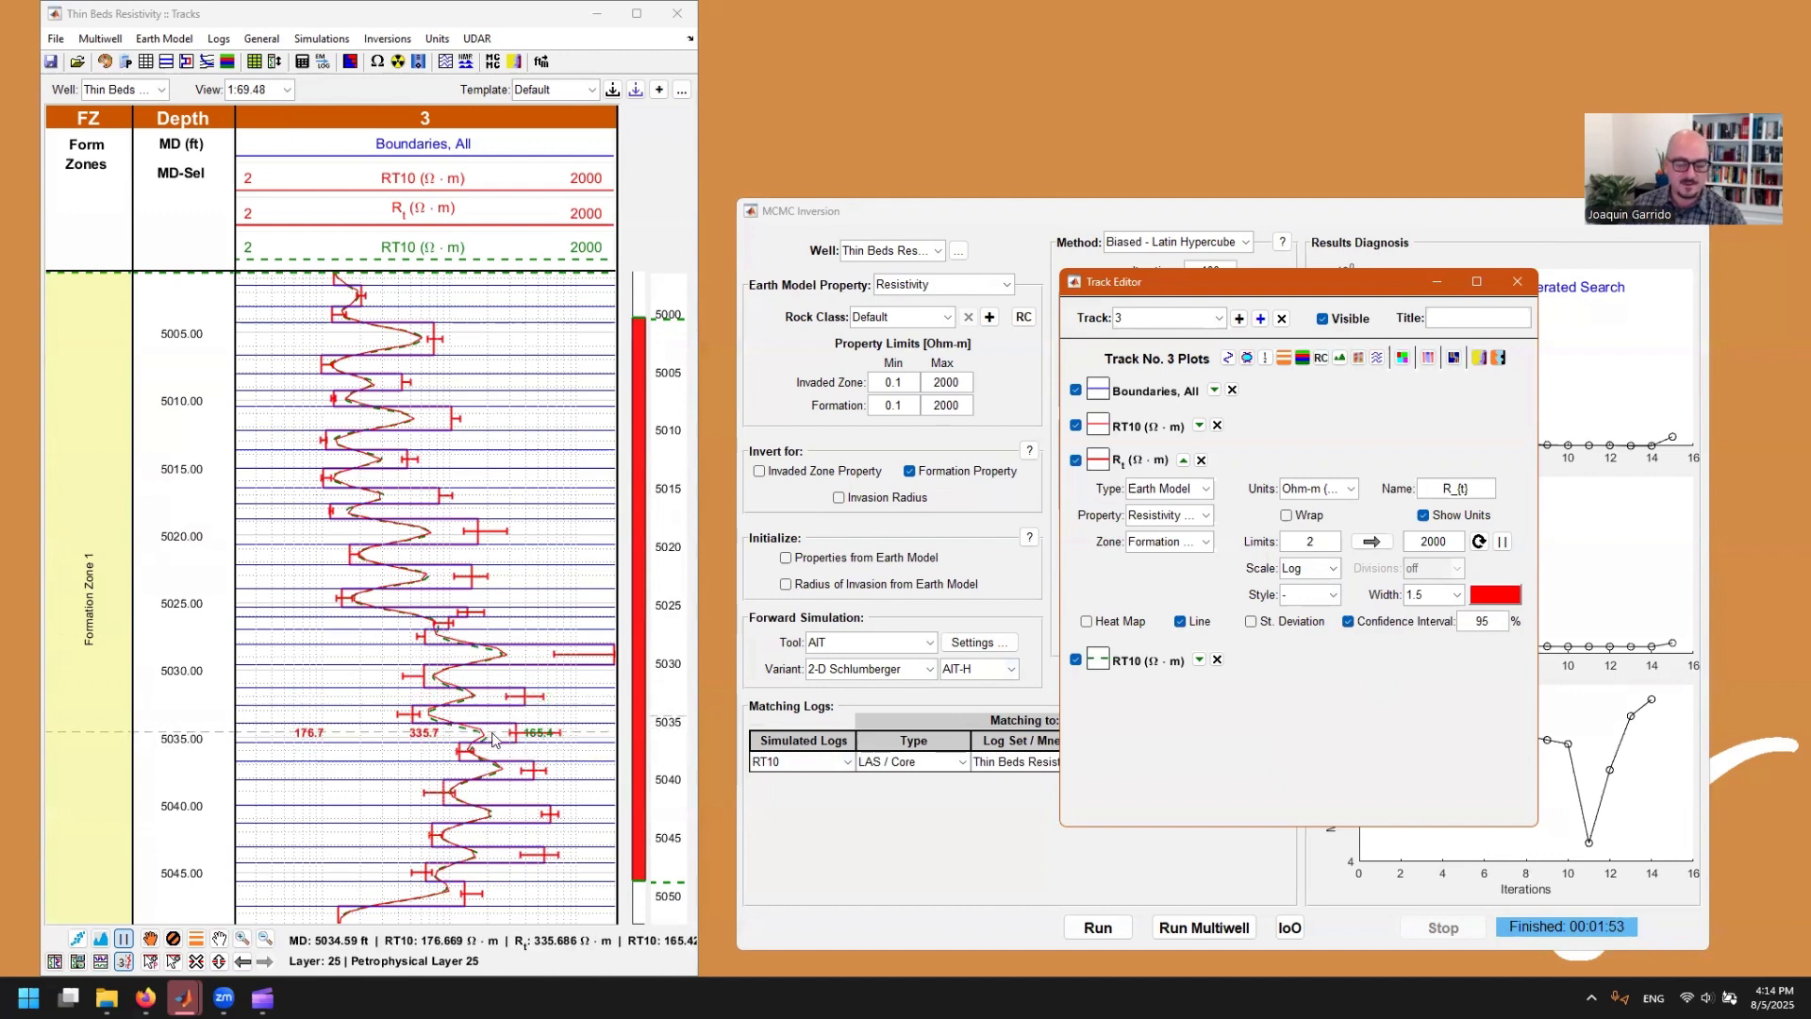
Step: Compare the R_t curve's standard deviation bars with the 95% confidence interval, keeping the confidence interval displayed
left_click(1285, 622)
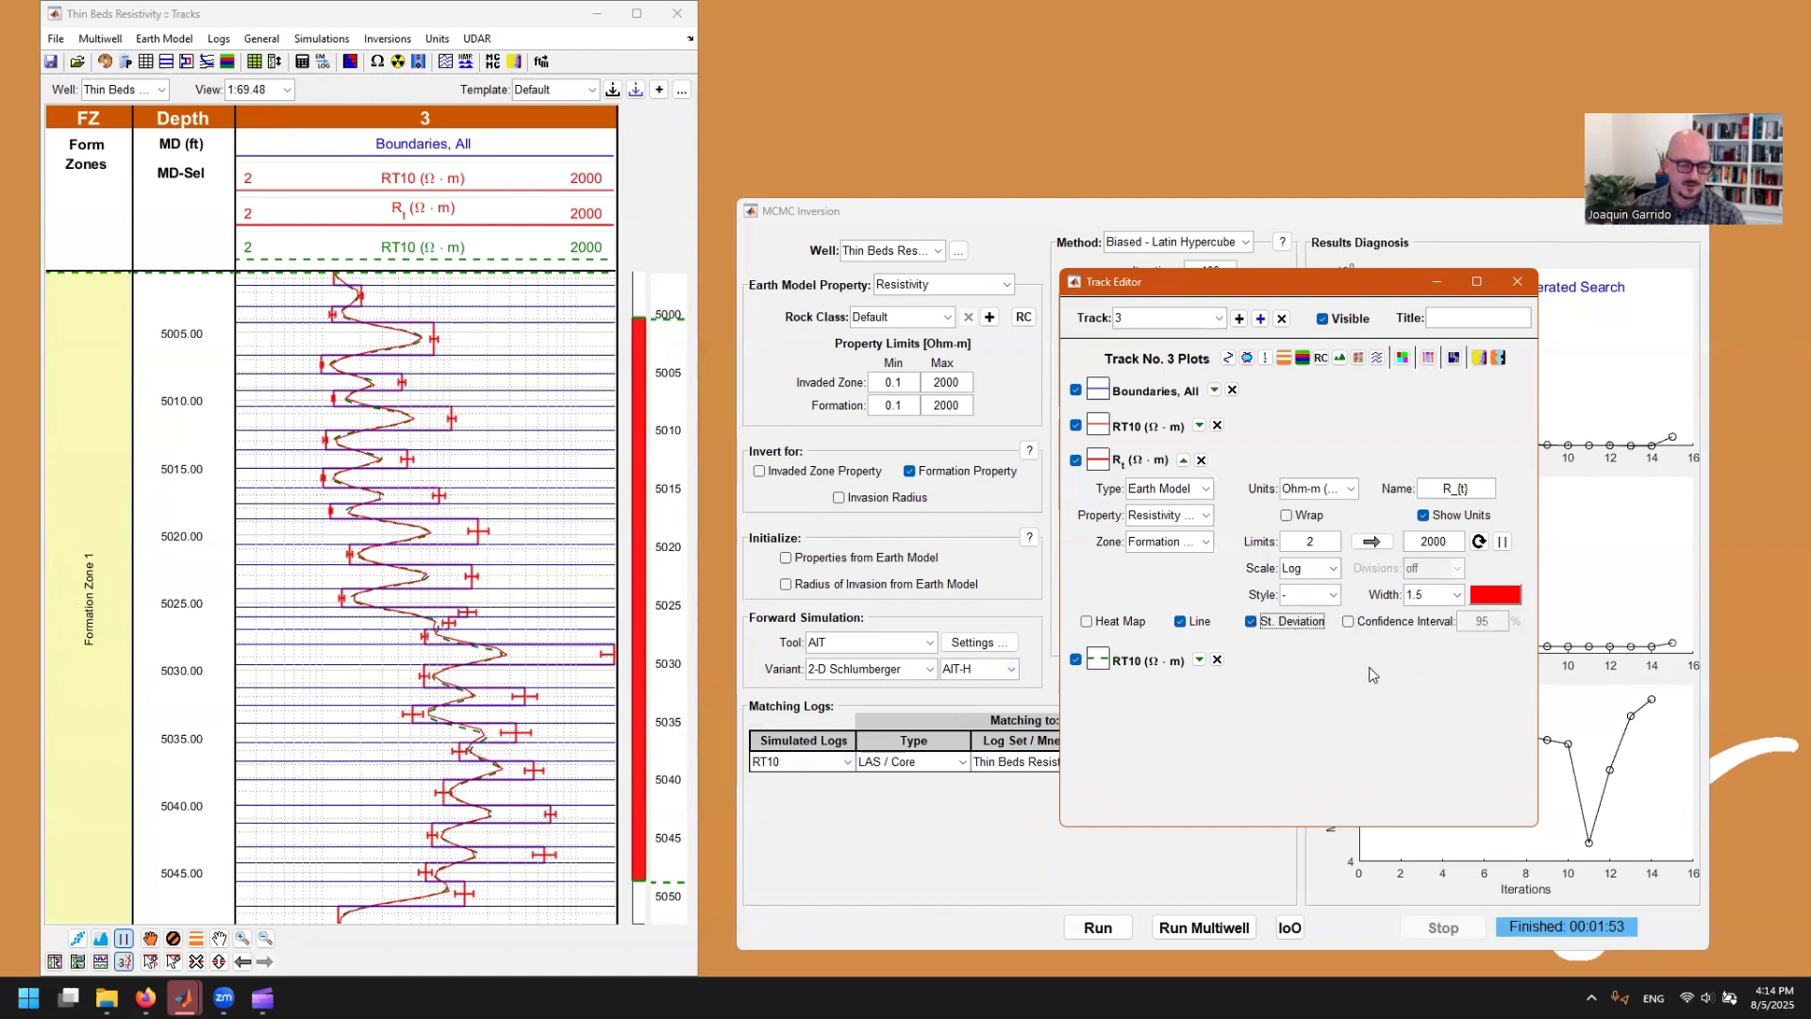
left_click(1385, 621)
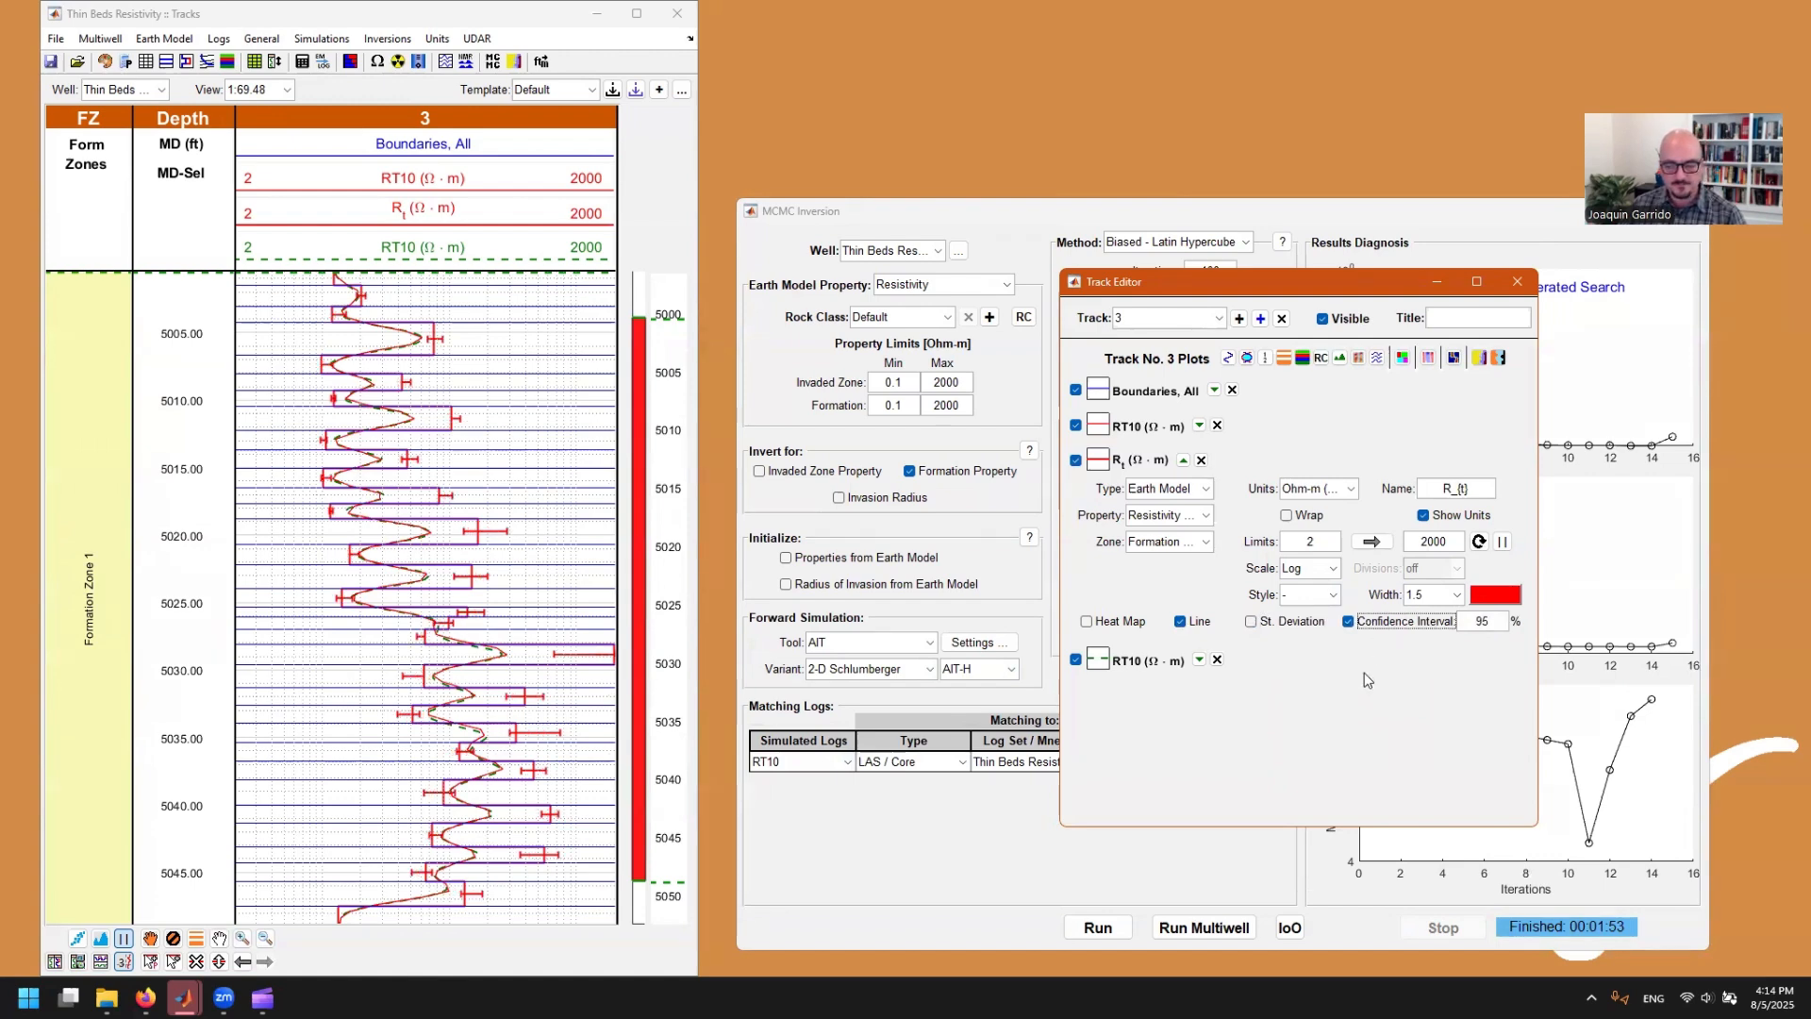